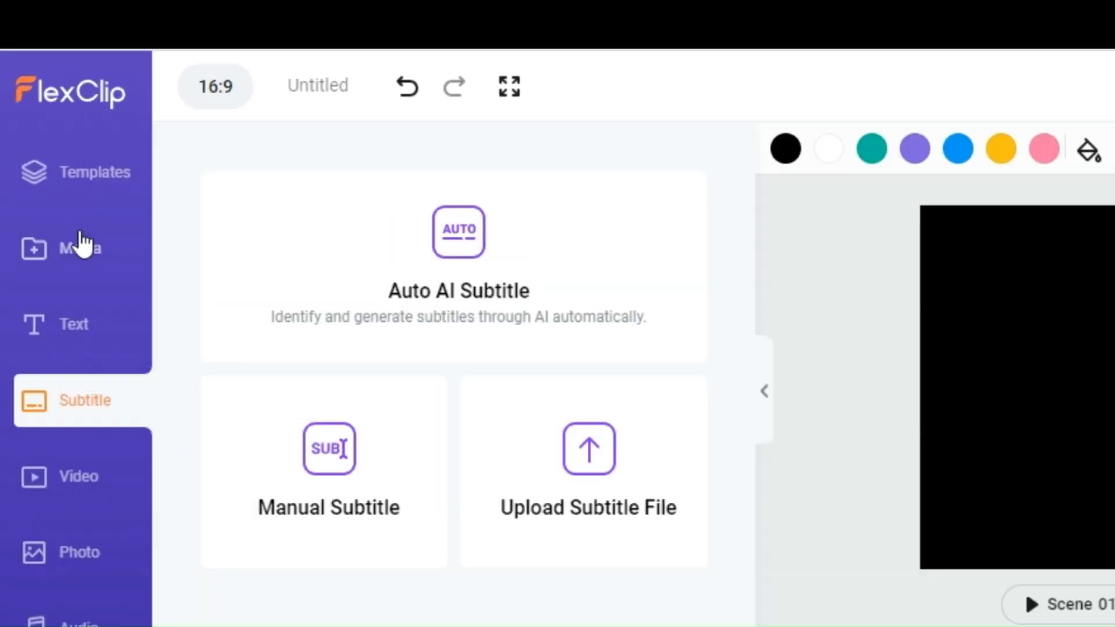
Search the templates for "Youtube fitness intro scene" and add the intro page of the Fitness Youtube Intro And Outro template.
click(51, 112)
click(196, 148)
text(Youtube)
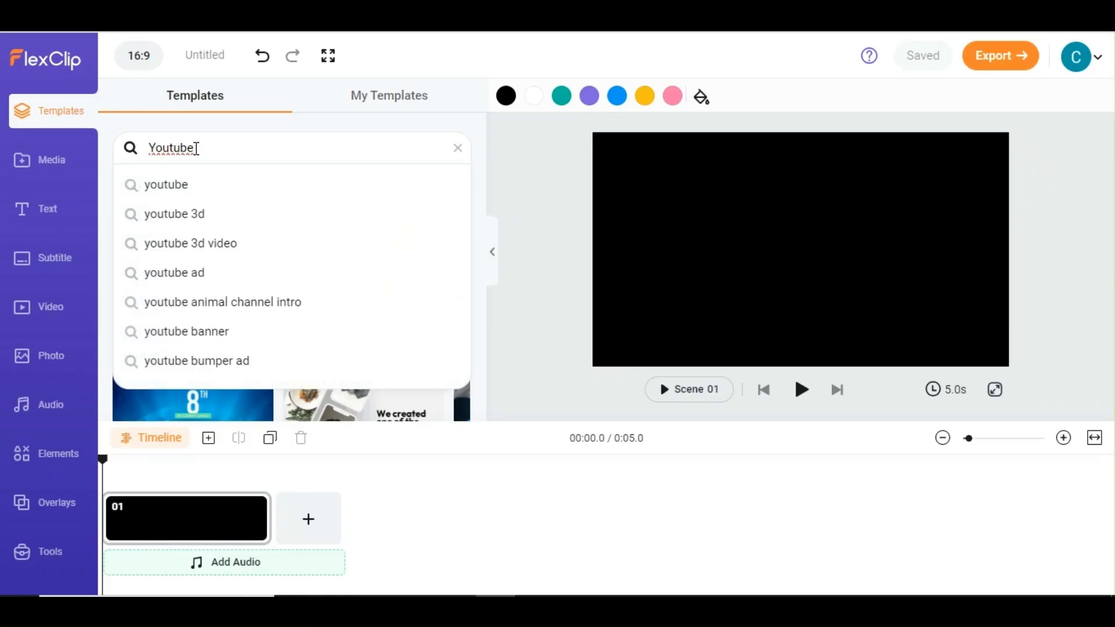
text( fitness intro scene)
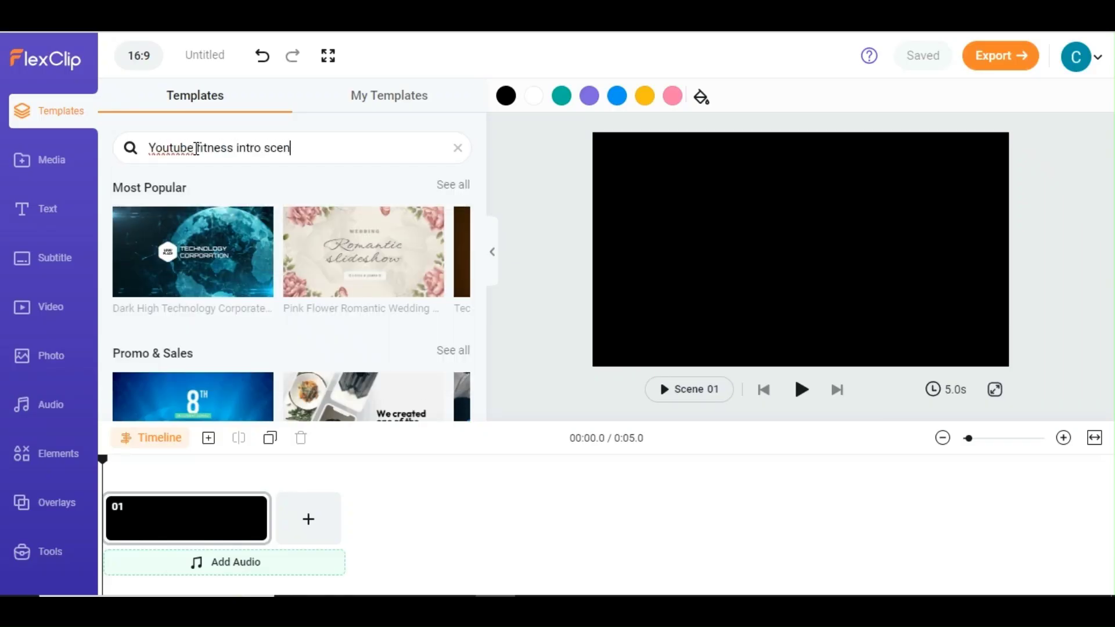
key(Return)
click(369, 262)
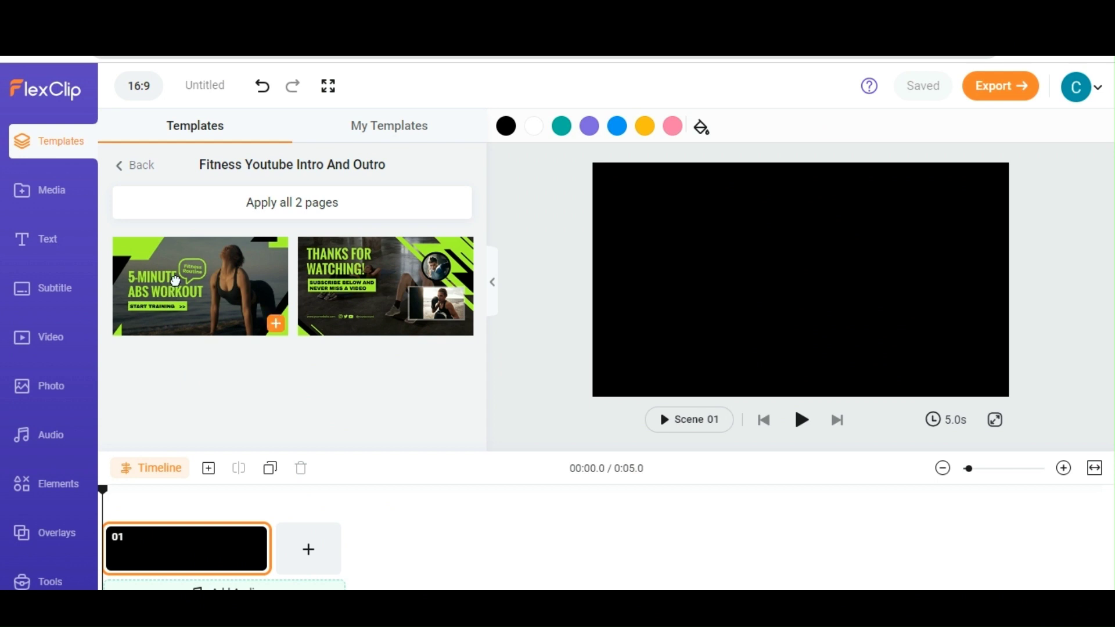
click(176, 312)
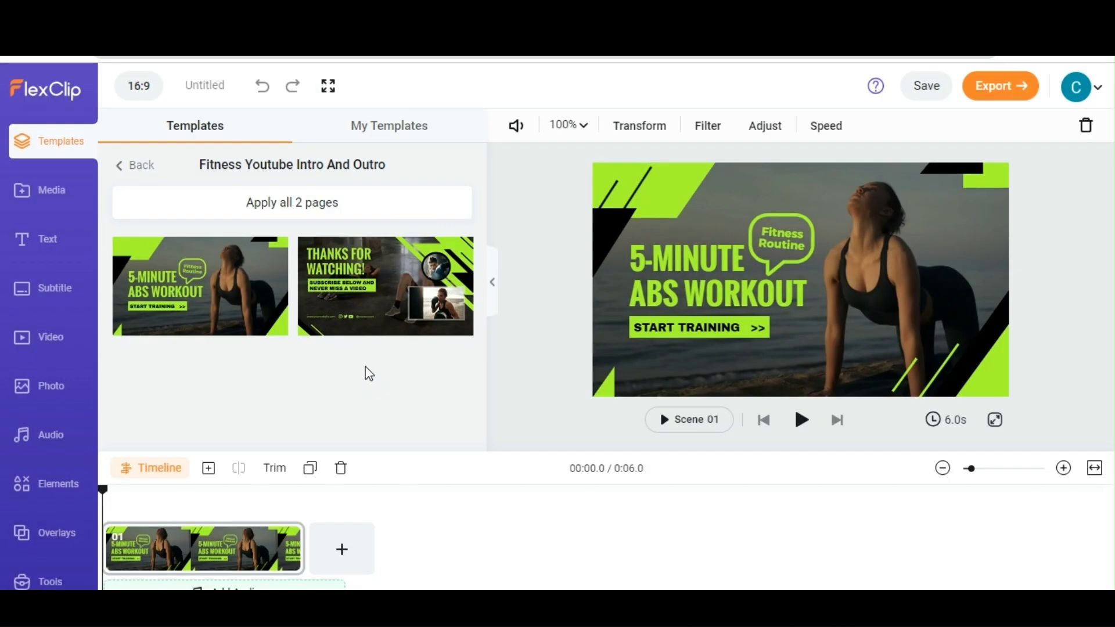
Try the text colour, background, bold and letter-case options on the "5-MINUTE ABS WORKOUT" title.
click(698, 259)
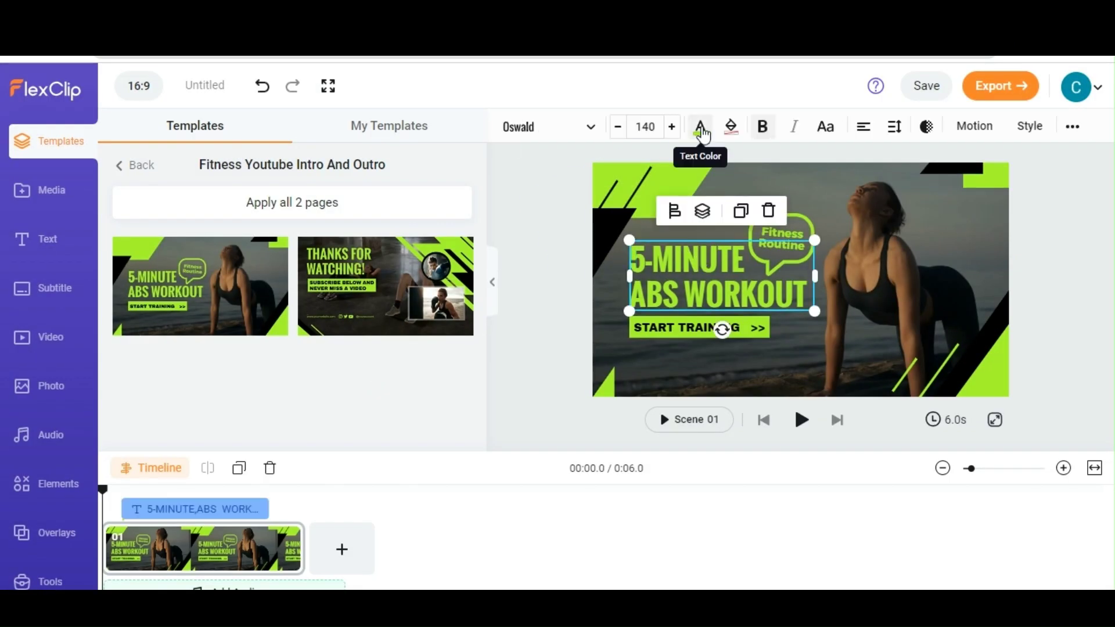
click(700, 127)
click(731, 127)
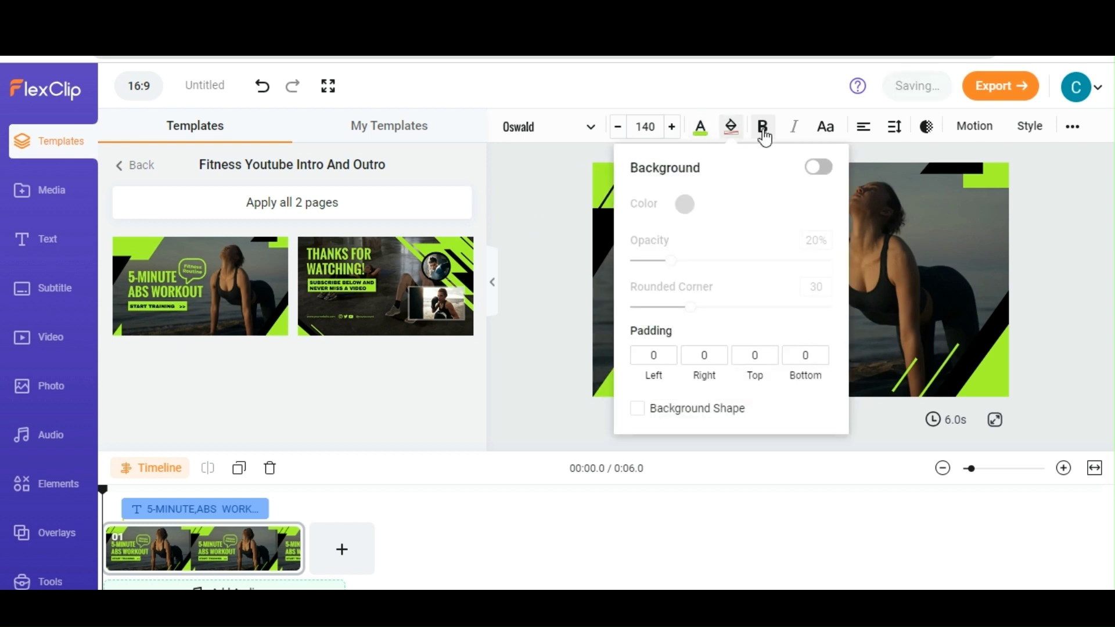
click(818, 167)
click(819, 167)
click(764, 128)
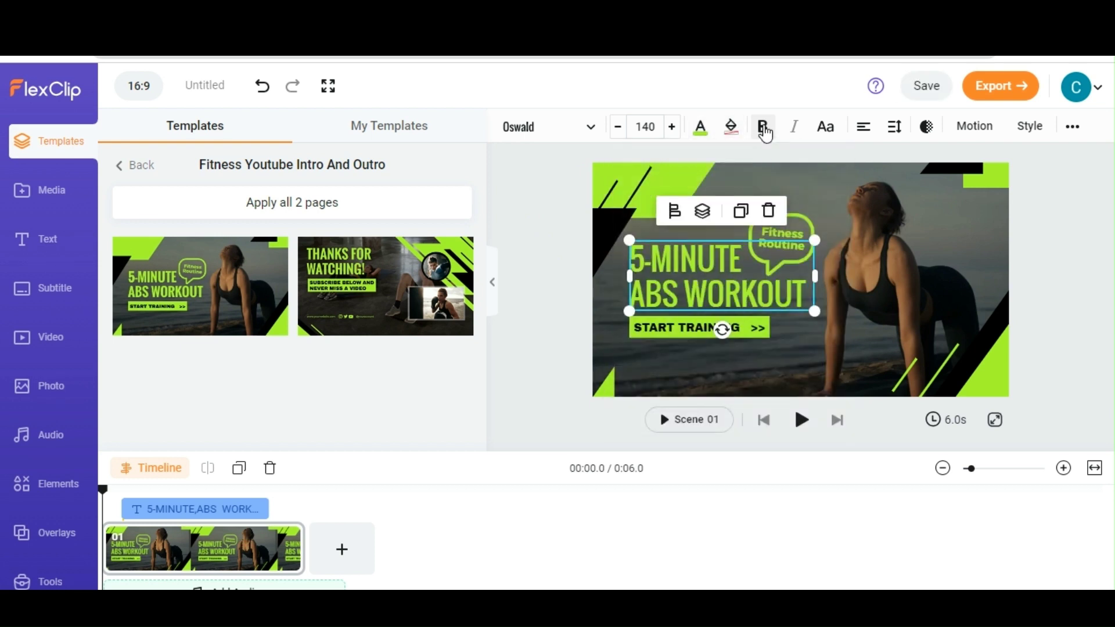
click(826, 129)
click(826, 131)
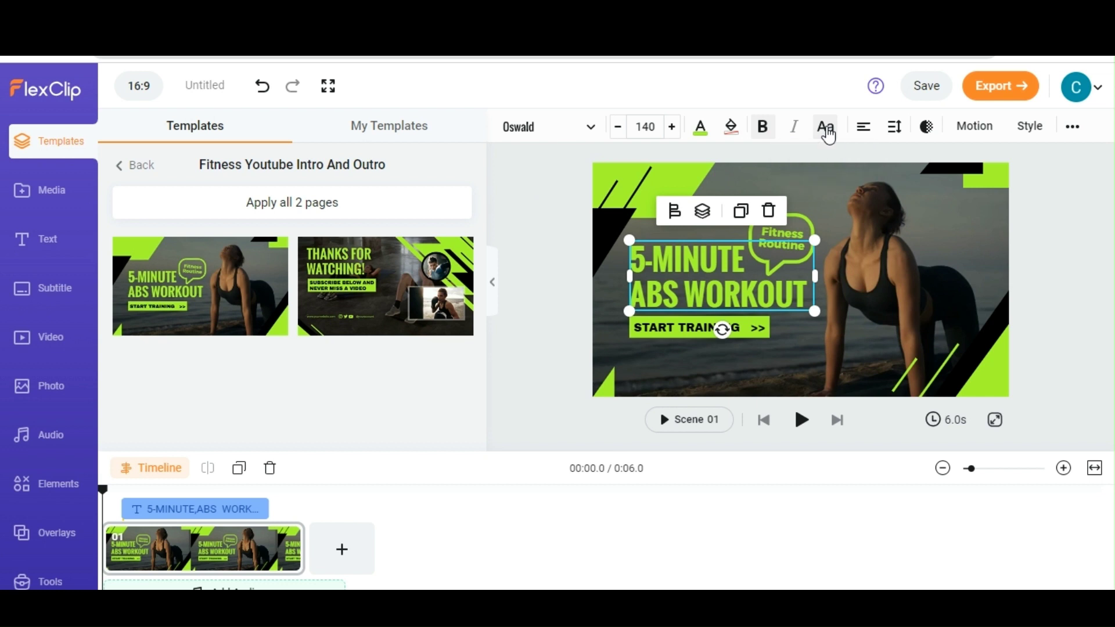
Try the Glossy Blur motion preset and a text style on the "5-MINUTE ABS WORKOUT" title.
click(926, 127)
click(975, 126)
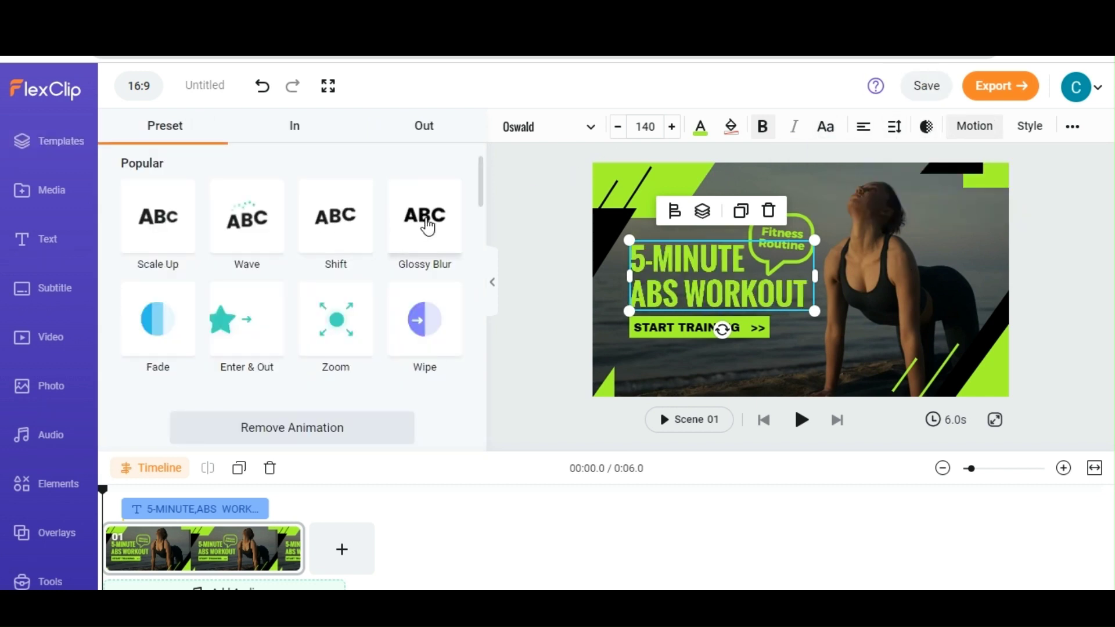
click(428, 226)
click(1030, 126)
click(338, 216)
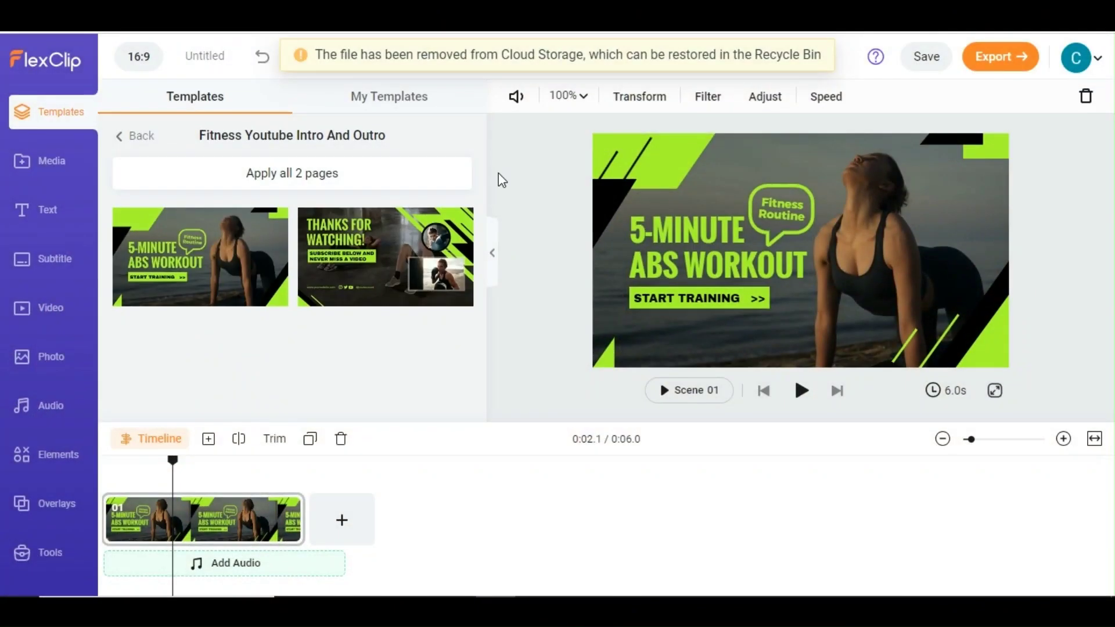
Search the templates for "logo" and add the Business Technology Logo Intro page as a new scene.
click(137, 136)
click(219, 155)
text(logo)
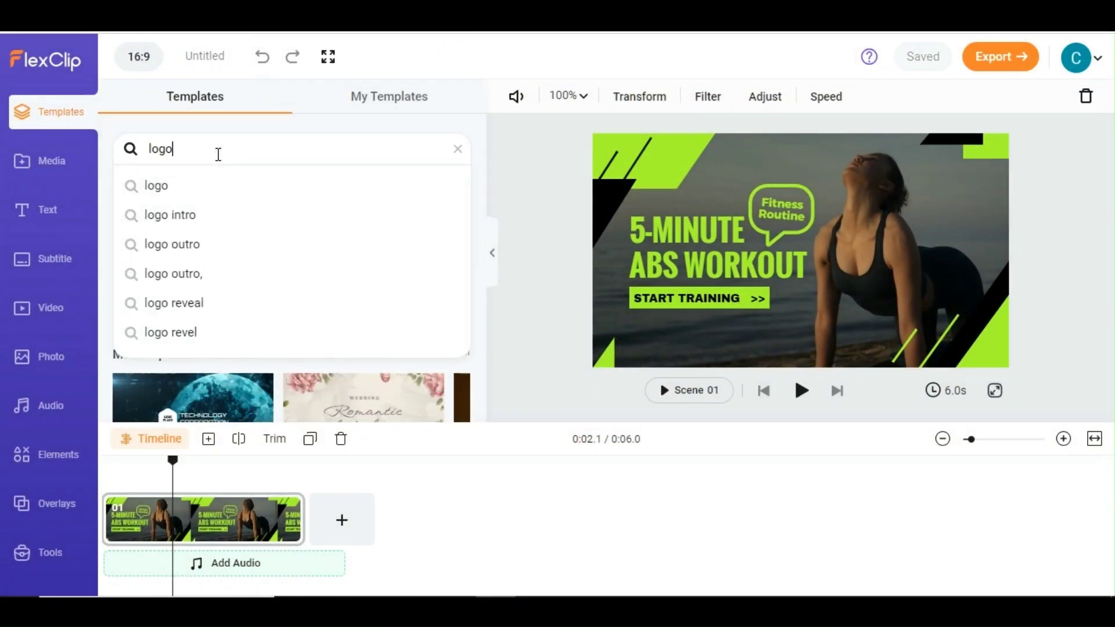
key(Return)
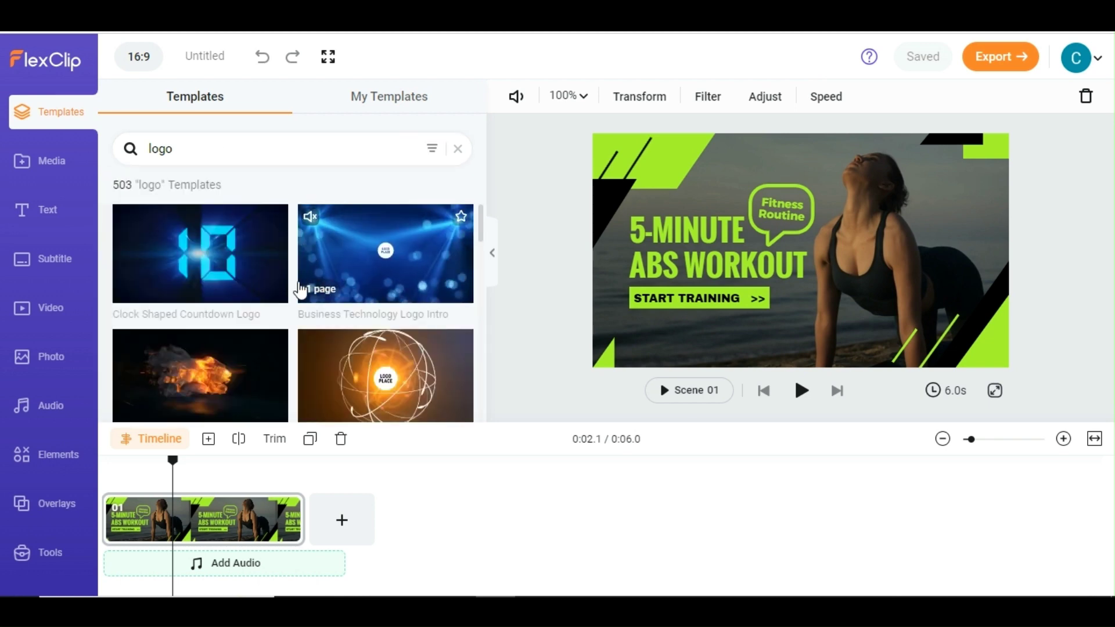
click(311, 219)
click(275, 294)
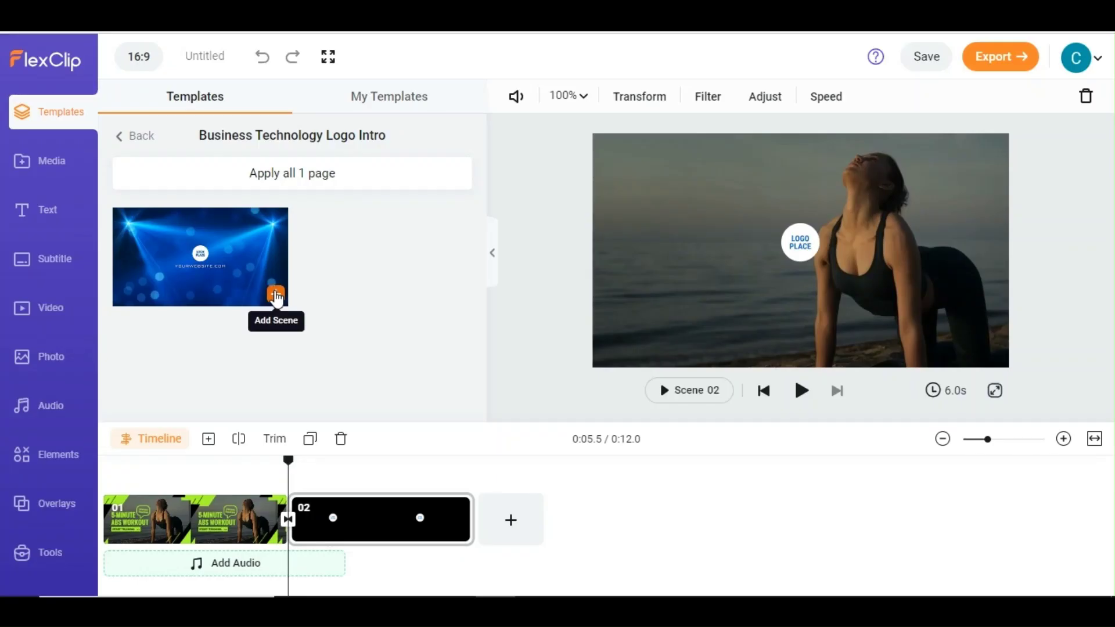
Cut the round logo placeholder out of the second scene and remove that scene from the timeline.
click(800, 244)
key(ctrl+x)
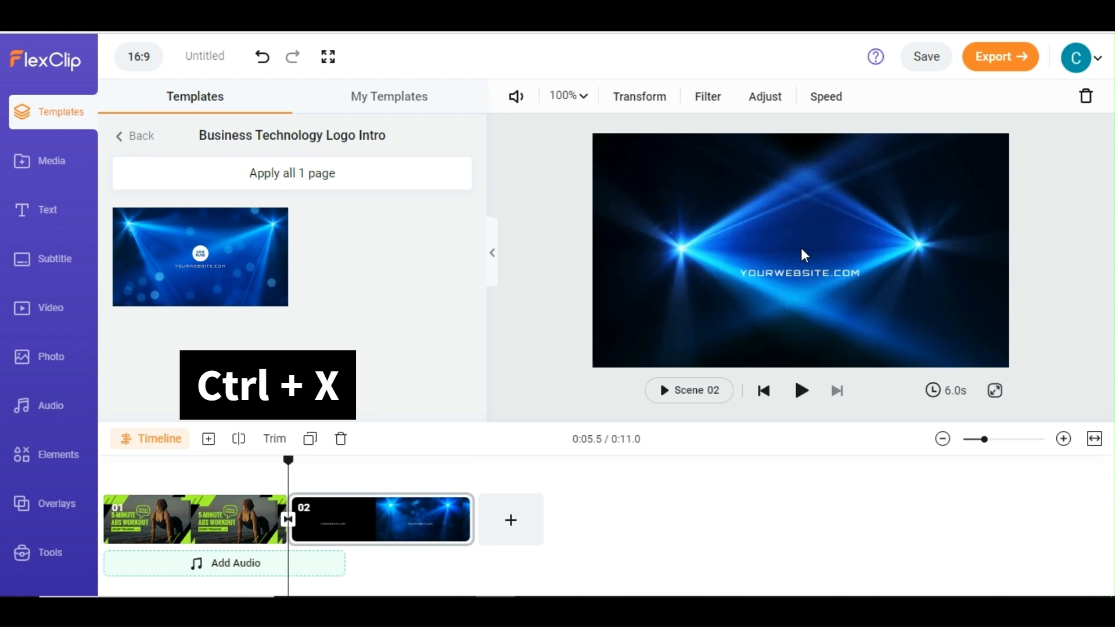
click(386, 509)
key(ctrl+x)
Paste the logo placeholder into the first scene and move it over the woman's back.
right_click(875, 246)
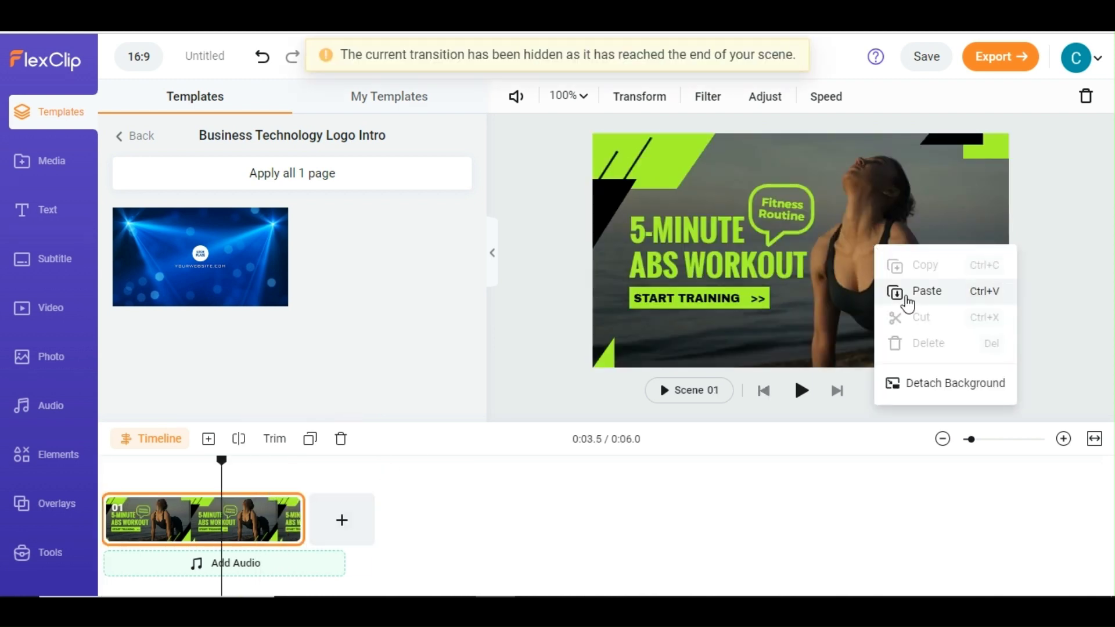
click(908, 303)
drag(796, 238, 931, 250)
click(1070, 237)
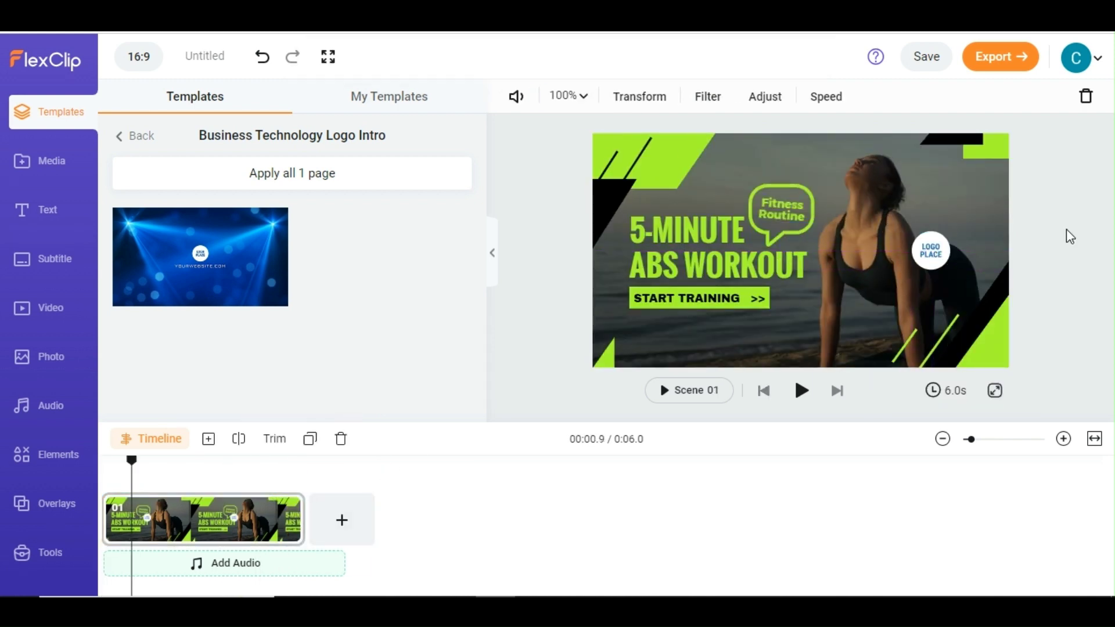
Upload the fitness_logo image from the local files to the project media.
click(51, 169)
click(268, 109)
click(191, 155)
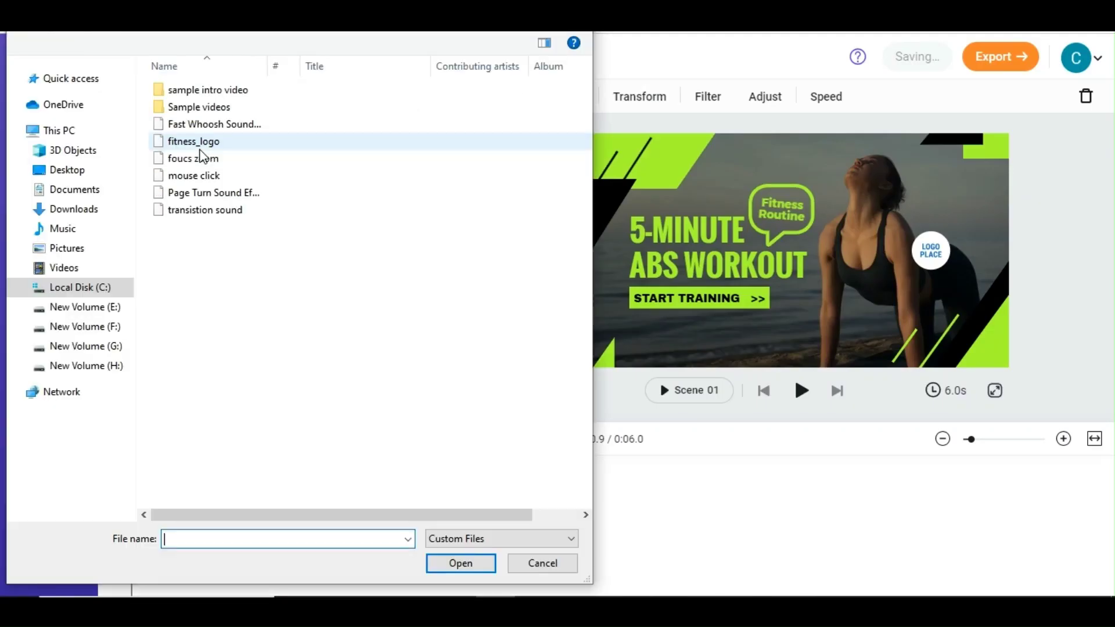
click(193, 141)
click(461, 563)
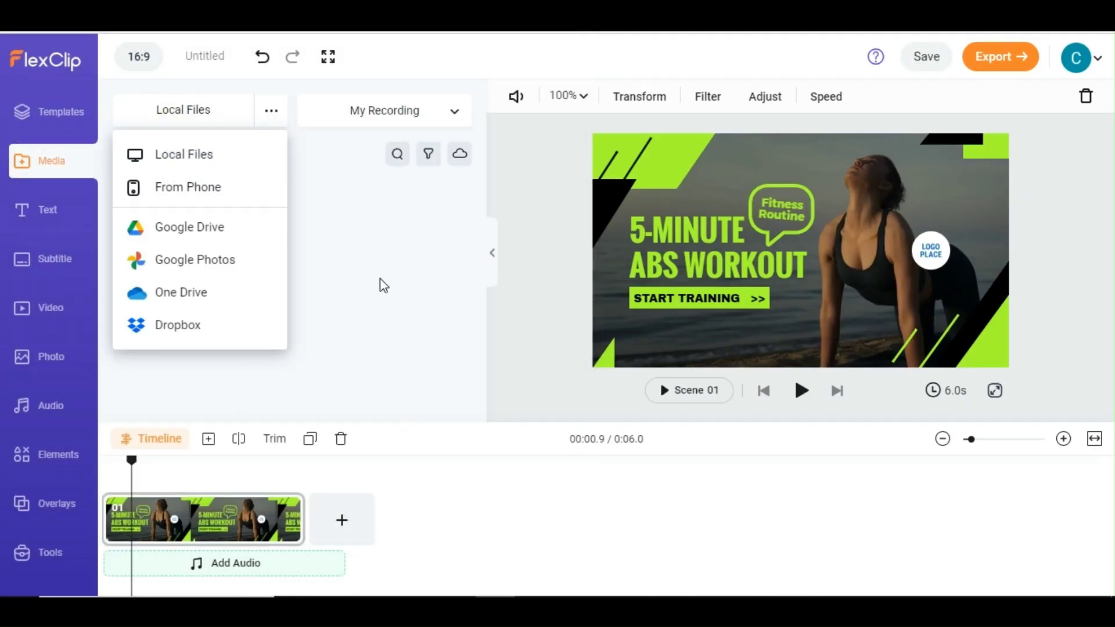
Replace the logo placeholder with the uploaded fitness_logo image and remove the image's background.
drag(171, 214, 929, 250)
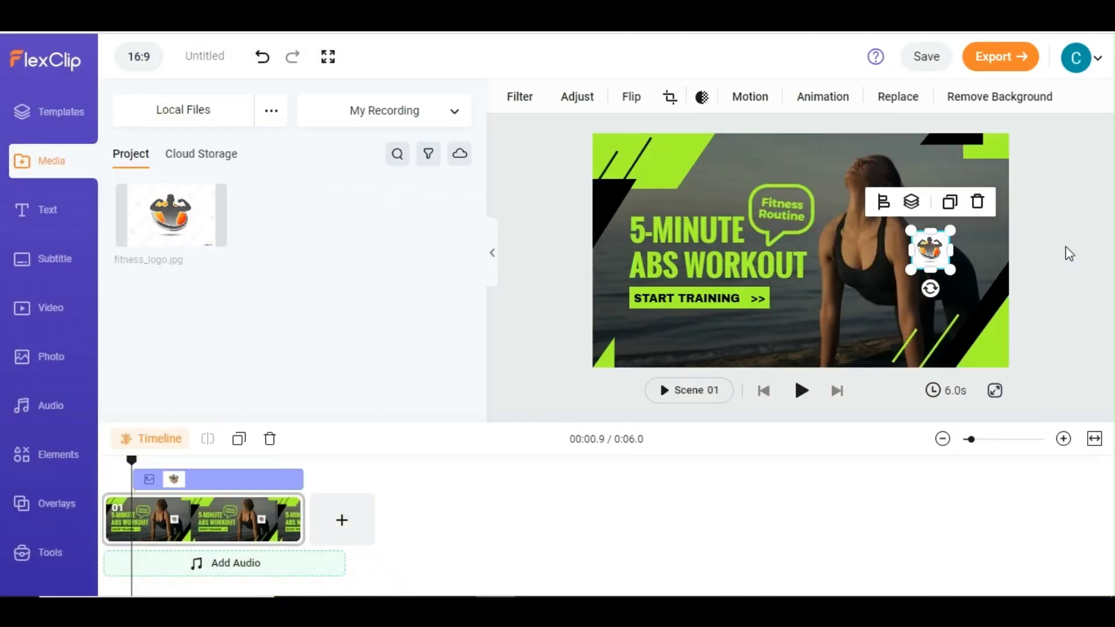
click(972, 107)
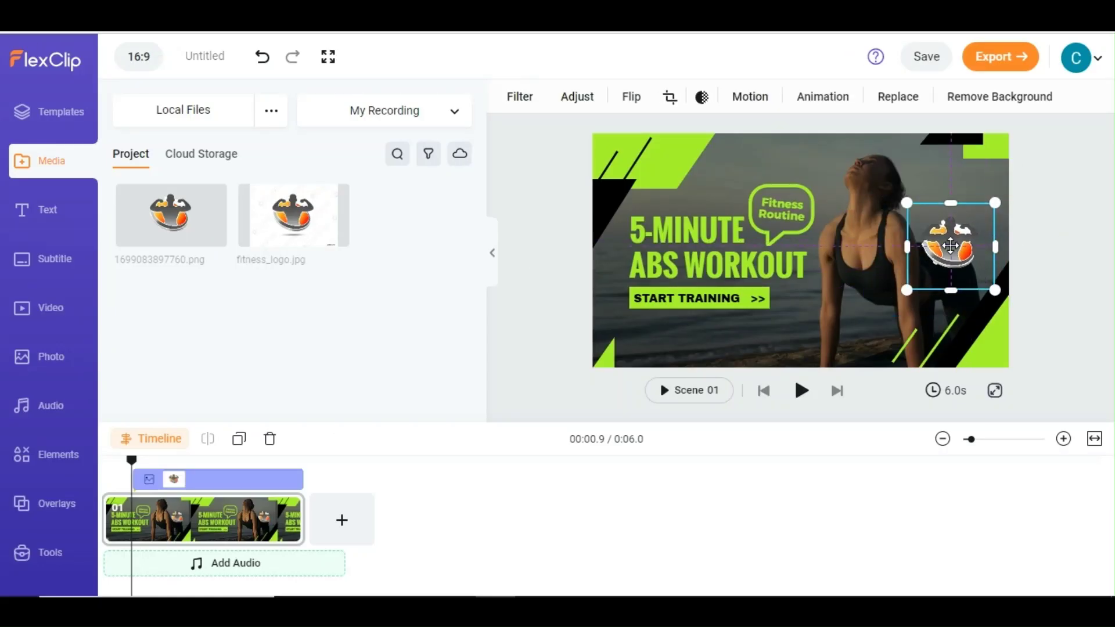
Preview the scene and apply the Popup motion preset to the fitness logo.
click(801, 391)
click(958, 253)
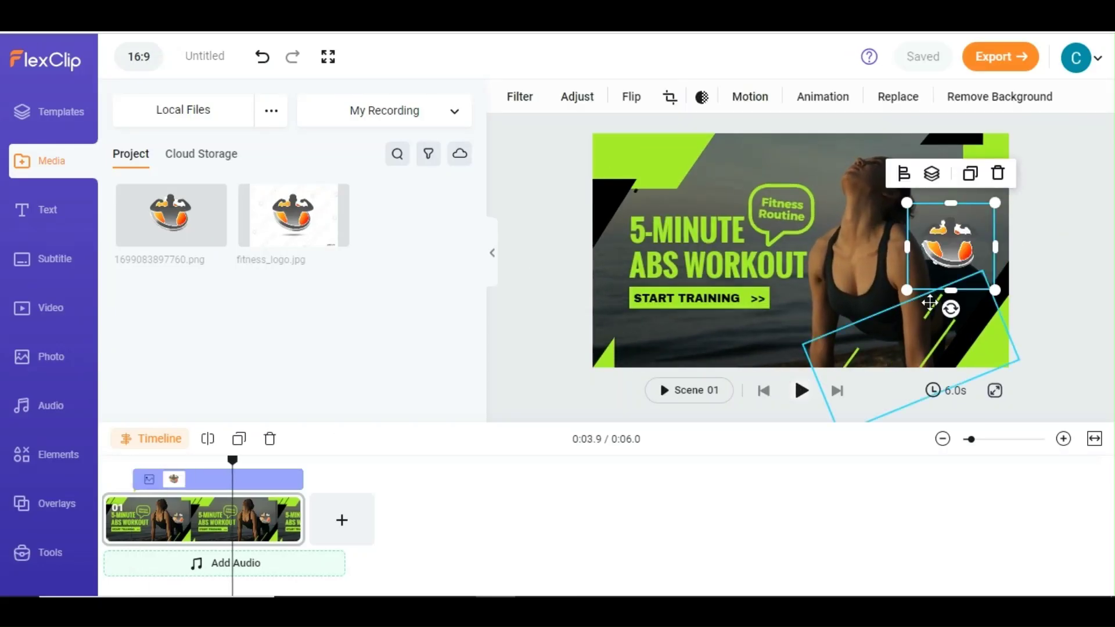
click(749, 97)
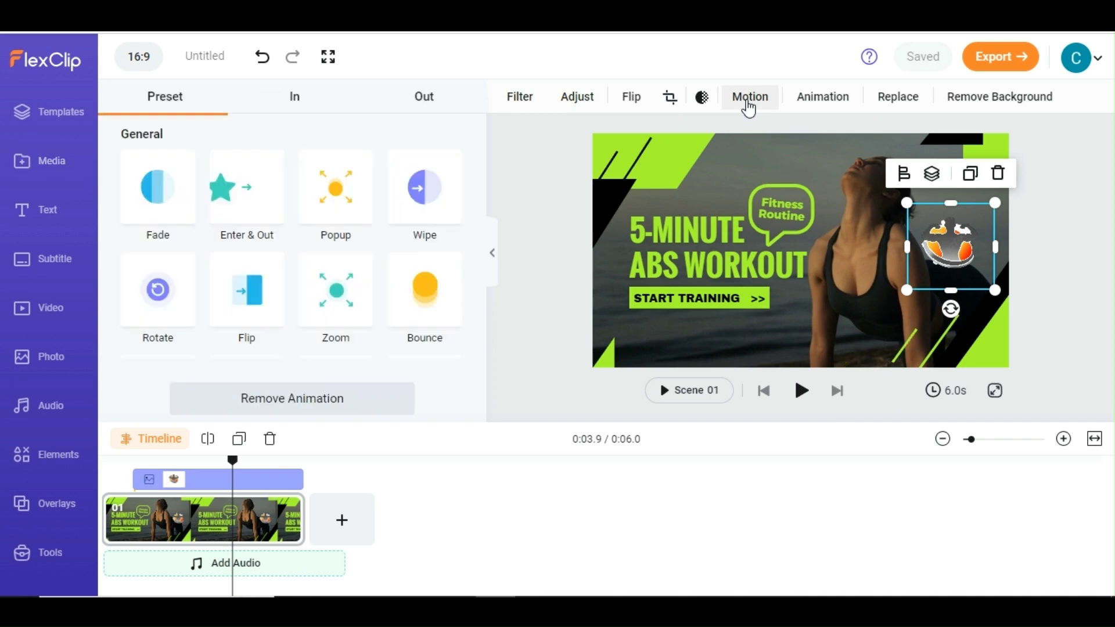
click(340, 202)
click(525, 221)
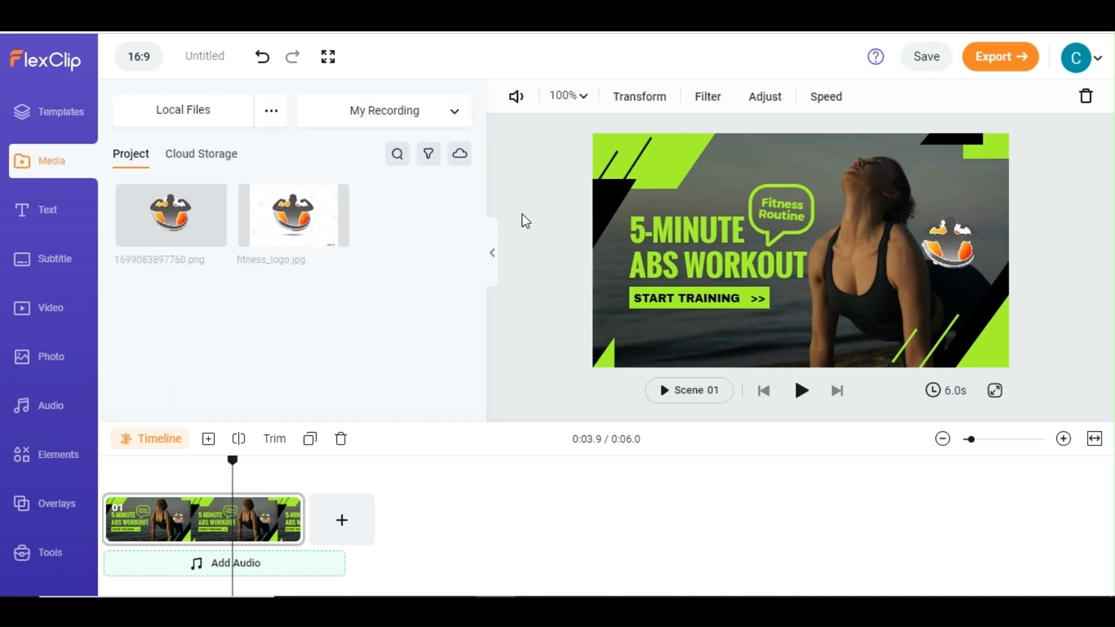
Search the stock photos for "fitness" and set the dark blue boxing photo as the scene's background.
click(45, 359)
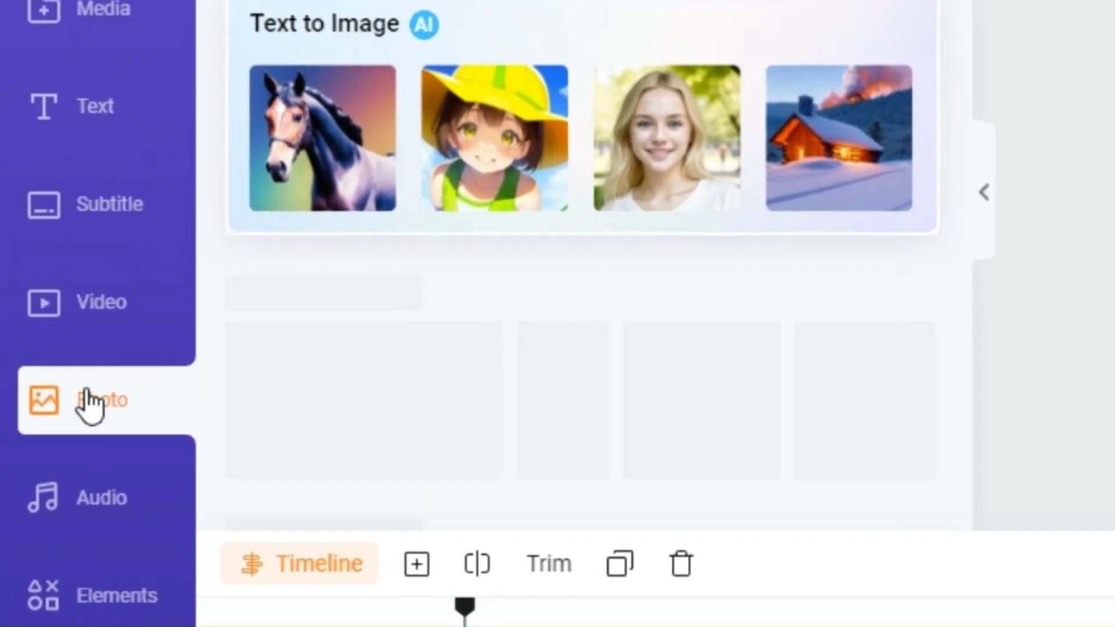
click(183, 116)
key(Return)
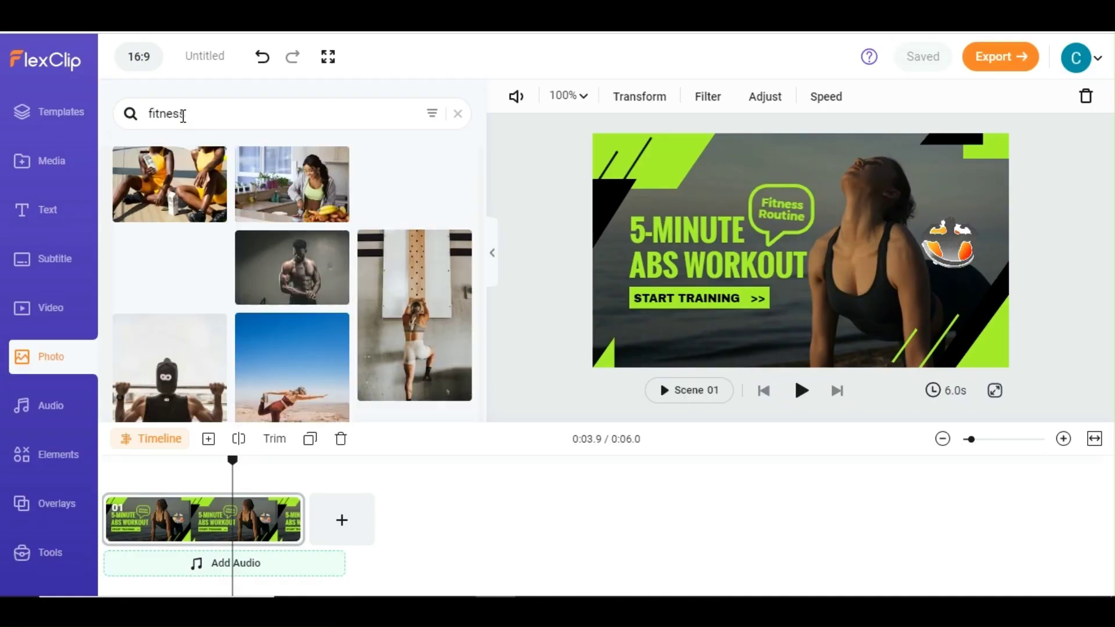
scroll(312, 224, down, 6)
scroll(312, 225, down, 5)
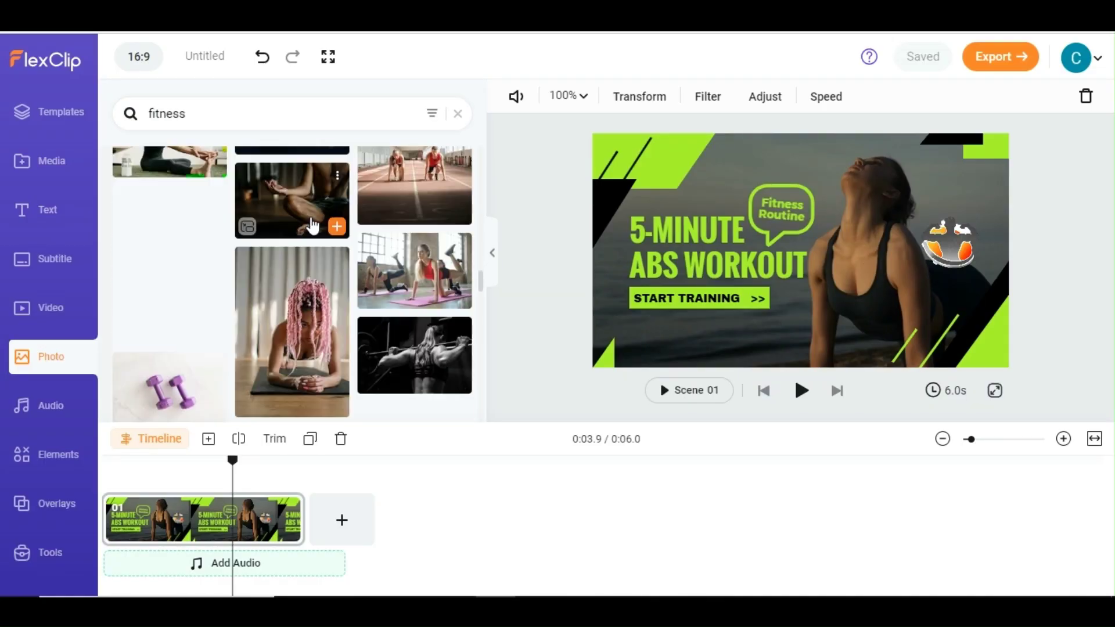
drag(289, 285, 638, 265)
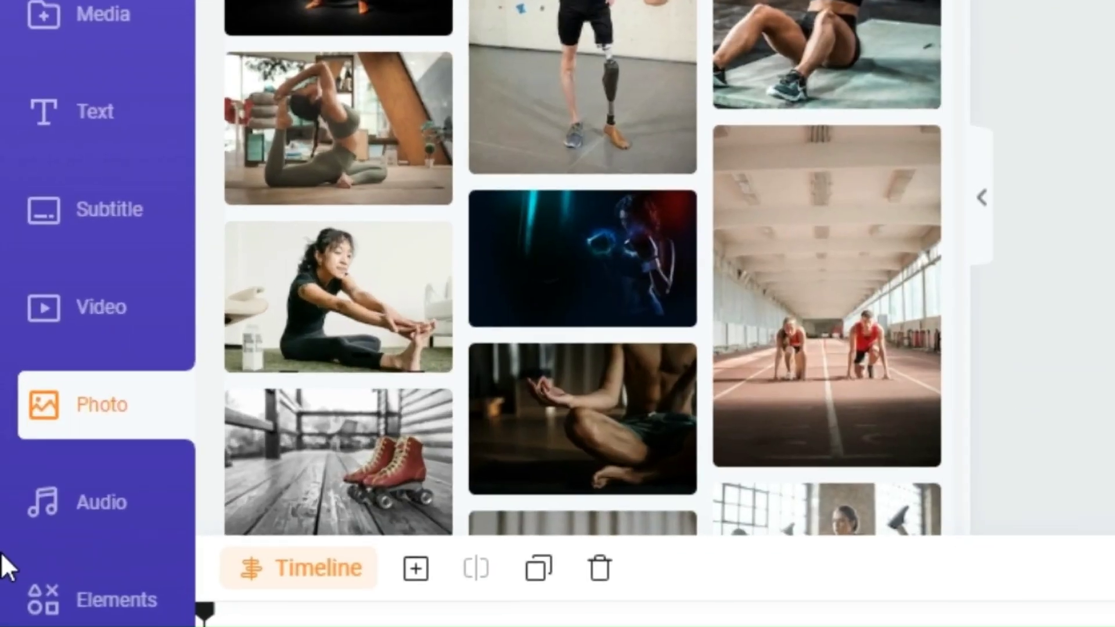
Open the stock video library and change the first line of the scene's title to "TOP - 5".
click(61, 312)
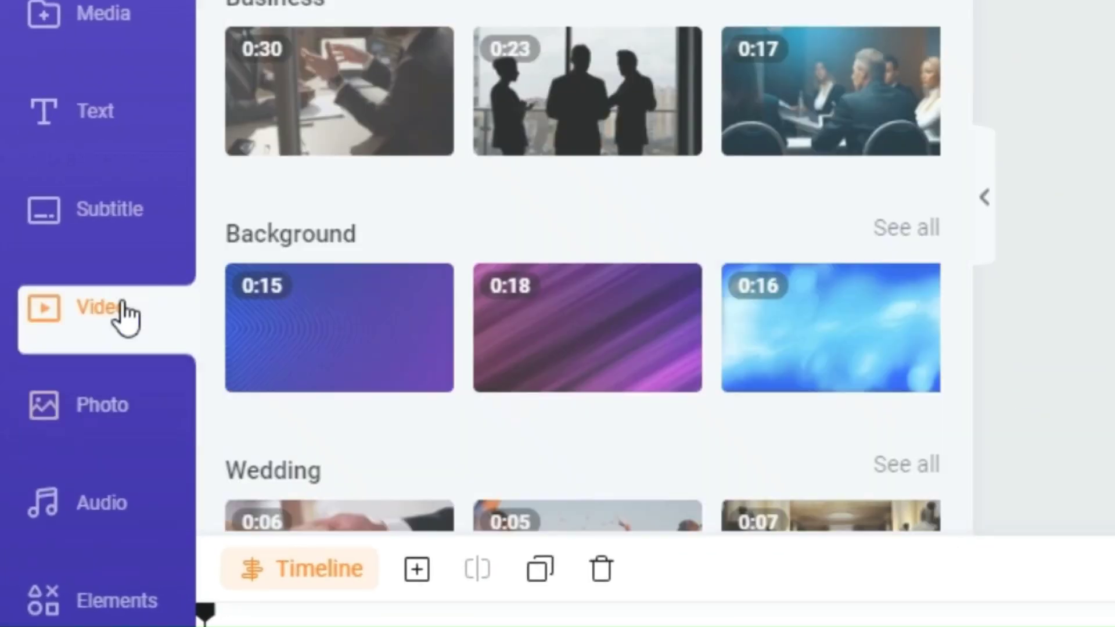
click(668, 237)
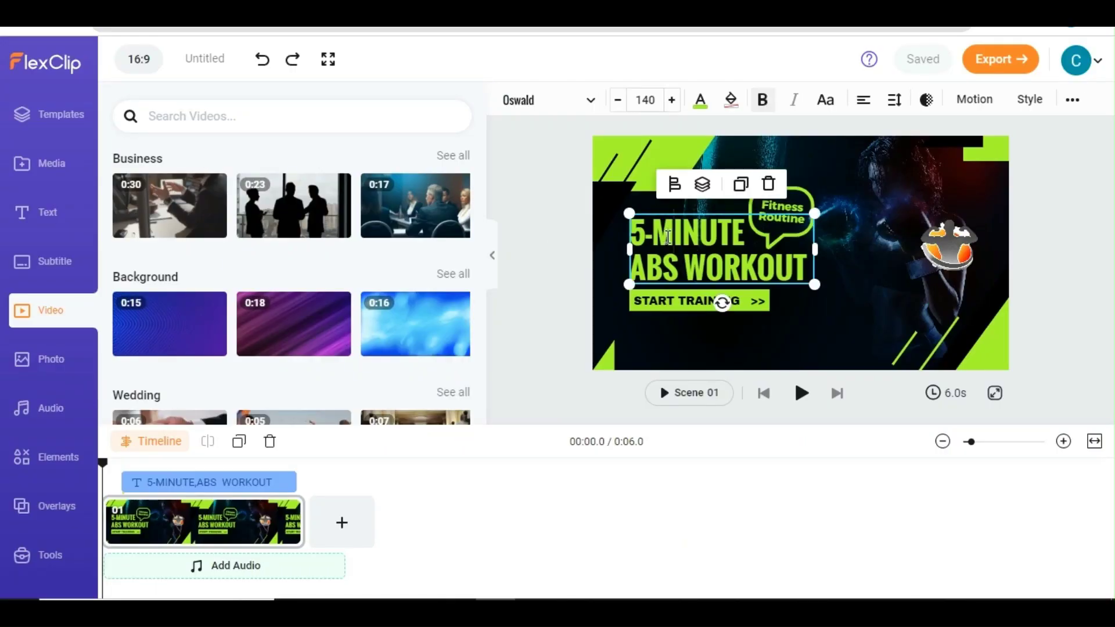
click(749, 228)
key(BackSpace)
key(BackSpace)
key(BackSpace)
key(BackSpace)
key(BackSpace)
key(BackSpace)
key(BackSpace)
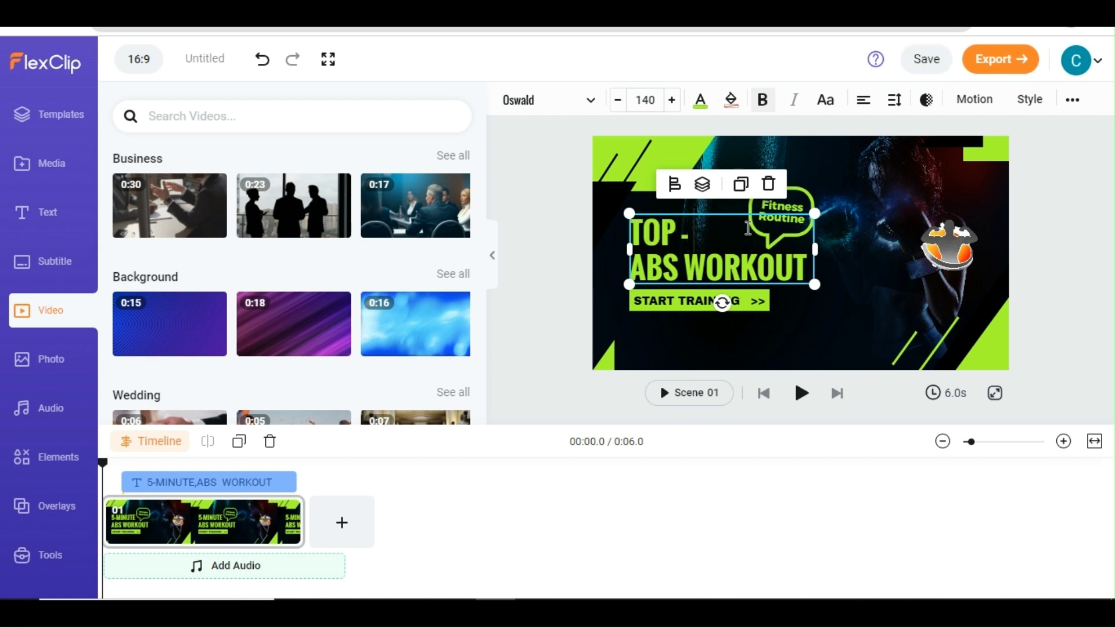
Switch to the Notepad exercise list and arrange it side by side with the FlexClip window.
key(alt+Tab)
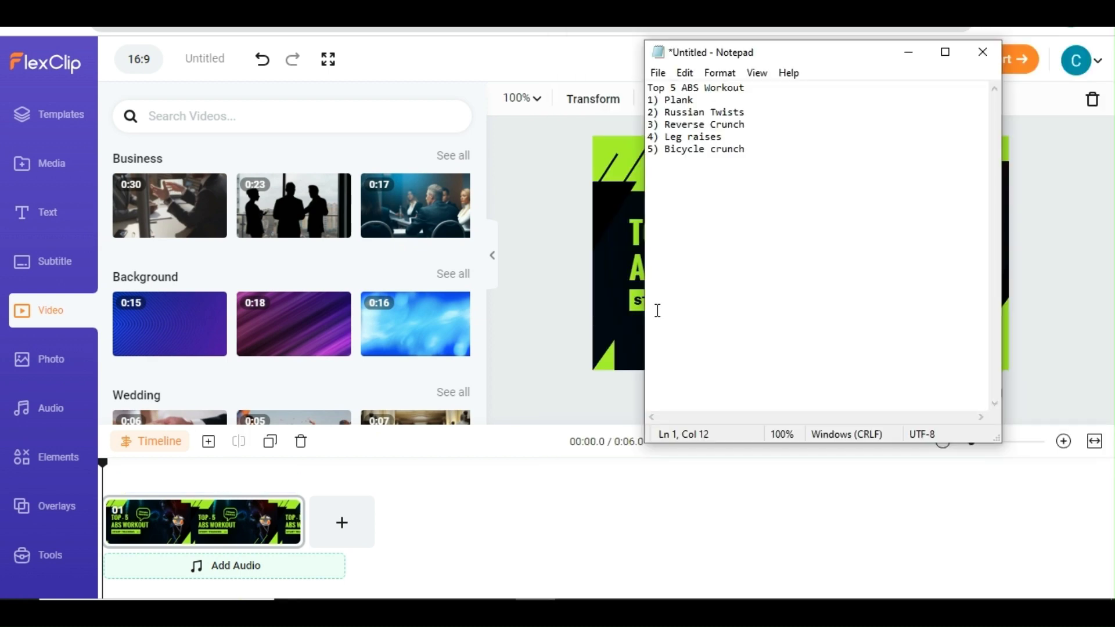
key(super+Left)
click(822, 169)
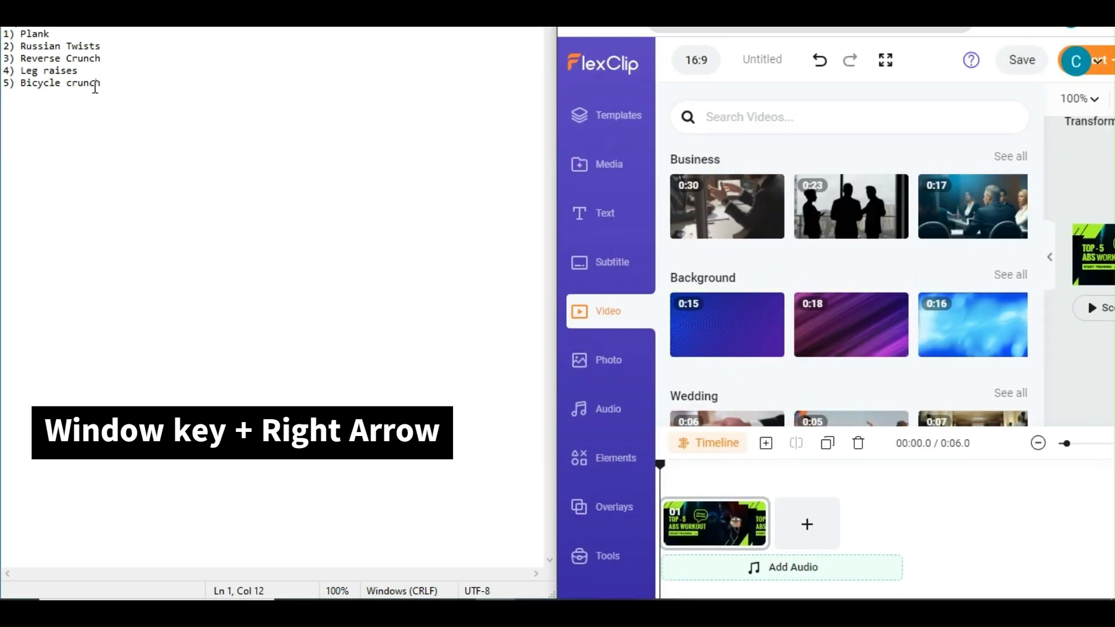
Copy "Plank" from the exercise list and search the stock videos for it.
drag(21, 36, 55, 37)
key(super+c)
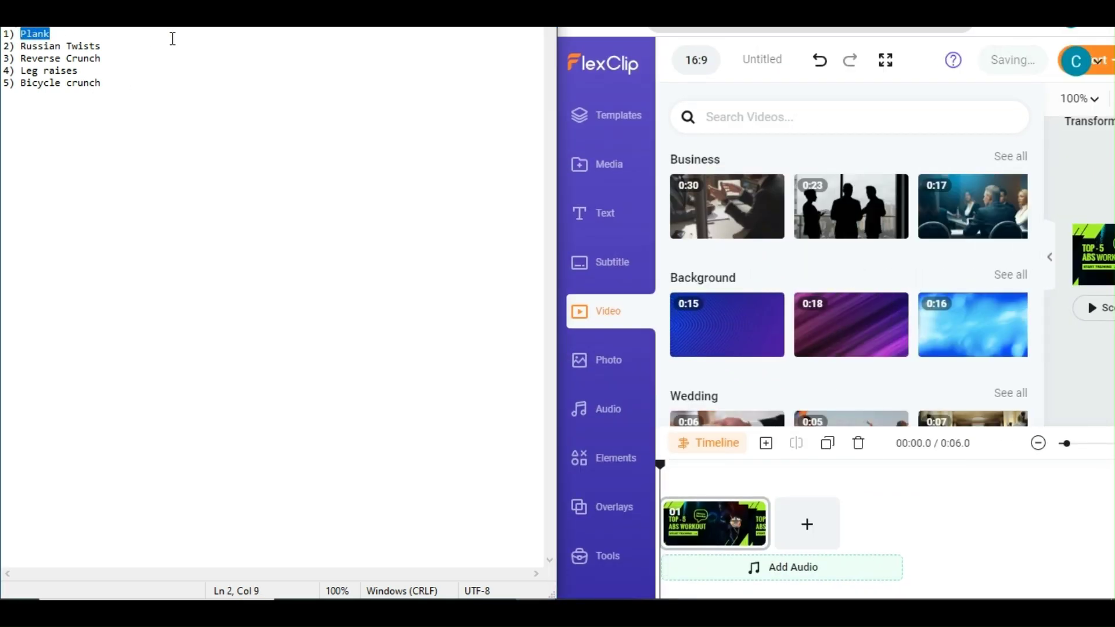
click(757, 115)
right_click(758, 116)
click(796, 221)
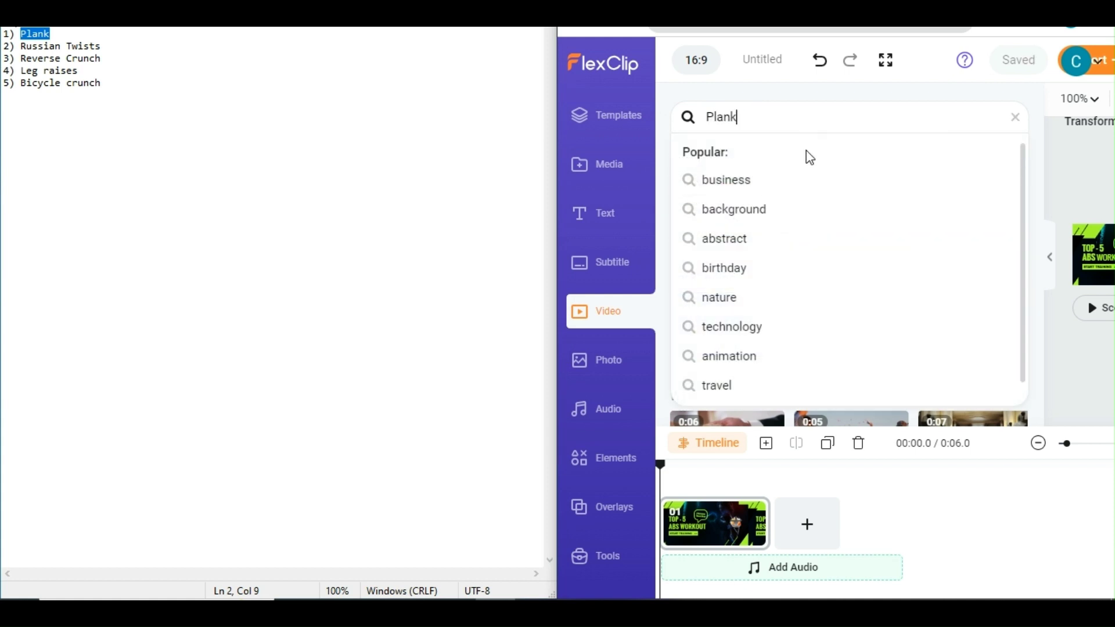
key(Return)
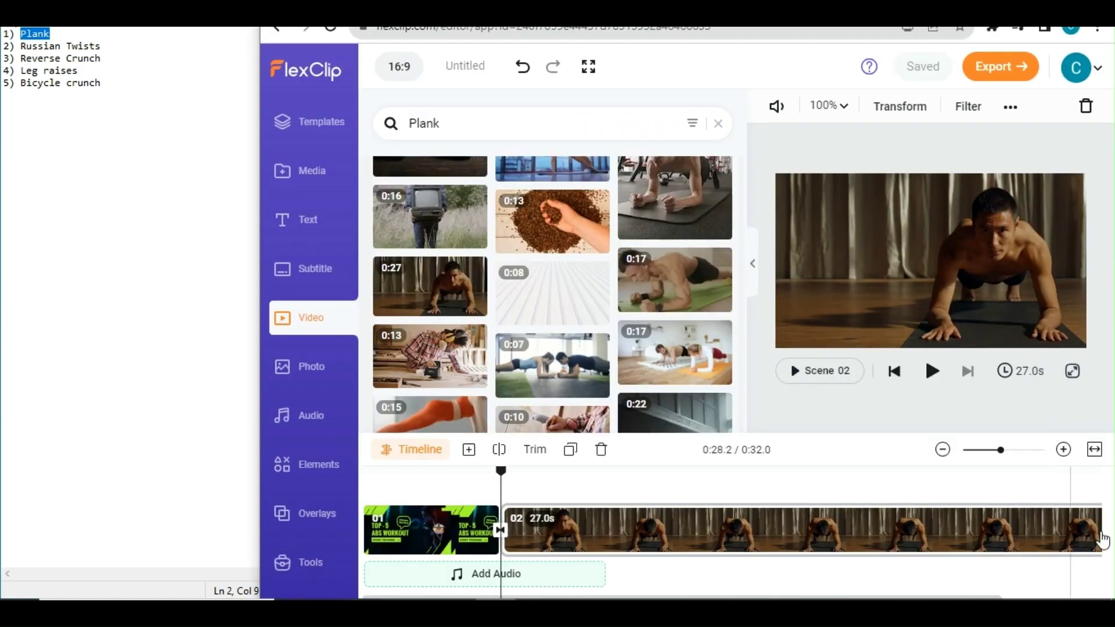
Split the plank clip at about 6.2 s and delete its remaining part.
drag(758, 504, 645, 505)
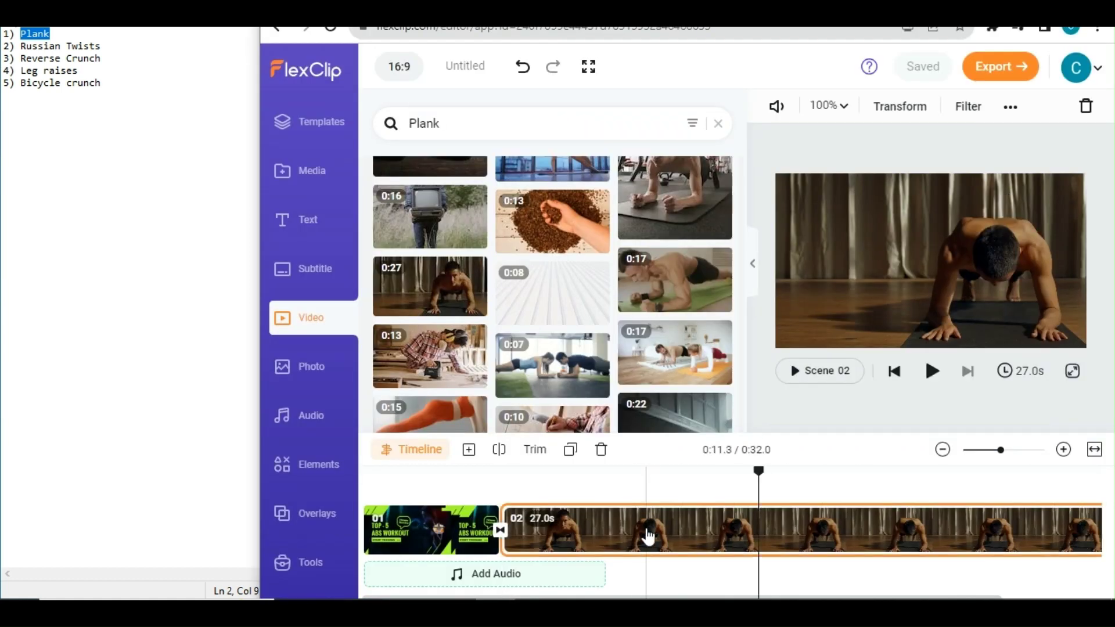
click(501, 450)
click(649, 533)
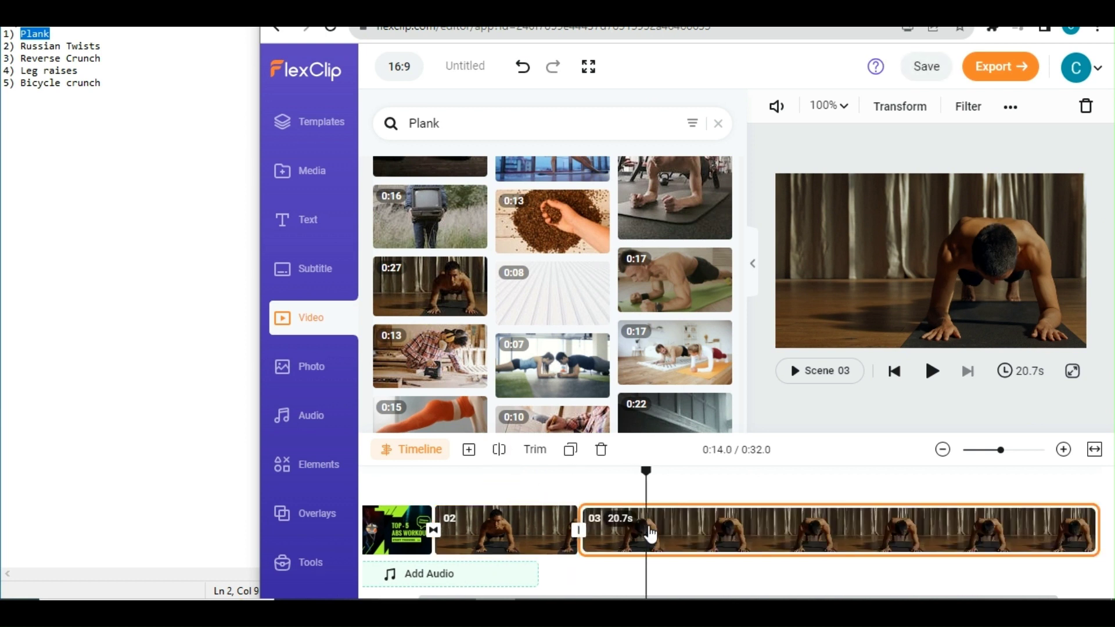
key(Delete)
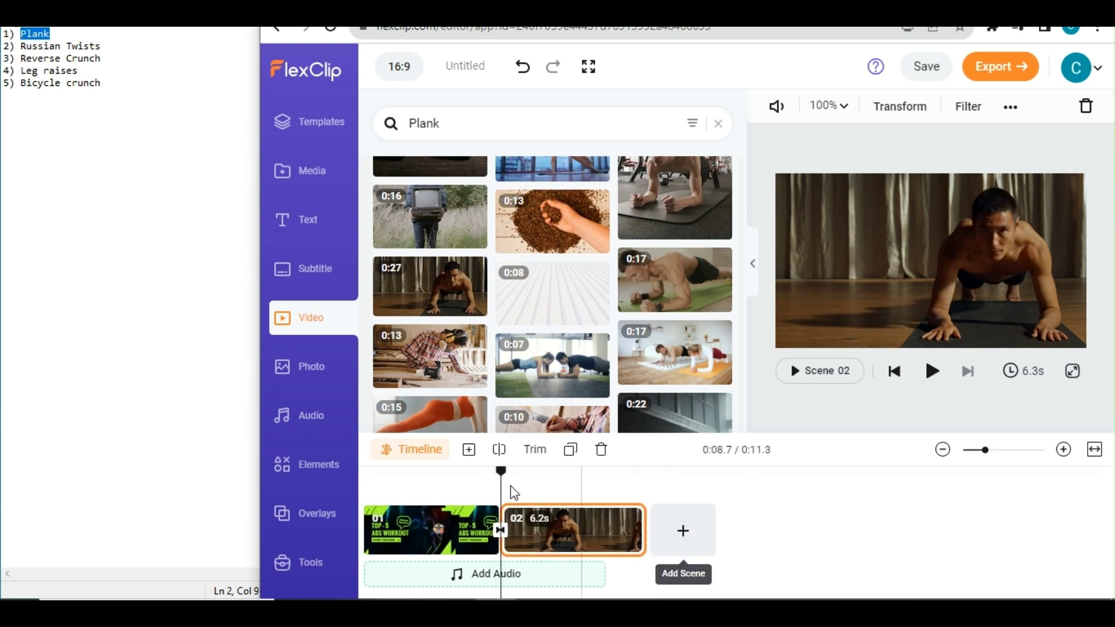
Add a new scene after the plank and fill it with the 0:23 stock video found for "Russian Twists".
click(468, 451)
triple_click(455, 120)
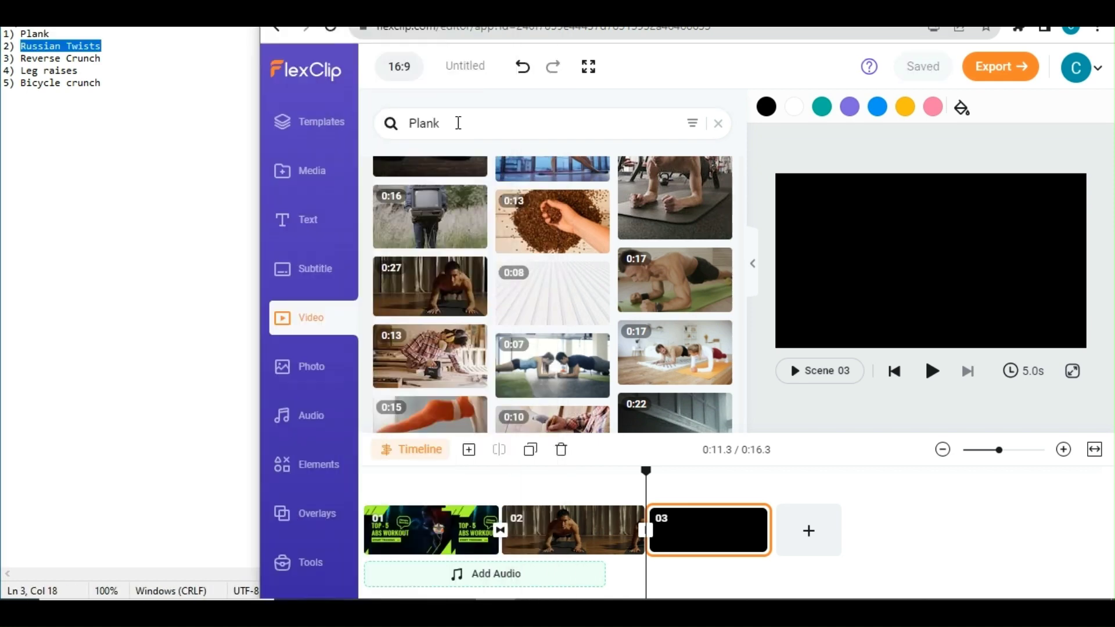
text(Russian Twists)
key(Return)
drag(430, 187, 641, 529)
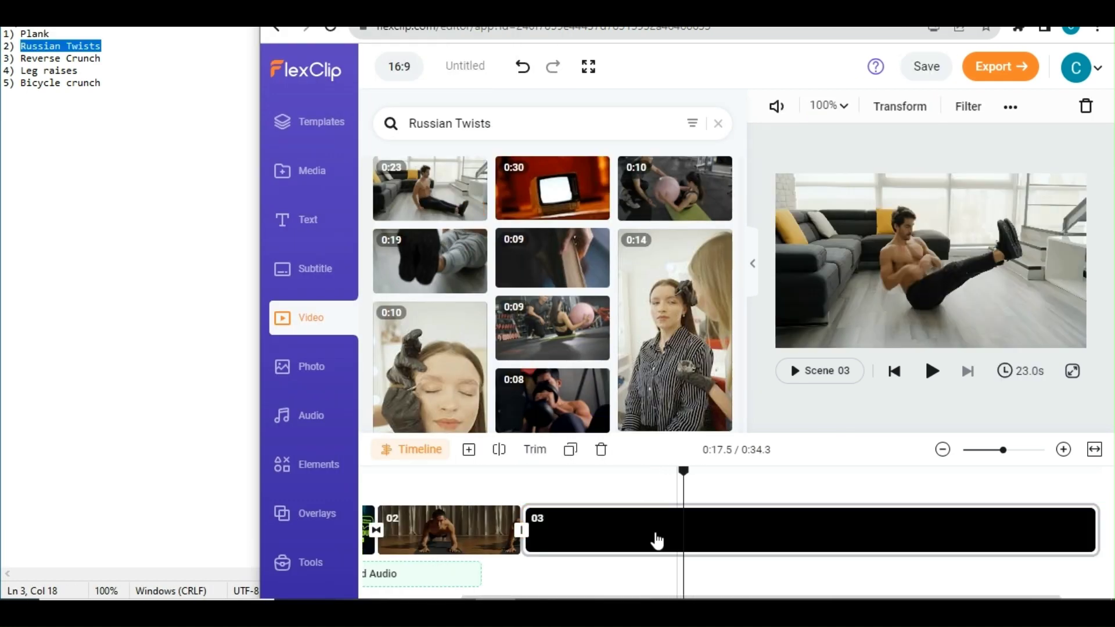
Add a fourth scene, search the stock videos for "Reverse Crunch" and insert the 0:18 clip of a woman lying in a dark gym.
click(468, 451)
drag(21, 58, 101, 59)
key(ctrl+c)
triple_click(426, 123)
key(ctrl+v)
key(Return)
drag(428, 186, 839, 528)
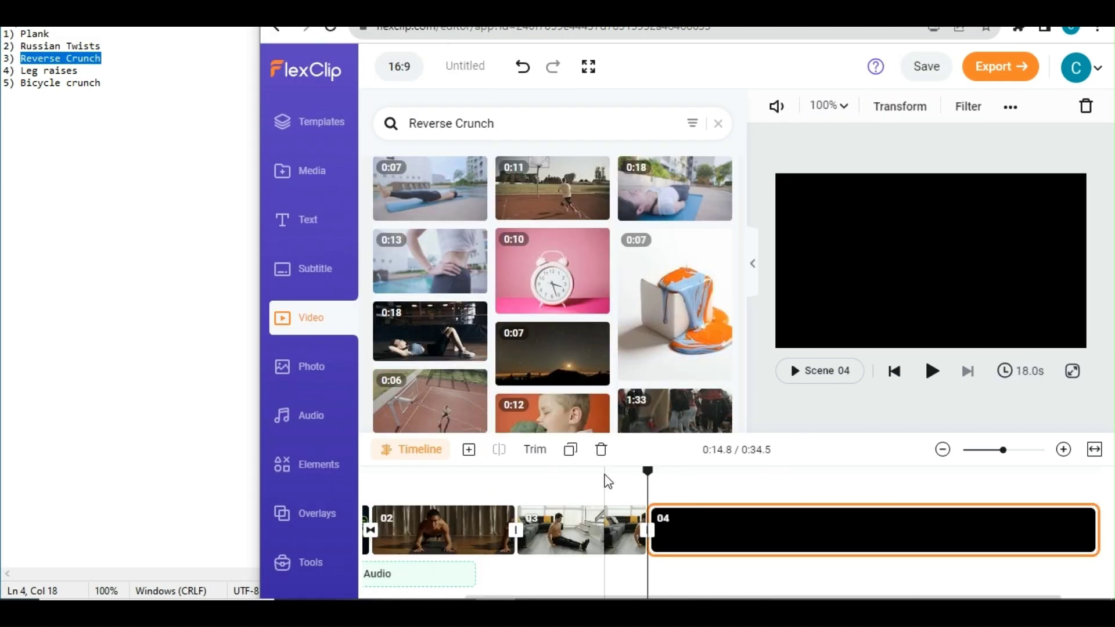
Add a fifth scene, search the stock videos for "Leg raises" and insert the 0:16 clip of the man on an outdoor bar.
click(468, 451)
drag(20, 71, 78, 70)
key(ctrl+c)
triple_click(514, 125)
key(ctrl+v)
key(Return)
drag(430, 188, 968, 530)
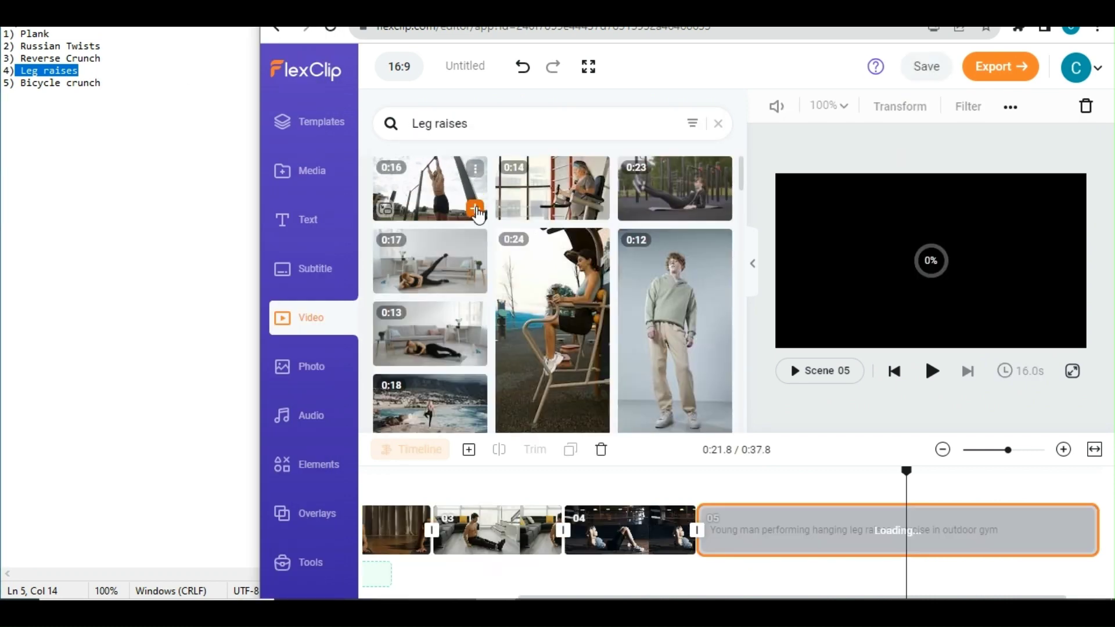
Add a sixth scene, search the stock videos for "Bicycle crunch" and insert the 0:15 clip of the woman on a pink mat.
click(468, 451)
drag(21, 82, 101, 82)
key(ctrl+c)
click(718, 123)
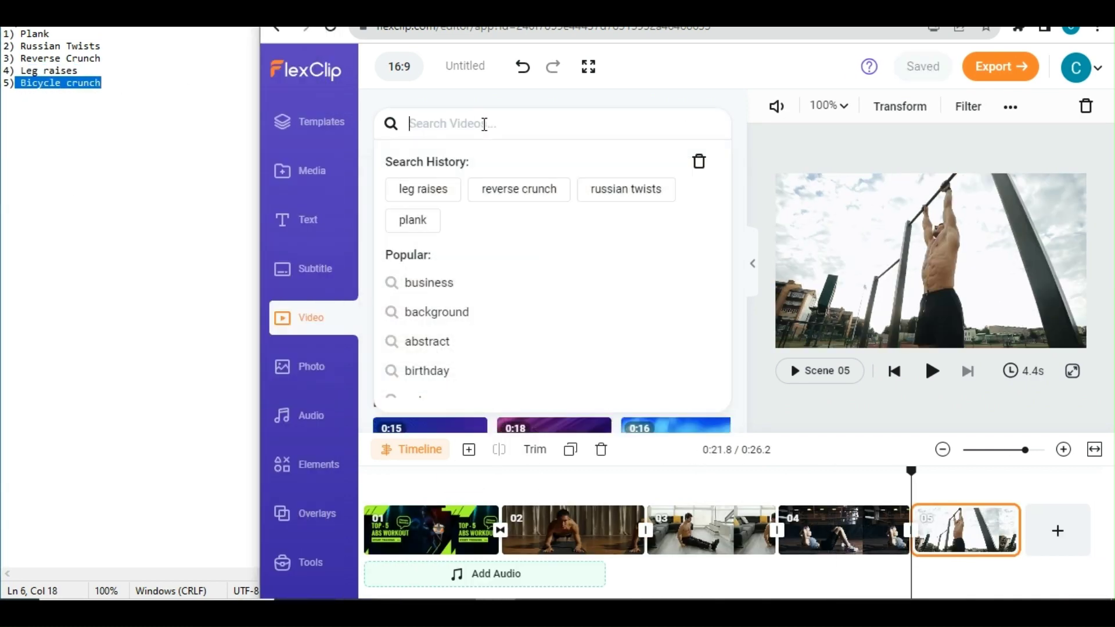
key(ctrl+v)
key(Return)
click(476, 209)
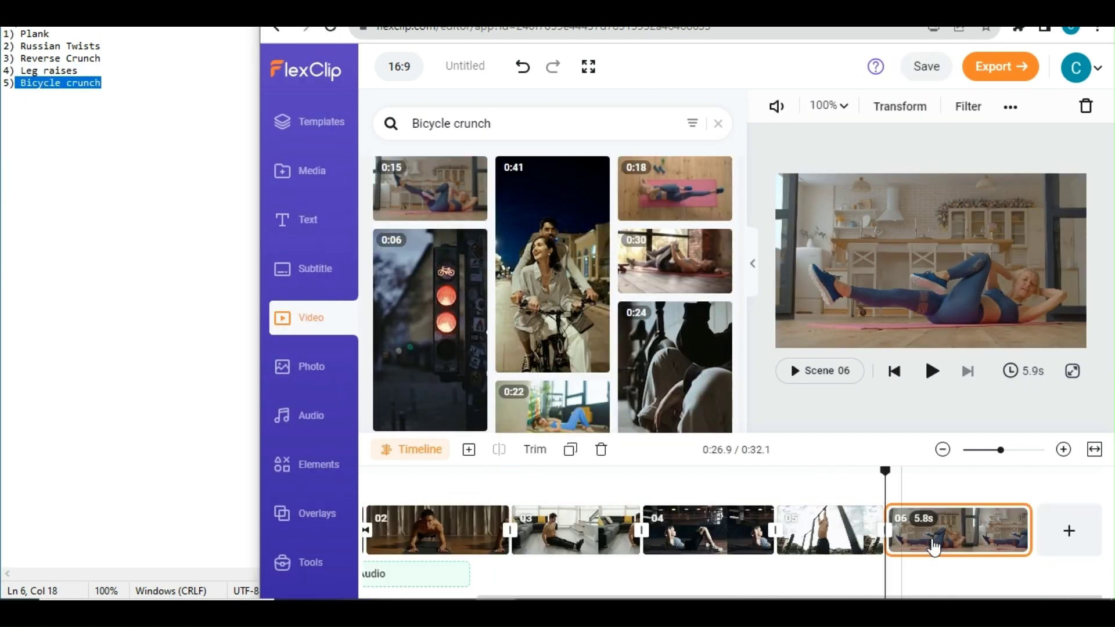
Shorten the bicycle crunch scene to 5.4 s and check it in its own scene timeline.
click(964, 529)
double_click(963, 530)
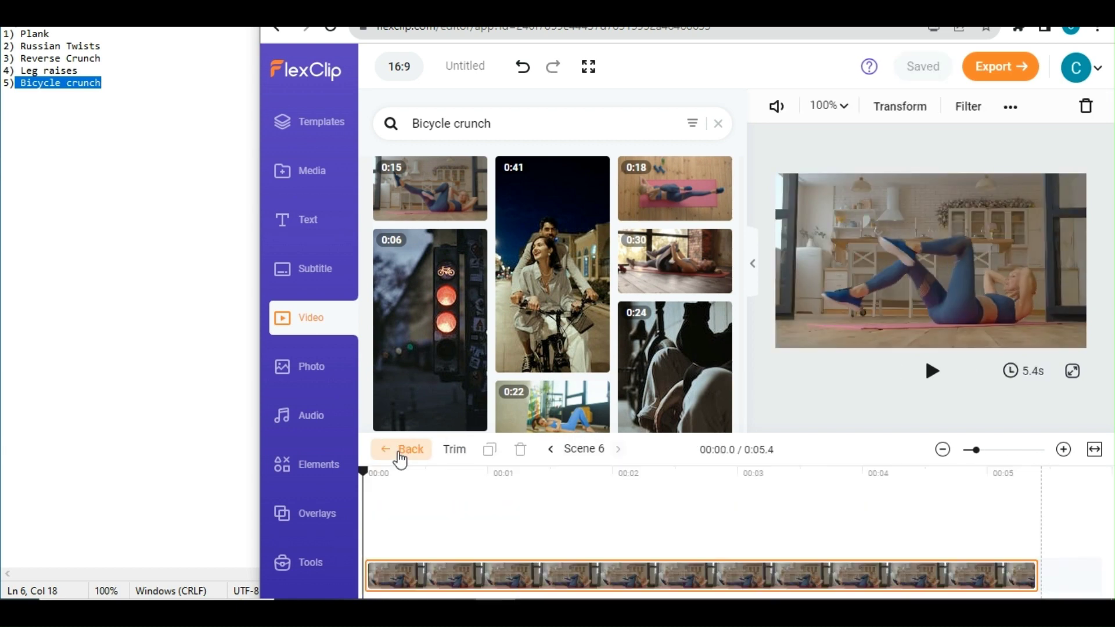
click(395, 450)
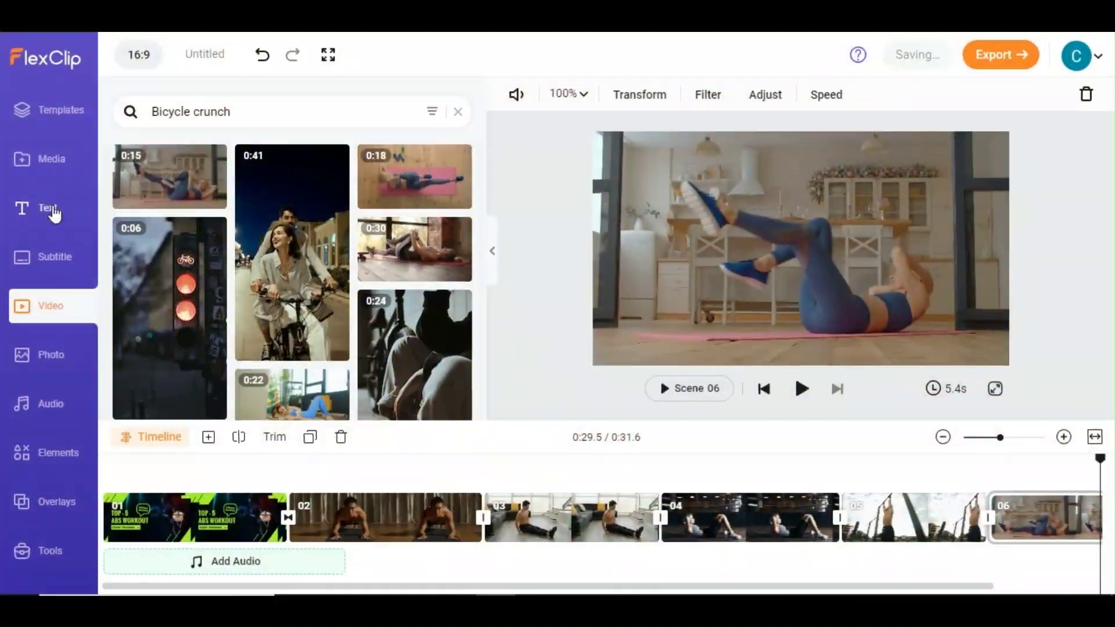
Add a basic text title to the plank scene and place it beside the man.
click(50, 209)
click(411, 514)
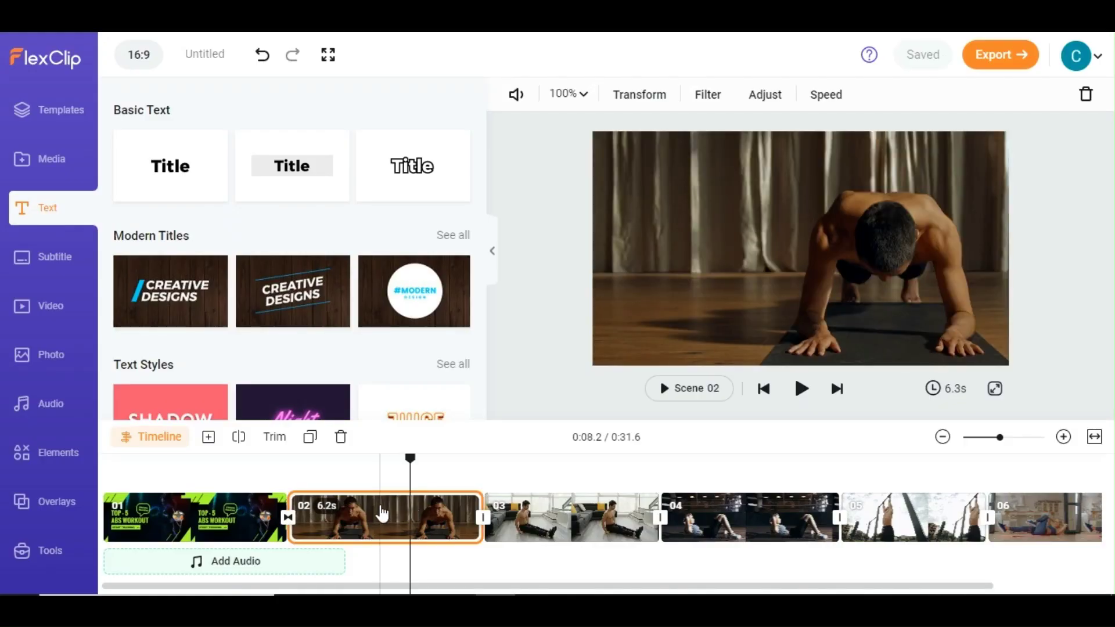
click(413, 166)
drag(840, 244, 788, 248)
Replace the plank scene's placeholder title with "1) PANK".
click(788, 247)
key(BackSpace)
key(BackSpace)
key(BackSpace)
key(BackSpace)
key(BackSpace)
key(BackSpace)
key(BackSpace)
key(BackSpace)
key(BackSpace)
key(BackSpace)
key(BackSpace)
key(BackSpace)
key(BackSpace)
key(BackSpace)
key(BackSpace)
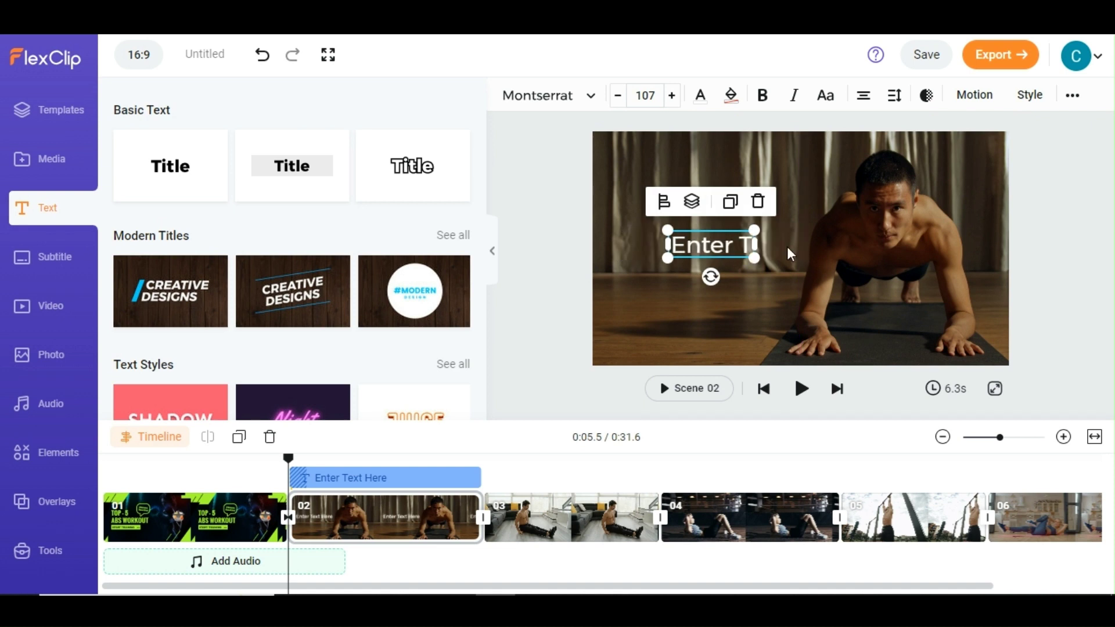
text(1) PANK)
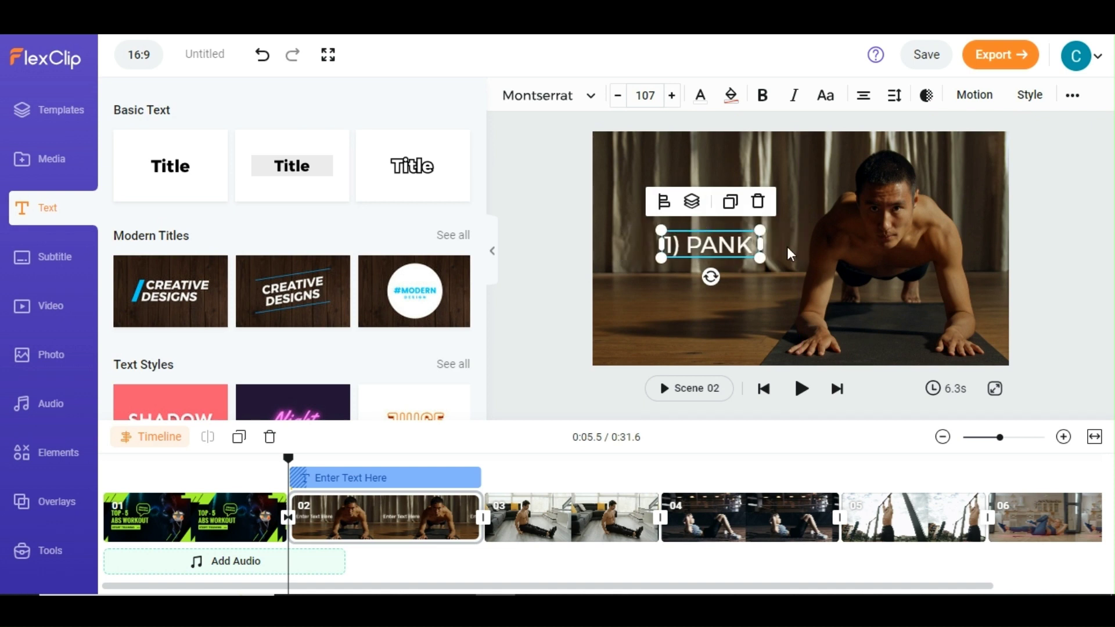
Give the plank title a black background shape with a rounded corner of 30.
click(762, 96)
click(763, 95)
click(731, 96)
click(816, 136)
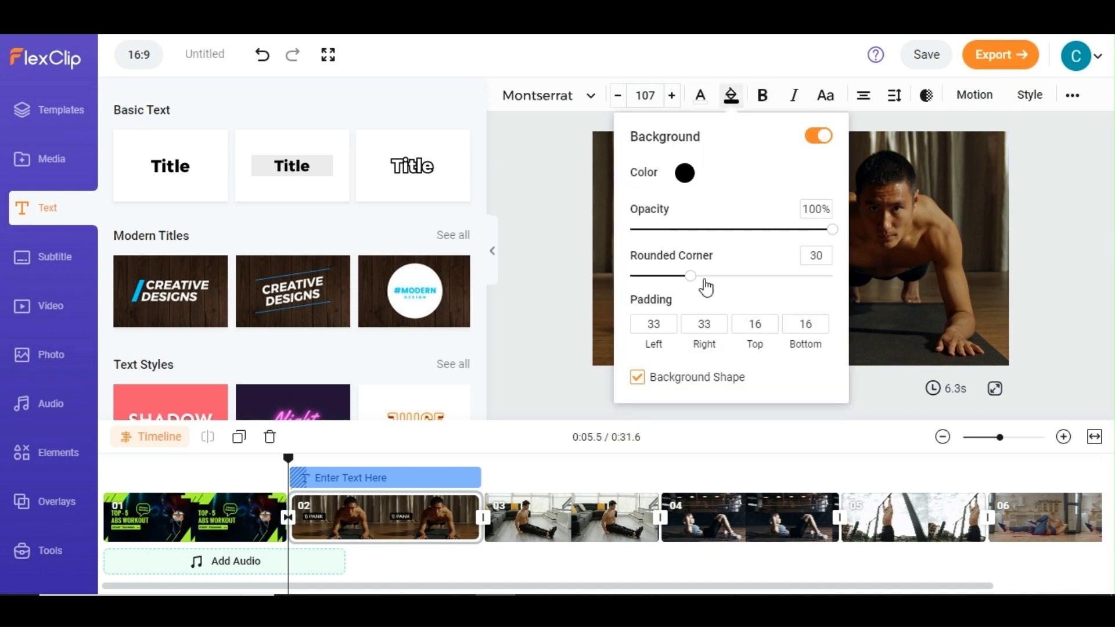
click(897, 264)
click(560, 301)
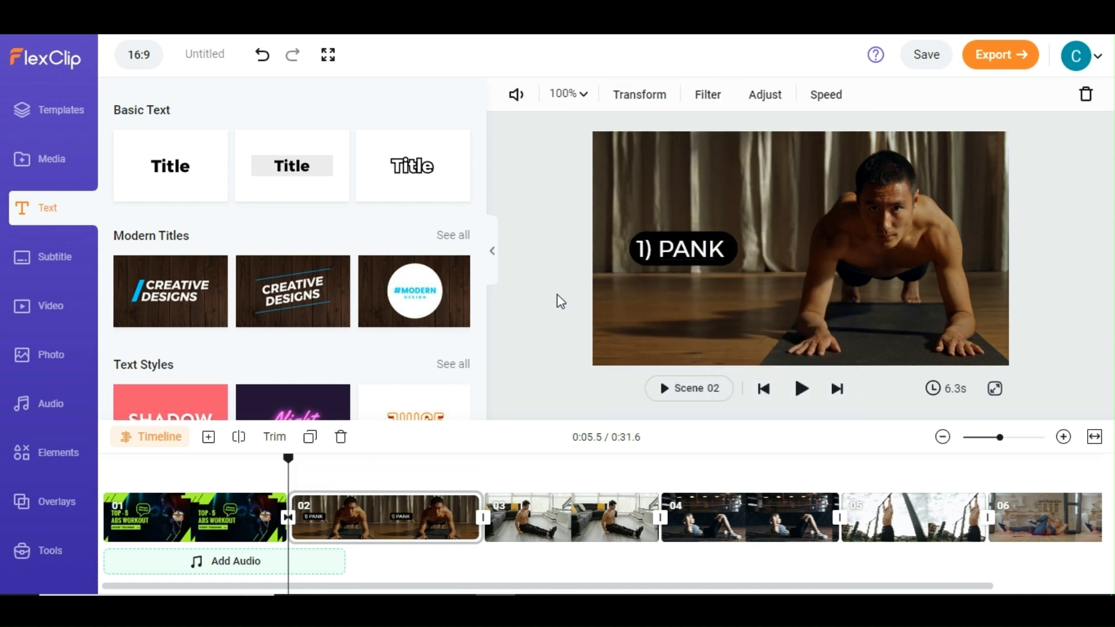
Apply the Zoom preset motion to the plank title.
click(682, 248)
click(974, 95)
click(335, 175)
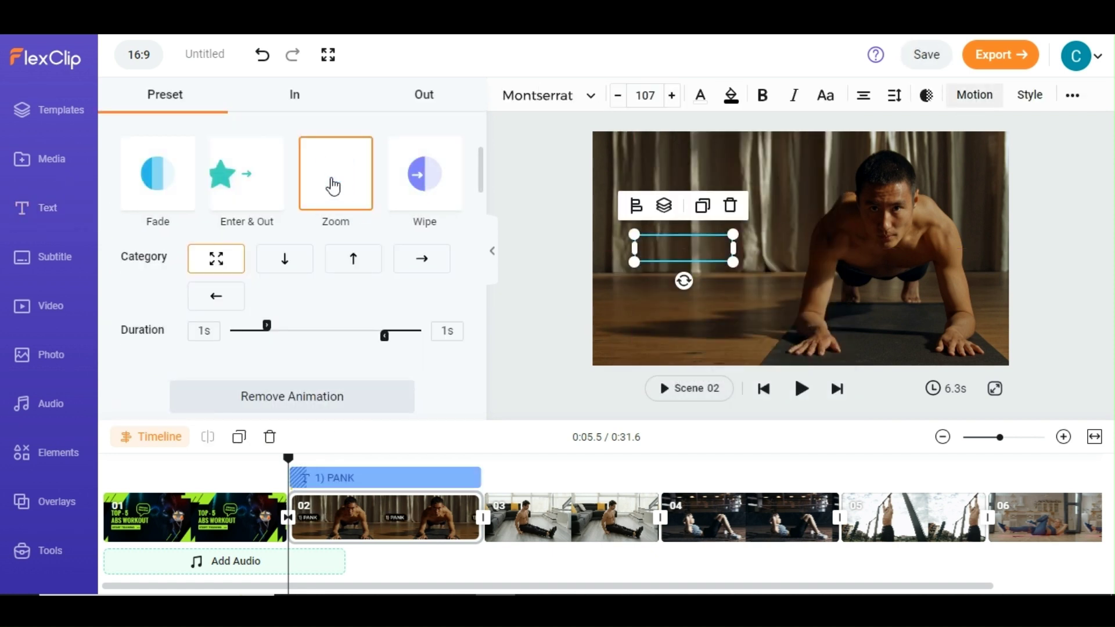
click(558, 210)
Add a basic title reading "RUSSIAN TWISTS" with a black background to scene 3, positioned beside the man.
click(523, 517)
click(180, 172)
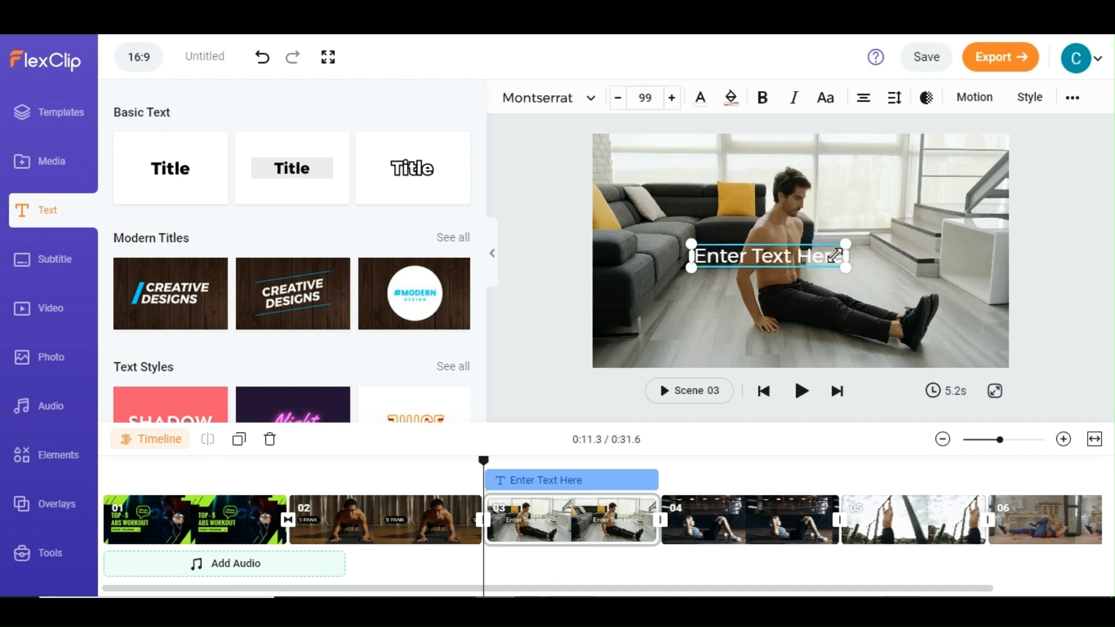
drag(779, 262, 748, 251)
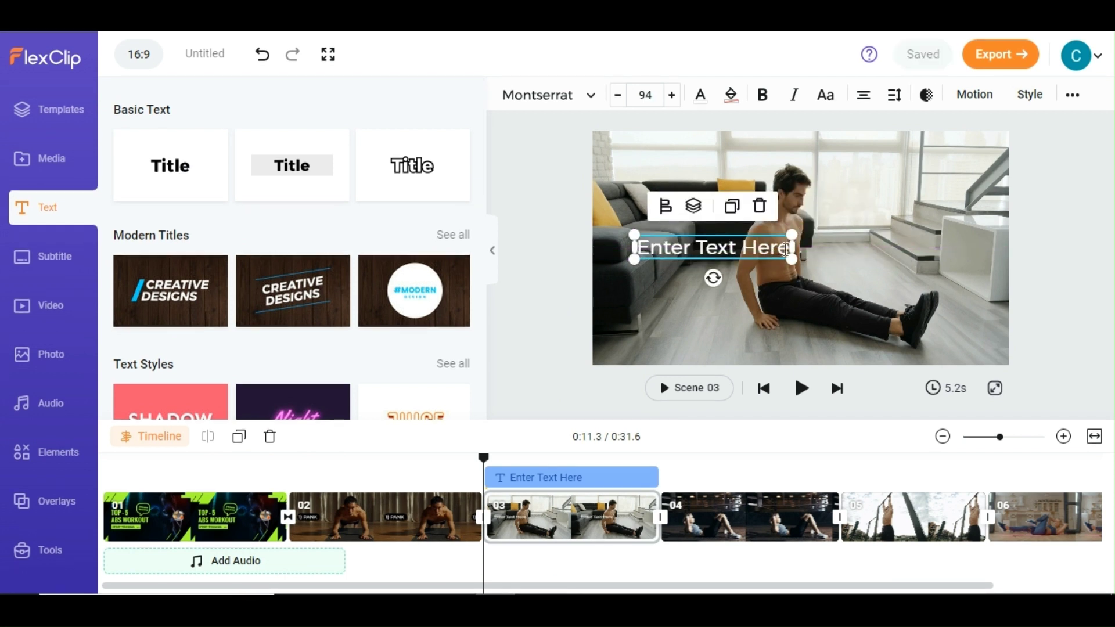
double_click(780, 249)
text(RUSSIAN TWISTS)
click(733, 99)
click(817, 135)
click(877, 266)
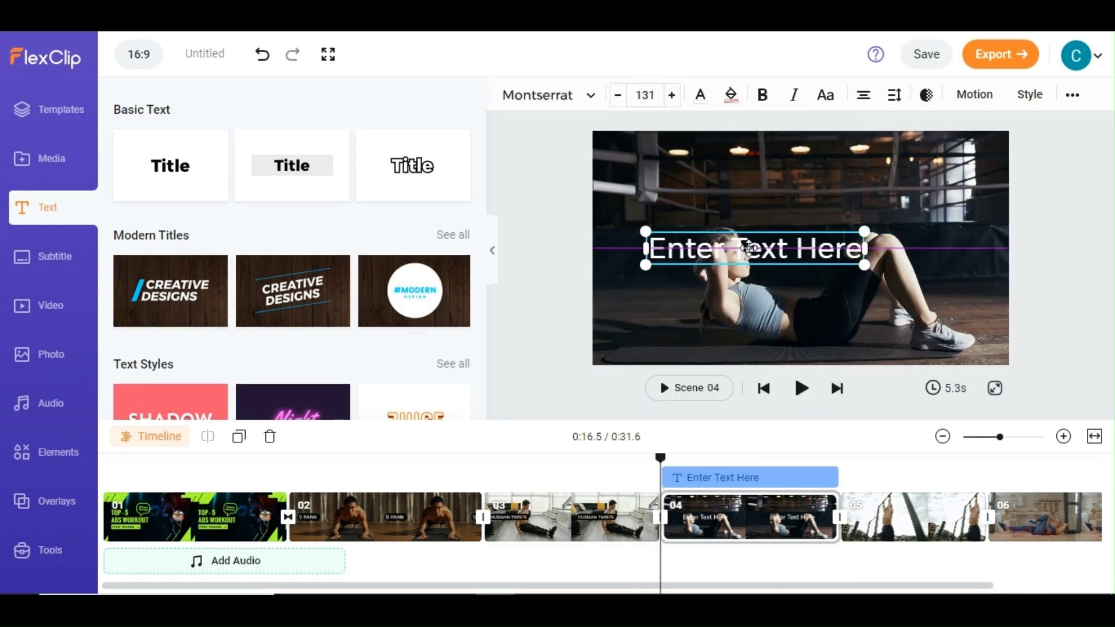
Change the title in scene 4 to "REVERSE CRUNCH" and turn on its black background.
double_click(746, 249)
text(REVERSE CRUNCH)
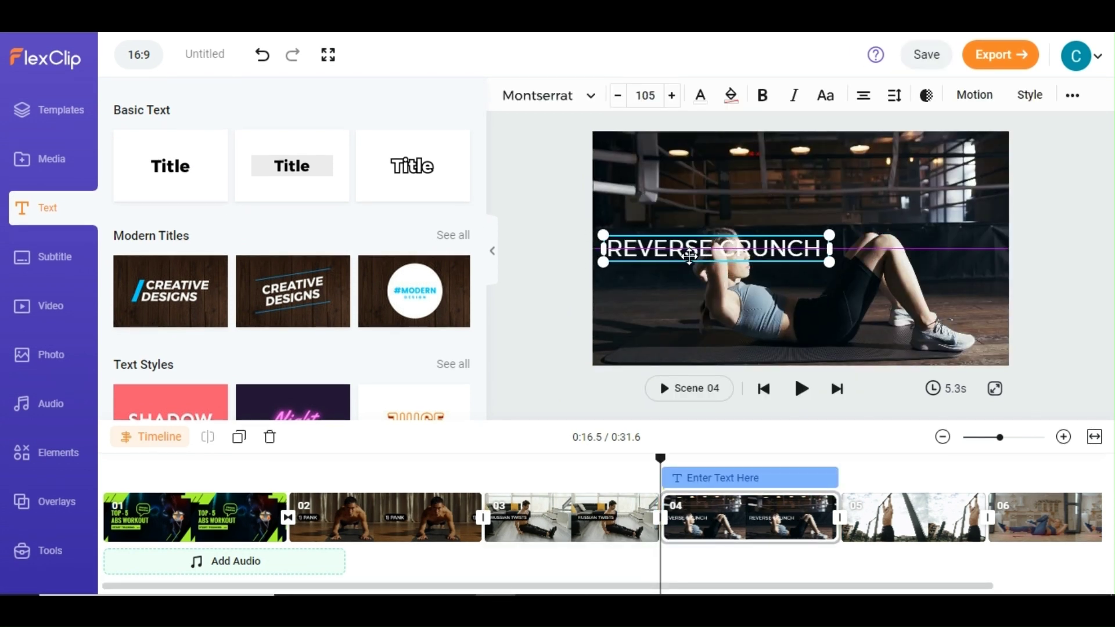
click(732, 96)
click(818, 135)
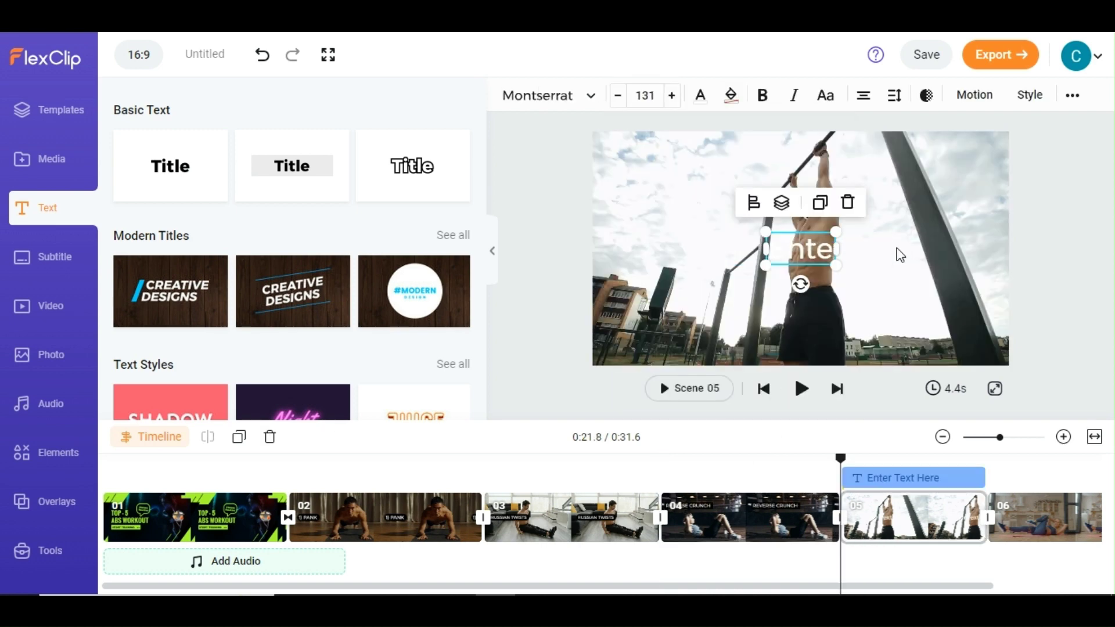
Change the title in scene 5 to "LEG RAISES" and turn on its background.
text(LEG RAISES)
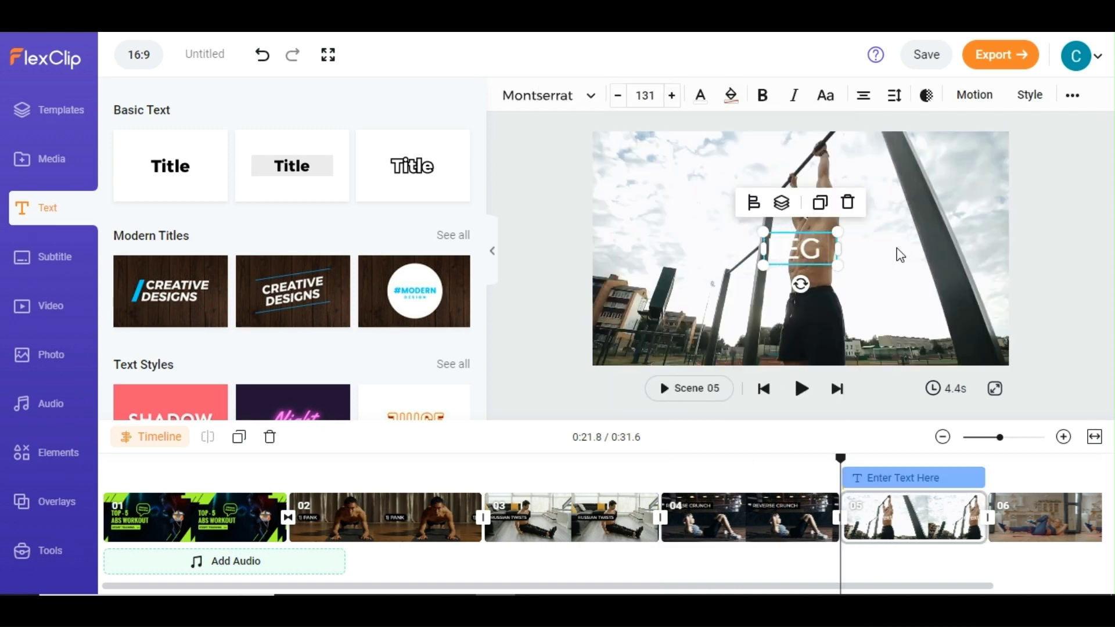
click(731, 95)
click(818, 136)
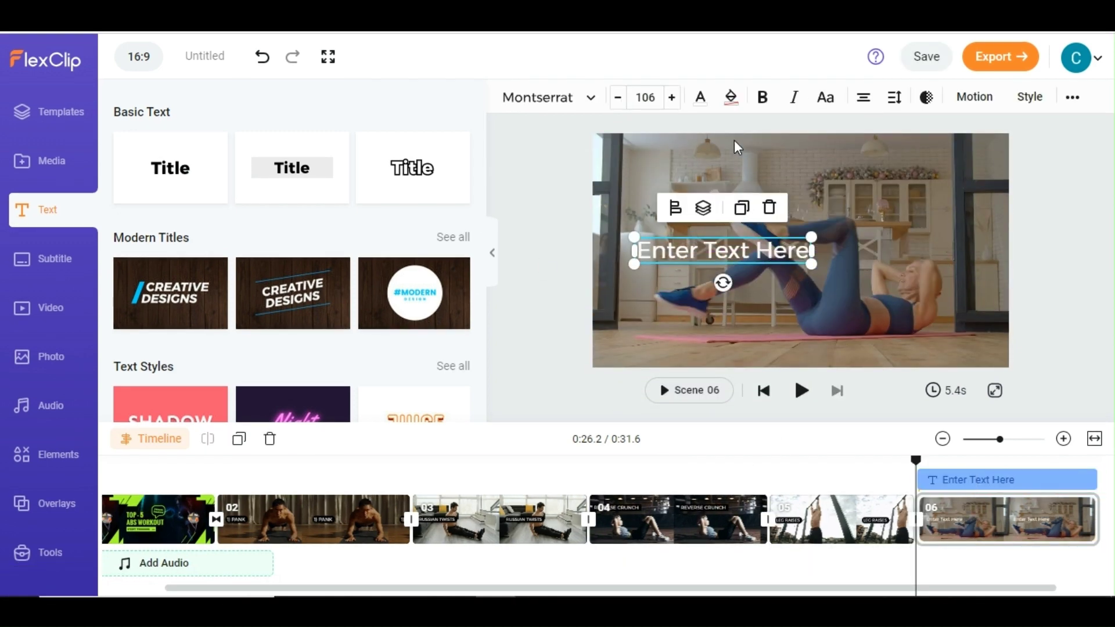
Change the title in scene 6 to "BICYCLE CRUNCH" and turn on its background.
double_click(804, 252)
text(eBICYCLE CRUNCH)
click(731, 95)
click(818, 136)
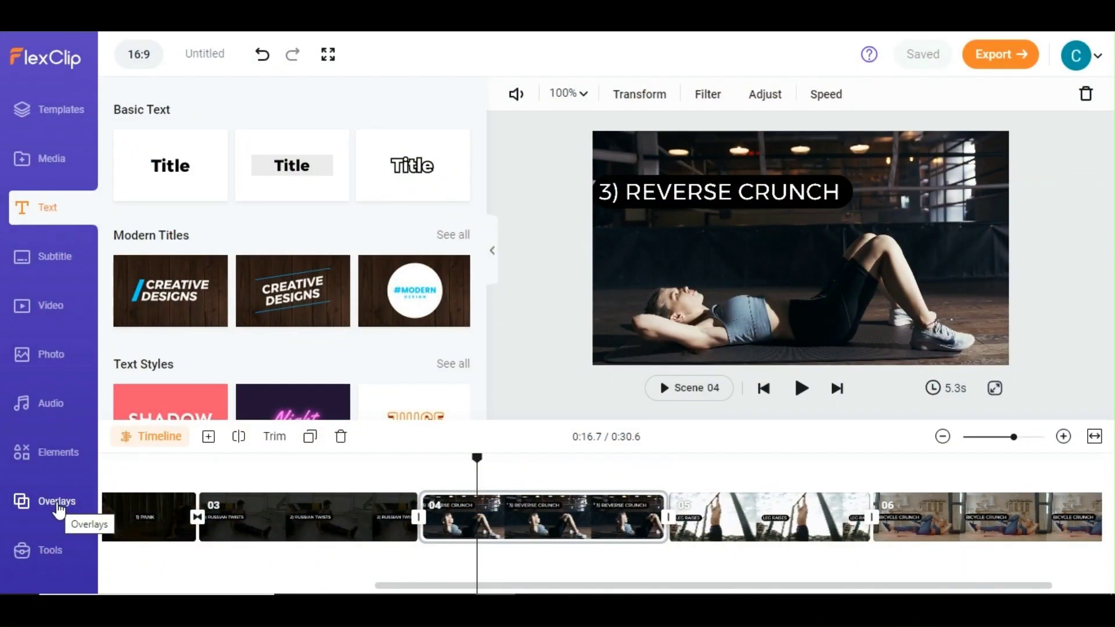
Add a Golden particle overlay to the reverse crunch scene and preview it.
click(56, 507)
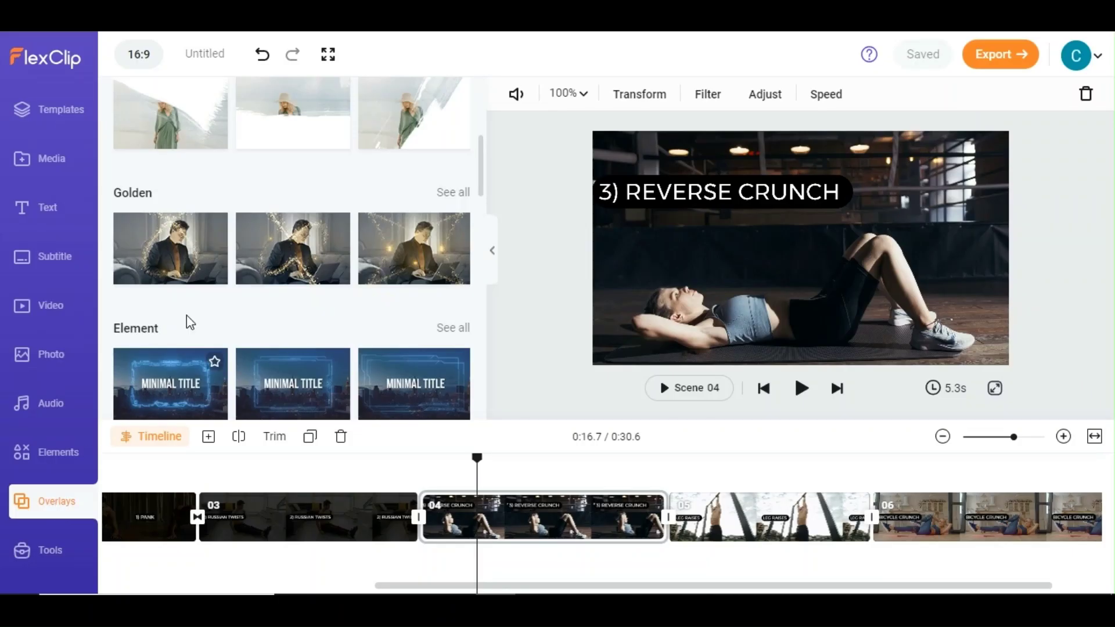
drag(261, 249, 694, 250)
click(801, 389)
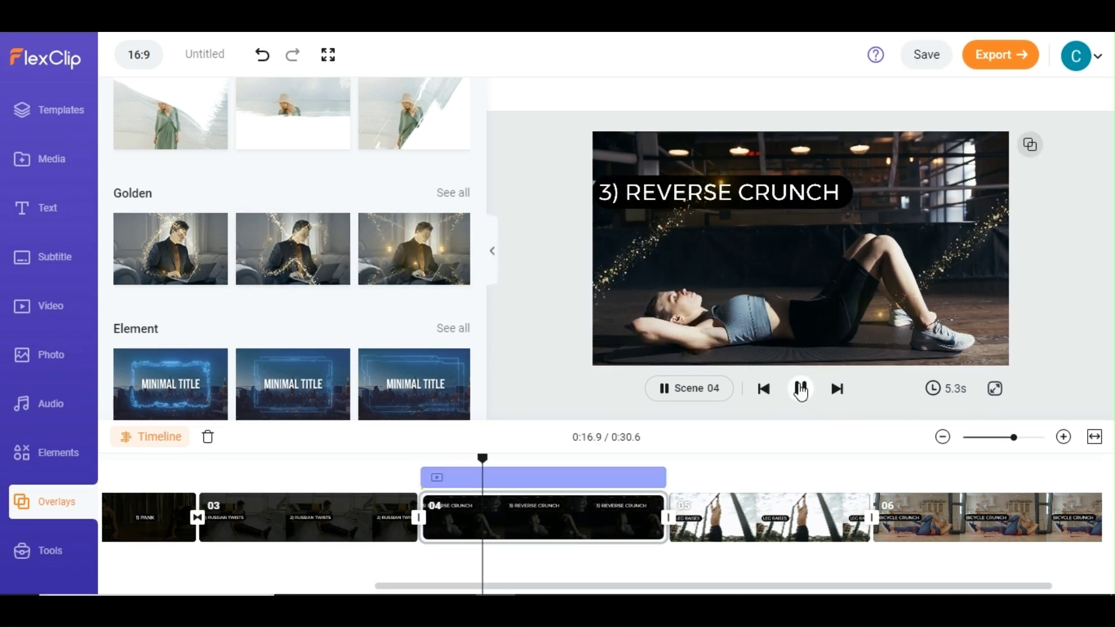
click(801, 389)
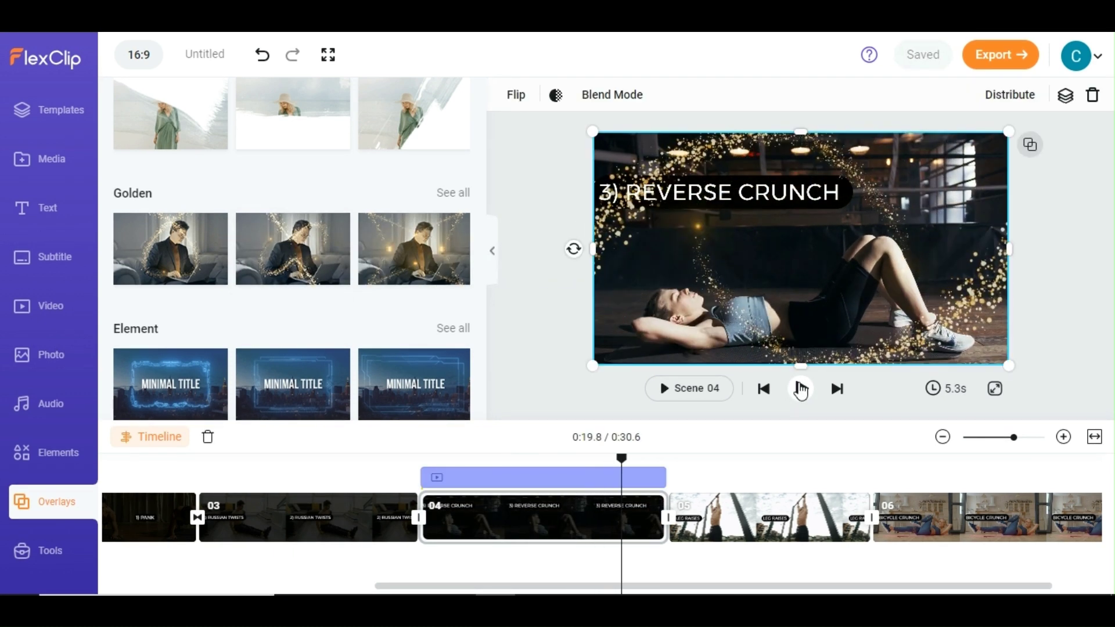
Add transitions between the exercise scenes, with a 1 s Glitch Memories transition after the reverse crunch scene, and preview the result.
click(419, 517)
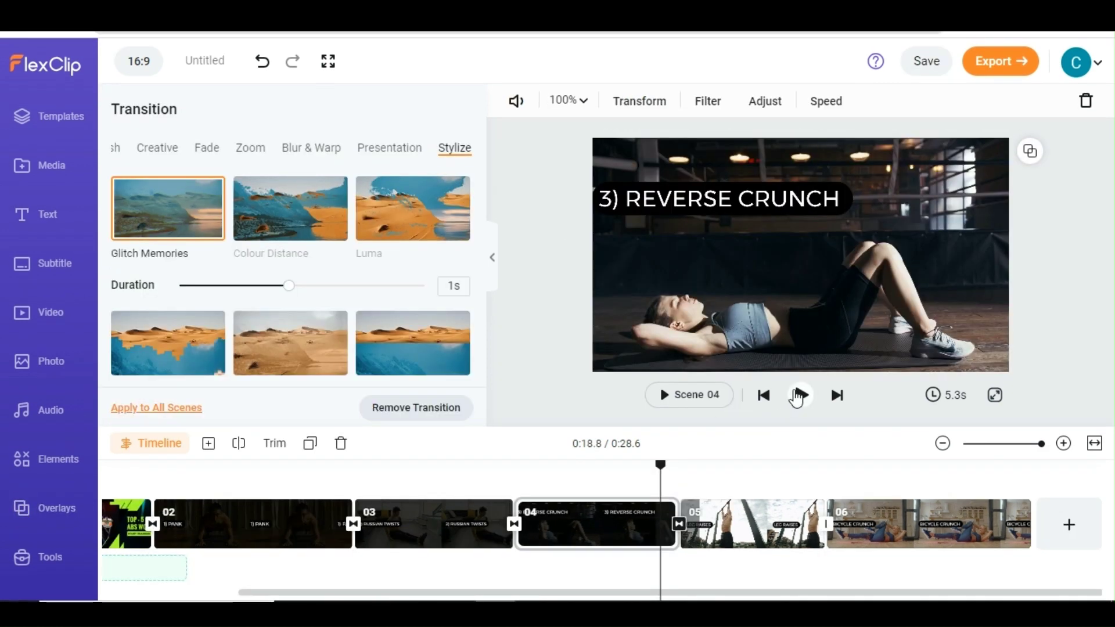
click(800, 396)
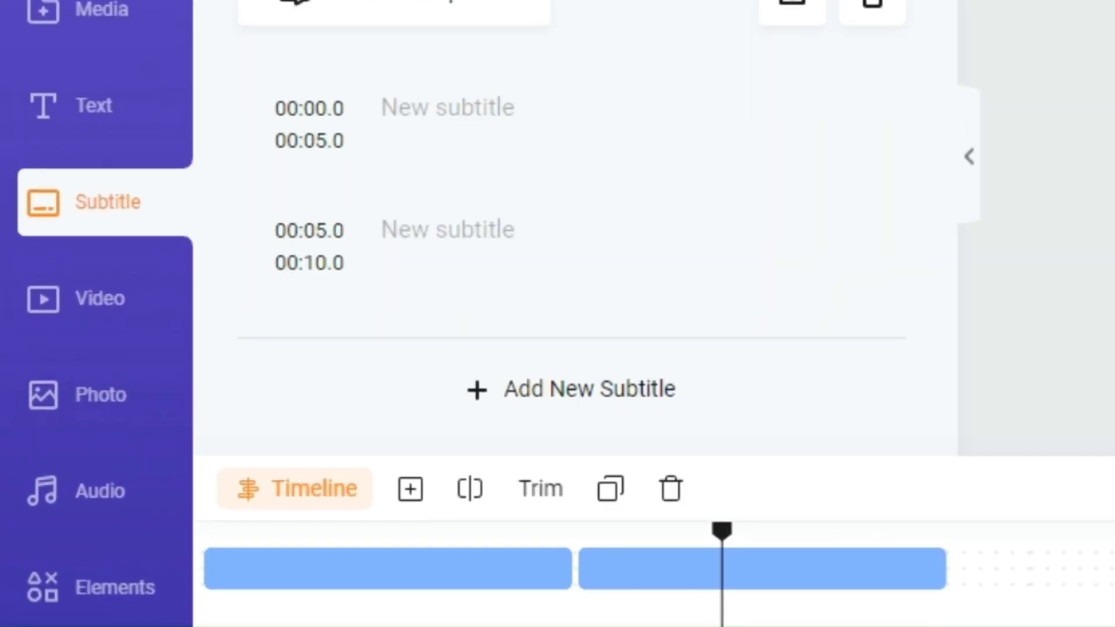
Look through the subtitle options, checking the Auto AI language and content settings and the manual subtitle entries.
click(126, 115)
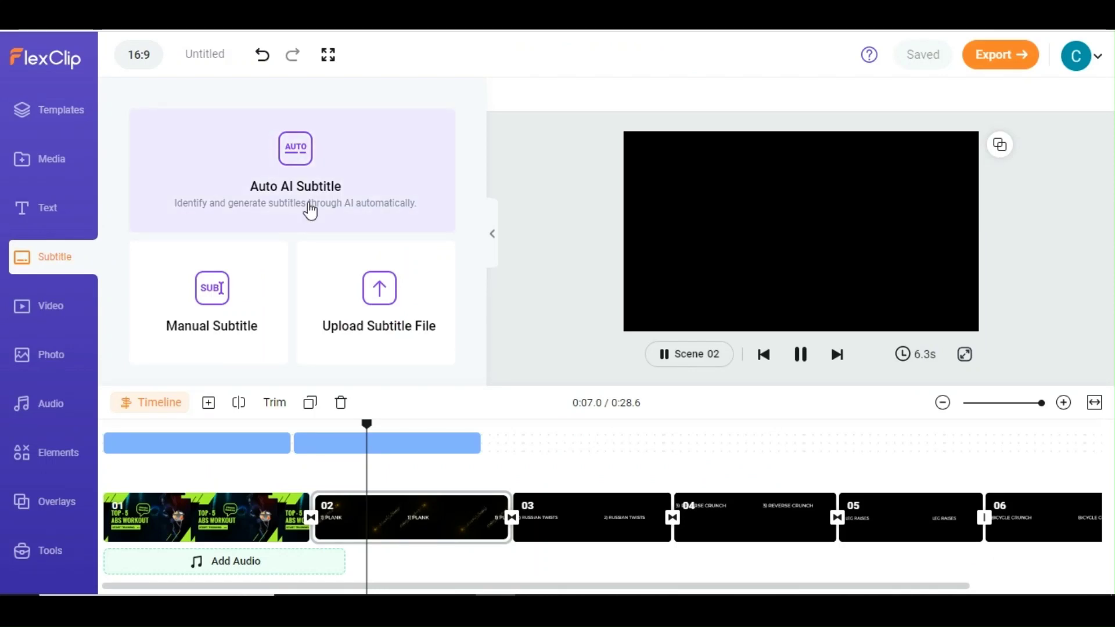
click(294, 161)
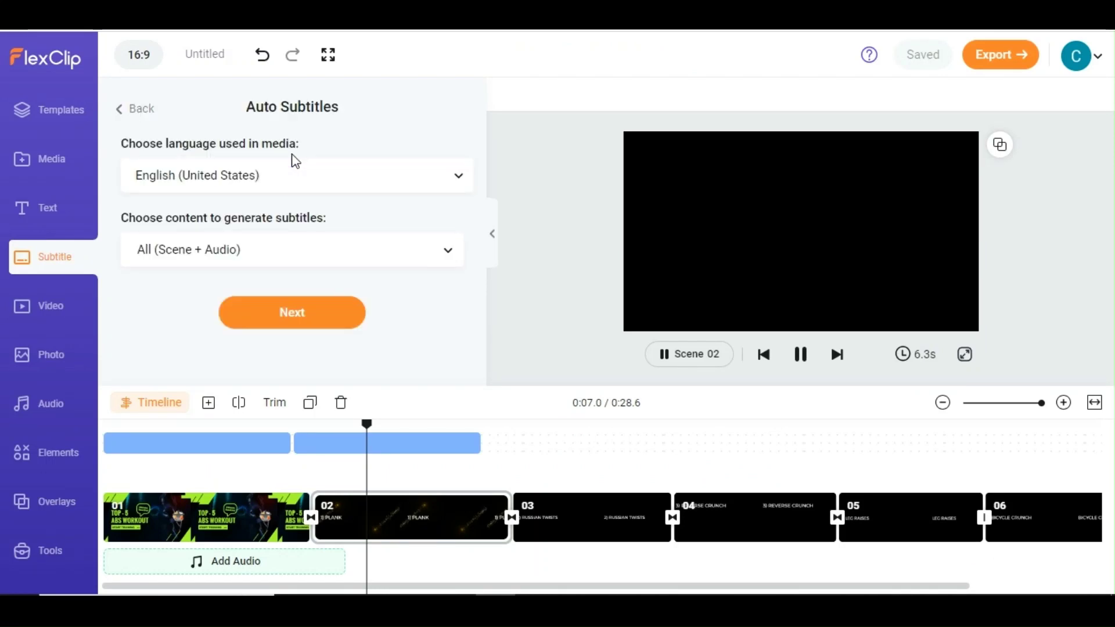
click(125, 109)
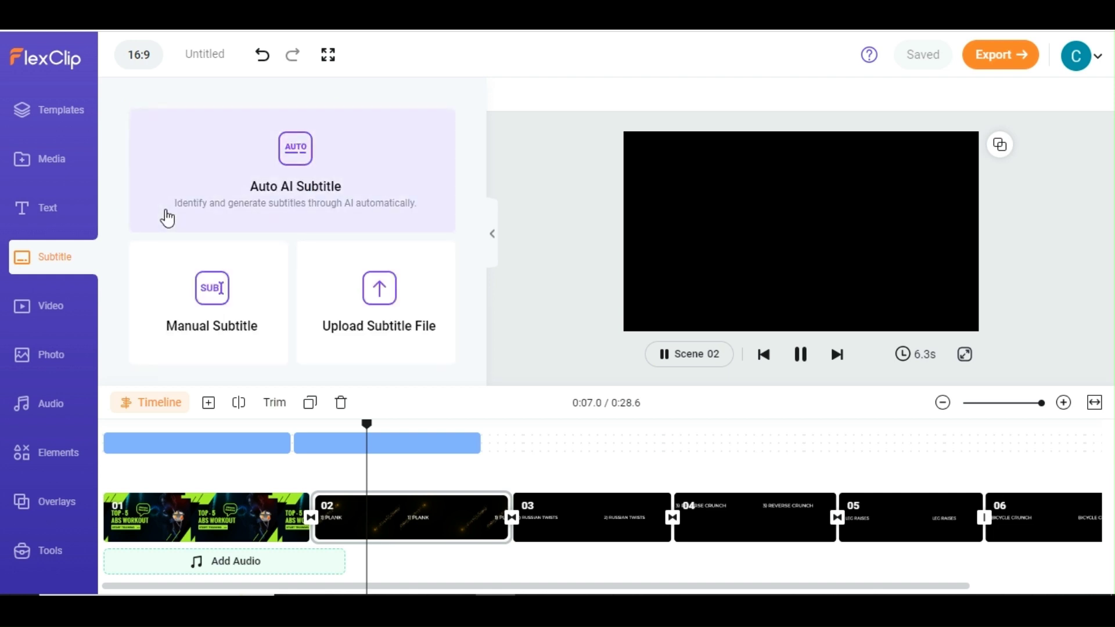
click(210, 287)
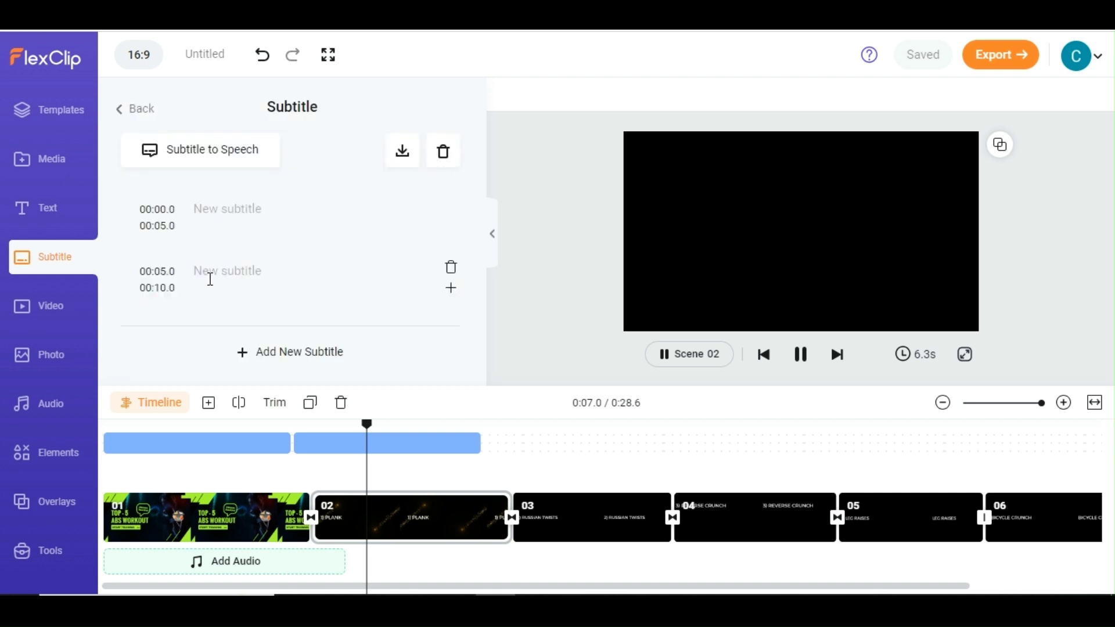
click(226, 209)
click(134, 109)
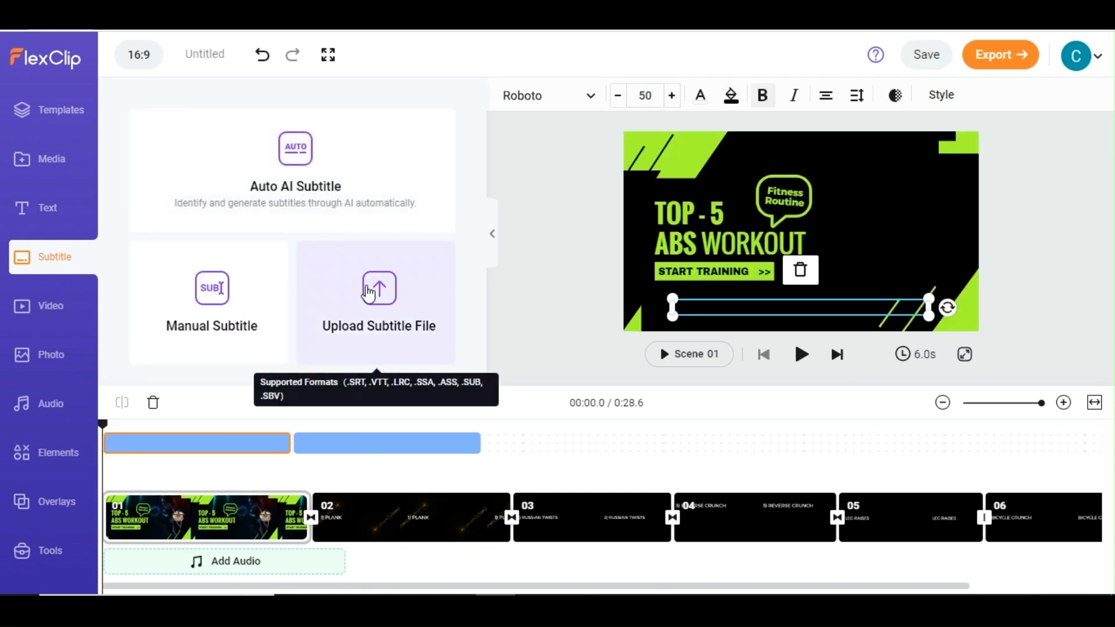
Check the option for uploading a subtitle file without choosing one.
click(378, 288)
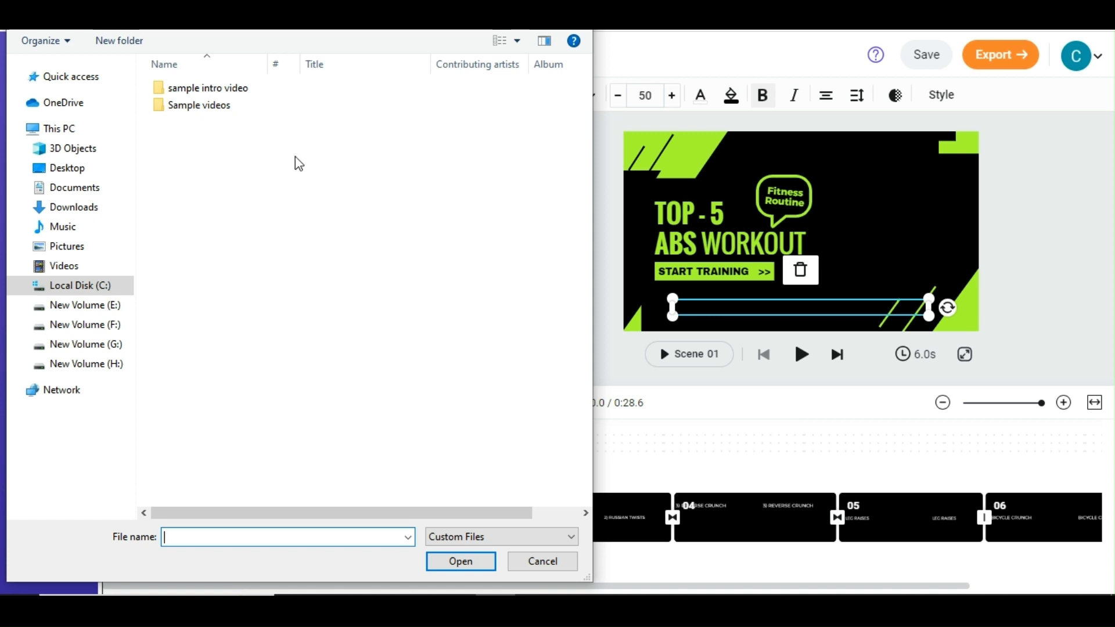
key(Escape)
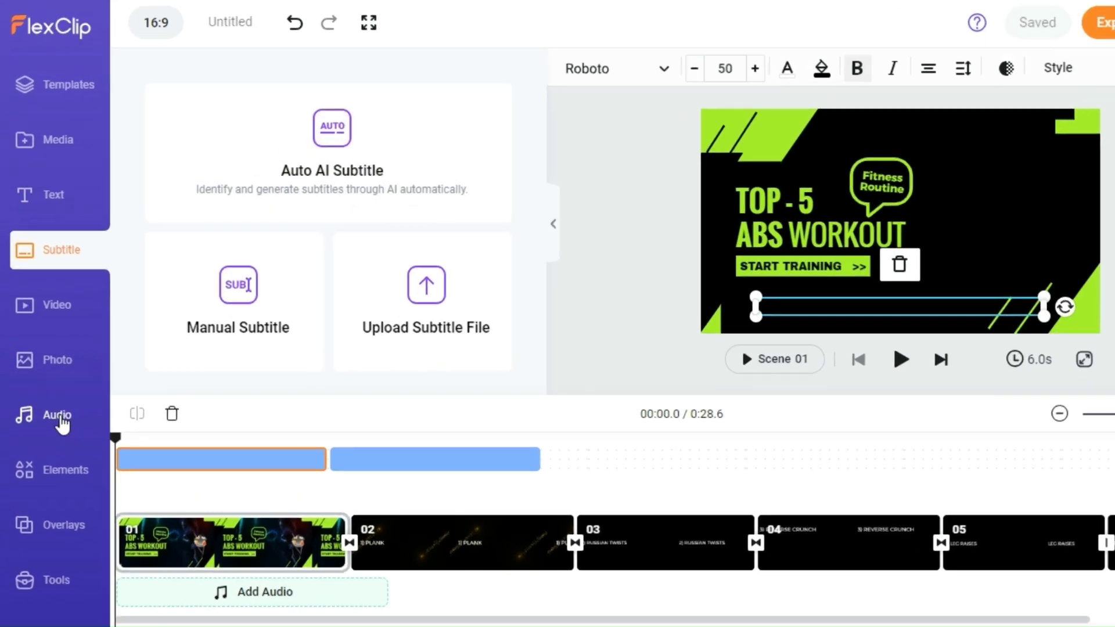
Search the audio library for "Motivational music" and add the Cinematic Uplifting Inspiring track to the video.
click(56, 412)
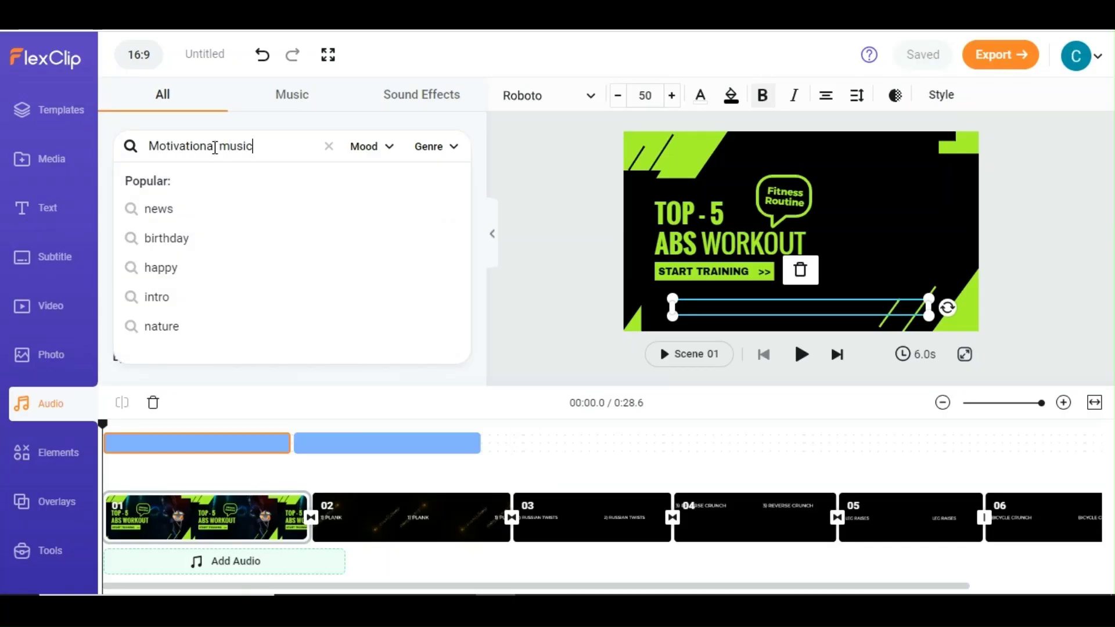
key(Return)
click(451, 216)
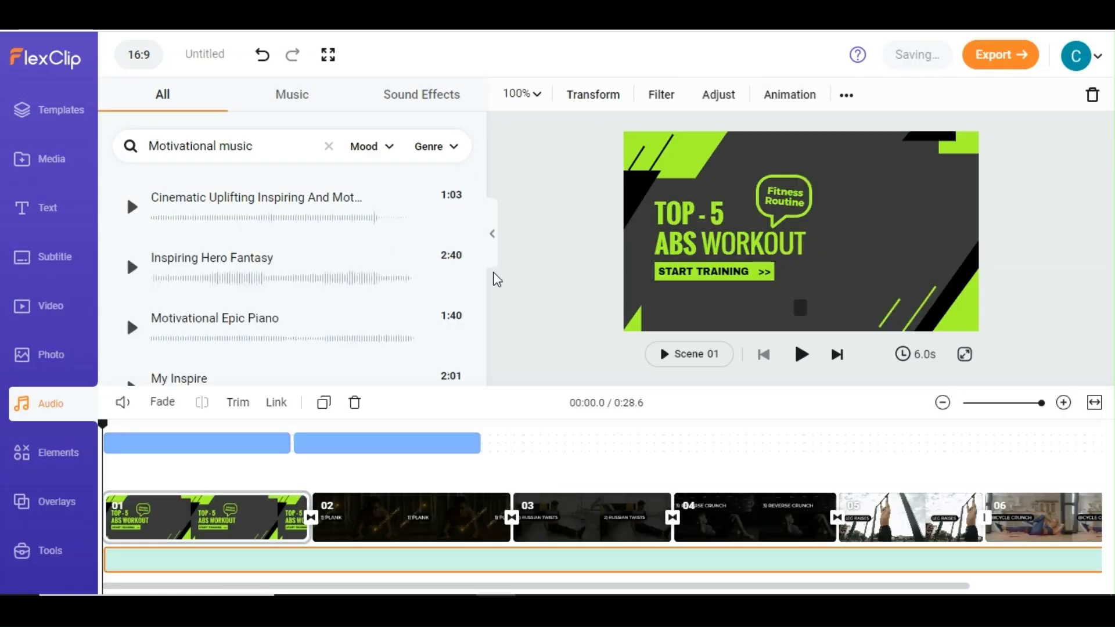
Examine scene 1's layers in its detailed timeline and fit the whole project in the main timeline.
click(241, 513)
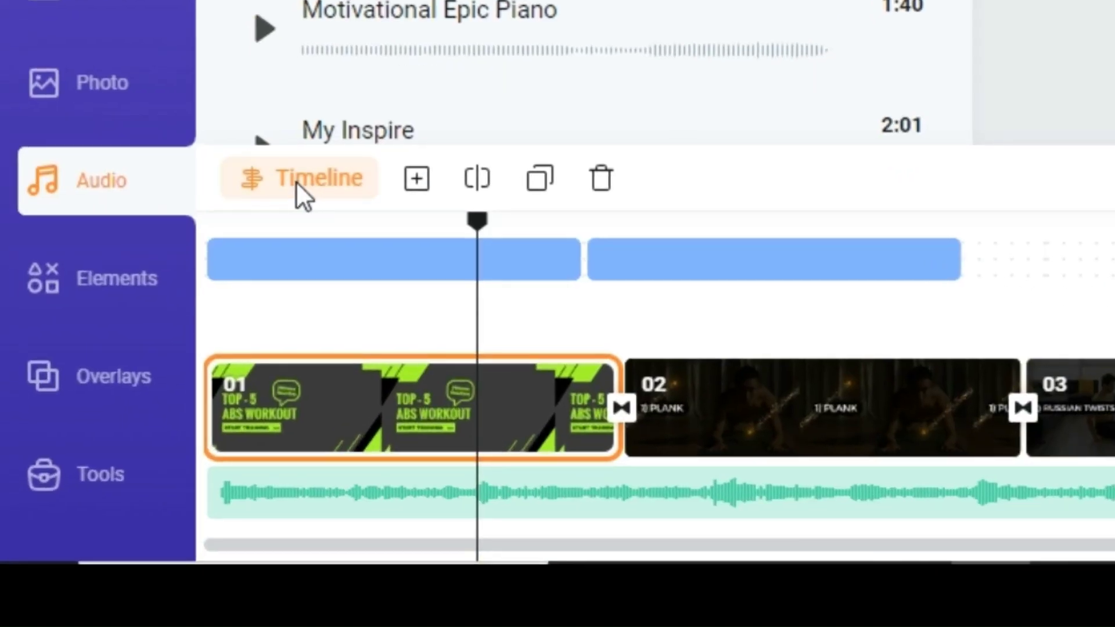
click(150, 406)
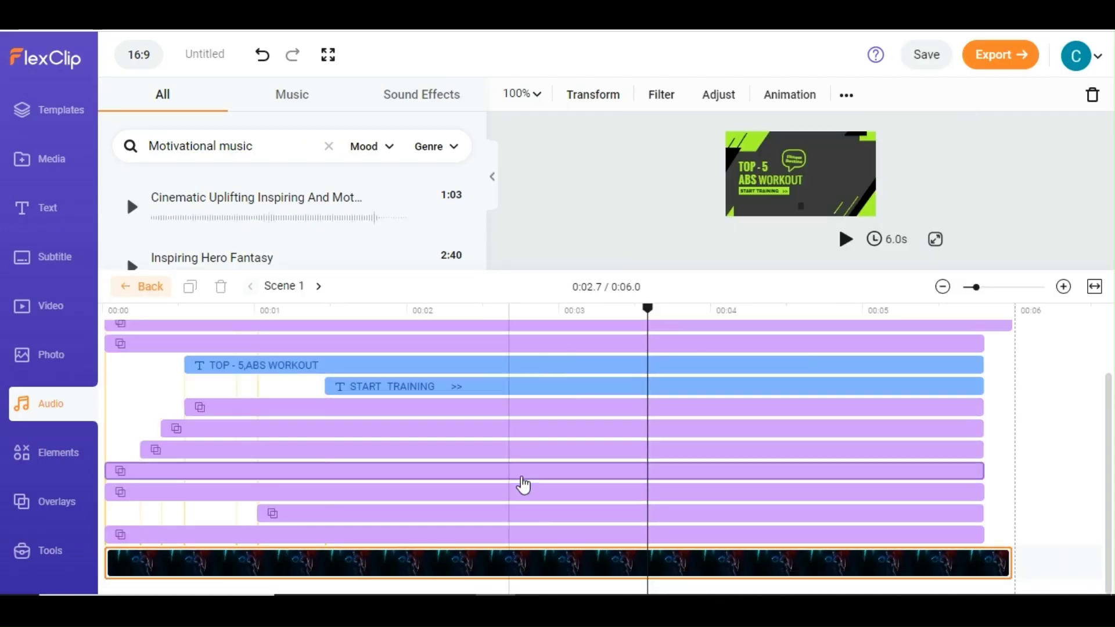
mouse_move(980, 431)
mouse_down()
mouse_move(927, 435)
mouse_move(980, 431)
mouse_up()
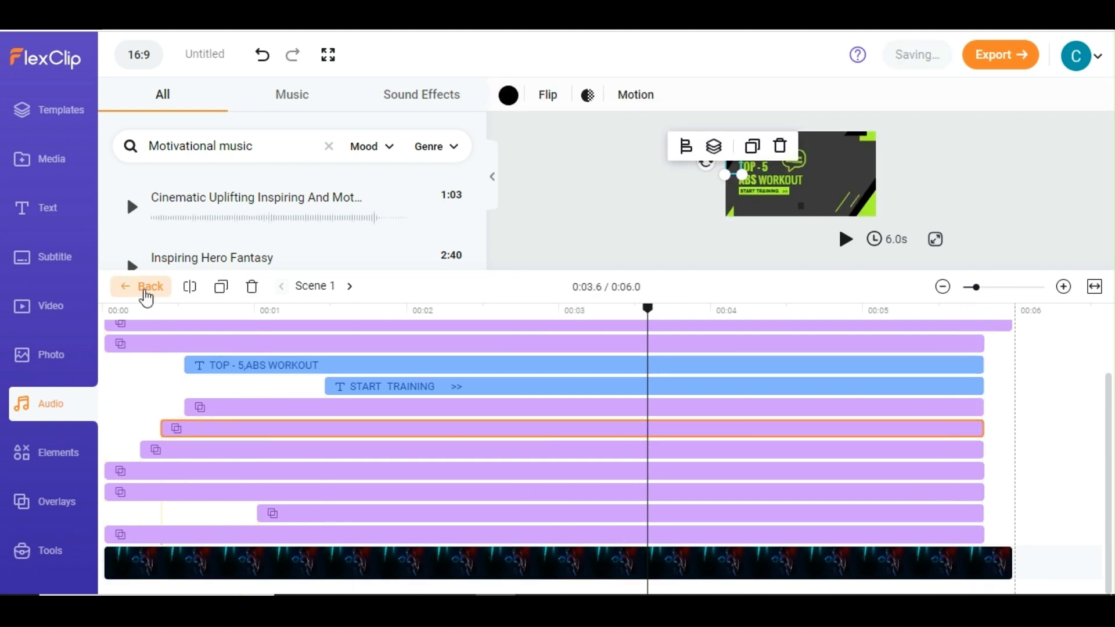
click(144, 290)
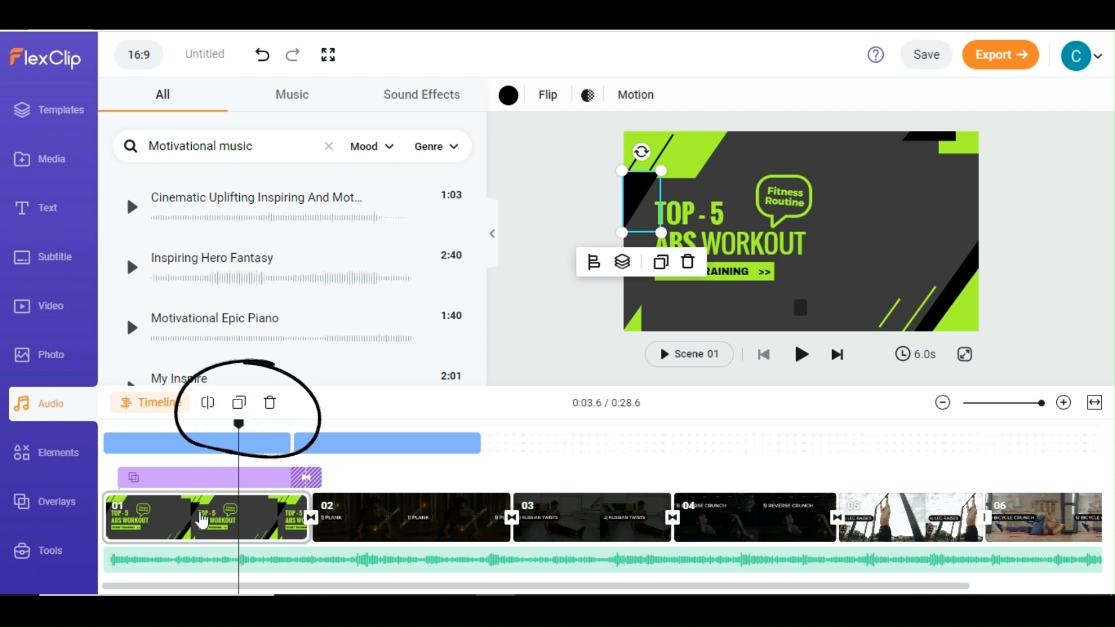
click(271, 408)
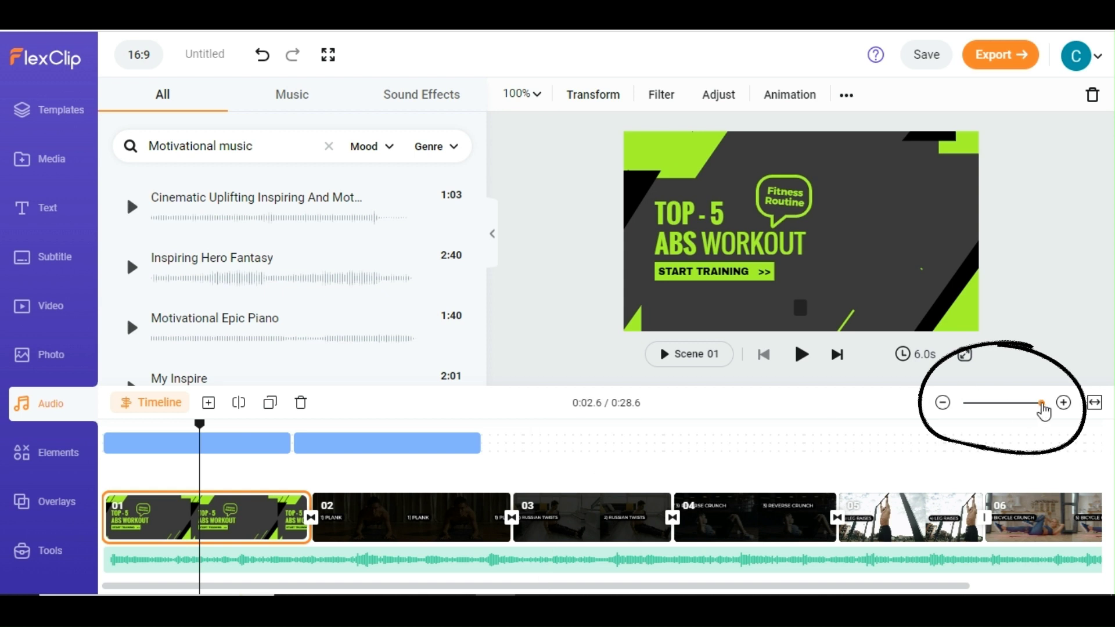
drag(1041, 403, 1015, 403)
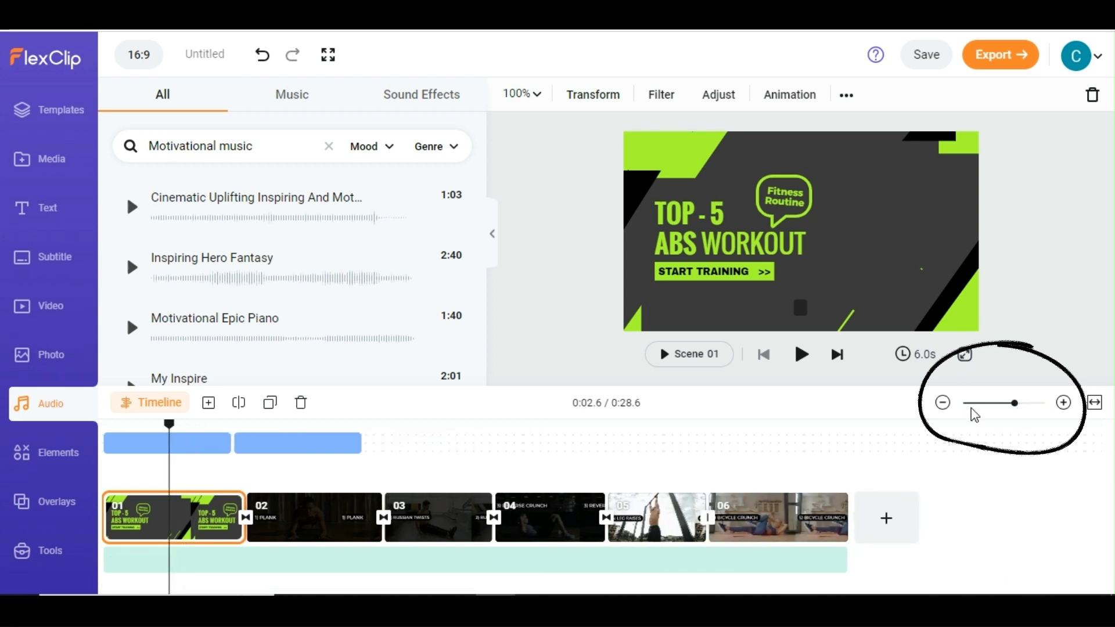
drag(1015, 403, 1021, 403)
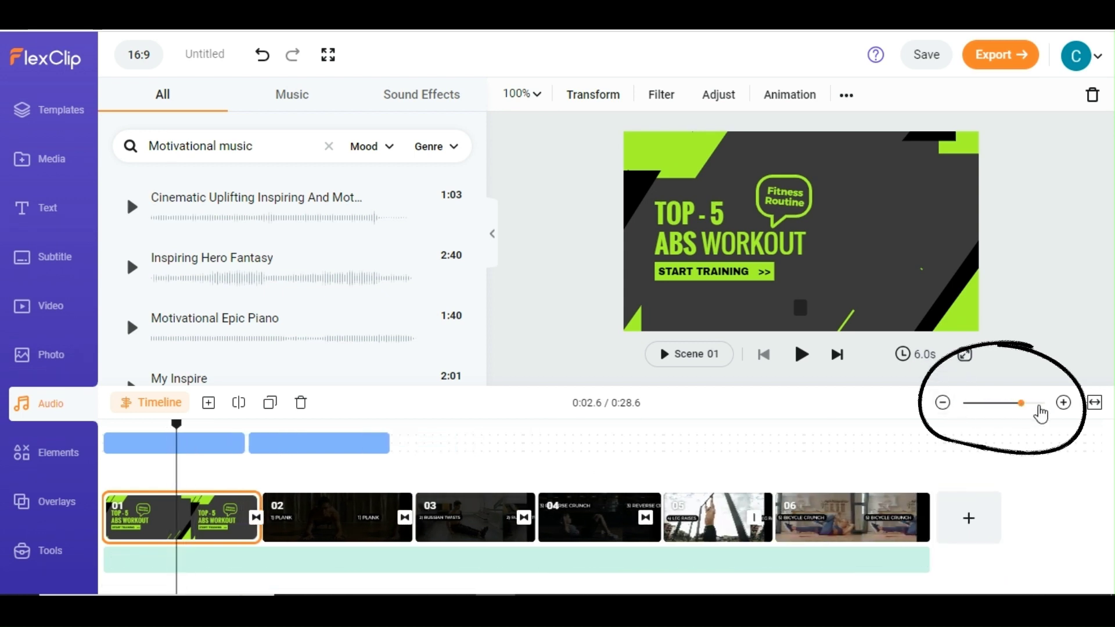
click(1093, 407)
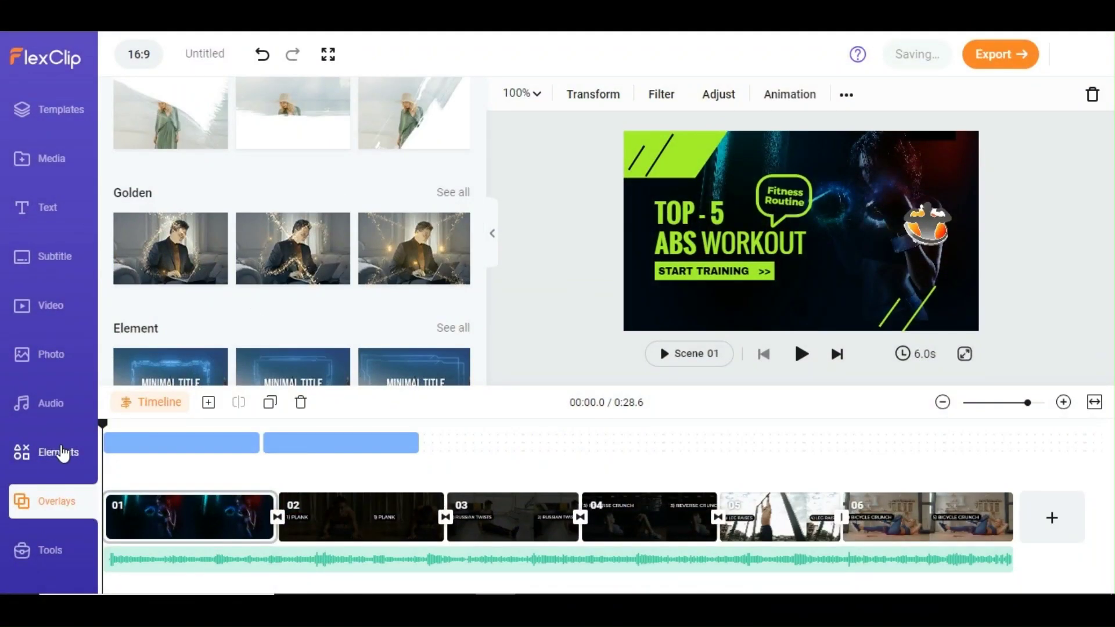
Search the elements for "Subscribe" and place the animated subscribe button with a pointing hand in scene 1's lower-right area.
click(58, 451)
click(229, 105)
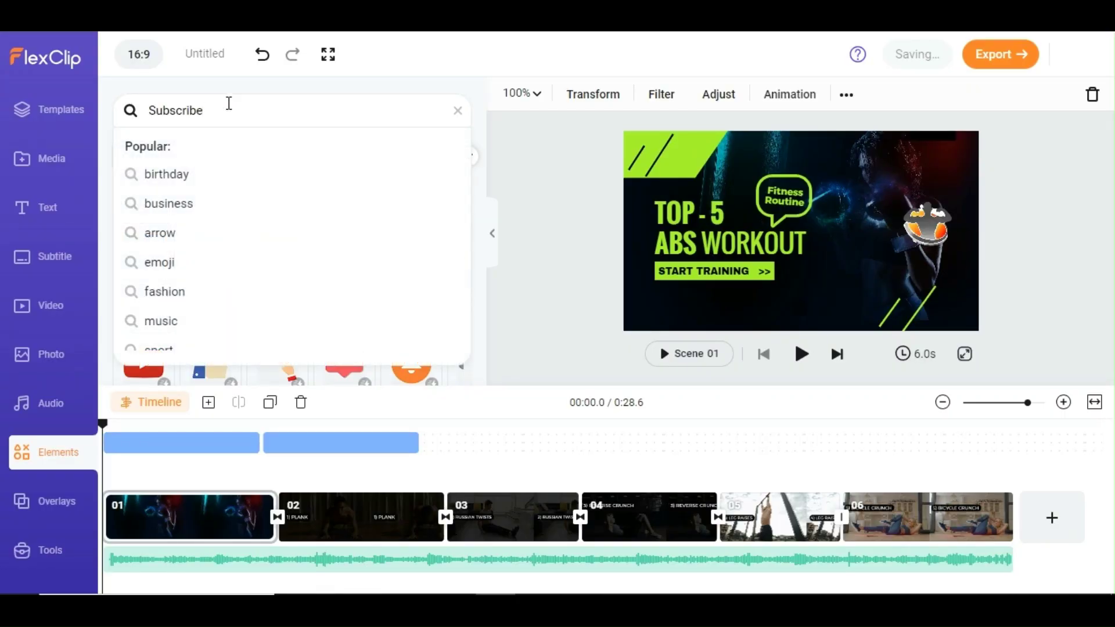
text(Subscribe)
key(Return)
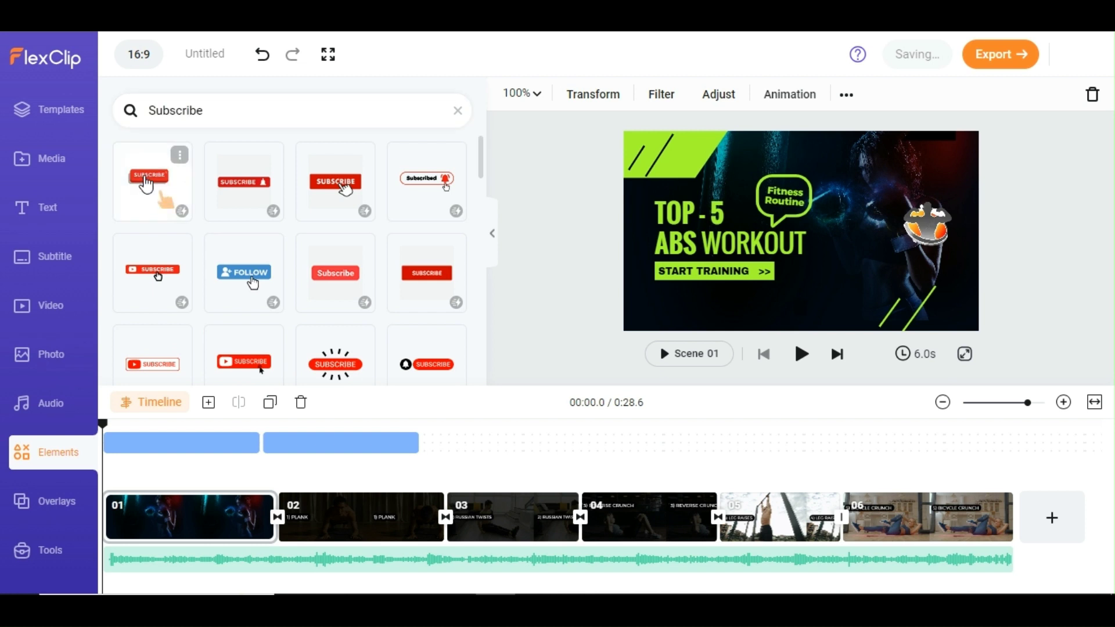
drag(152, 180, 939, 283)
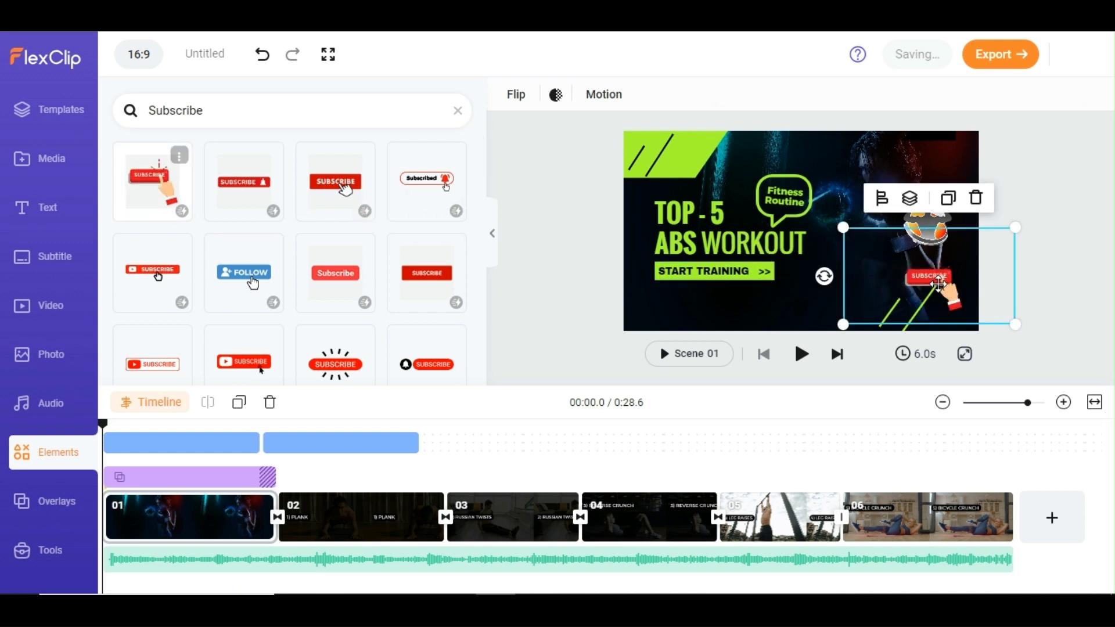
Lower the subscribe button's opacity to about 63% and shift it slightly to the left within scene 1.
click(555, 95)
drag(654, 160, 622, 166)
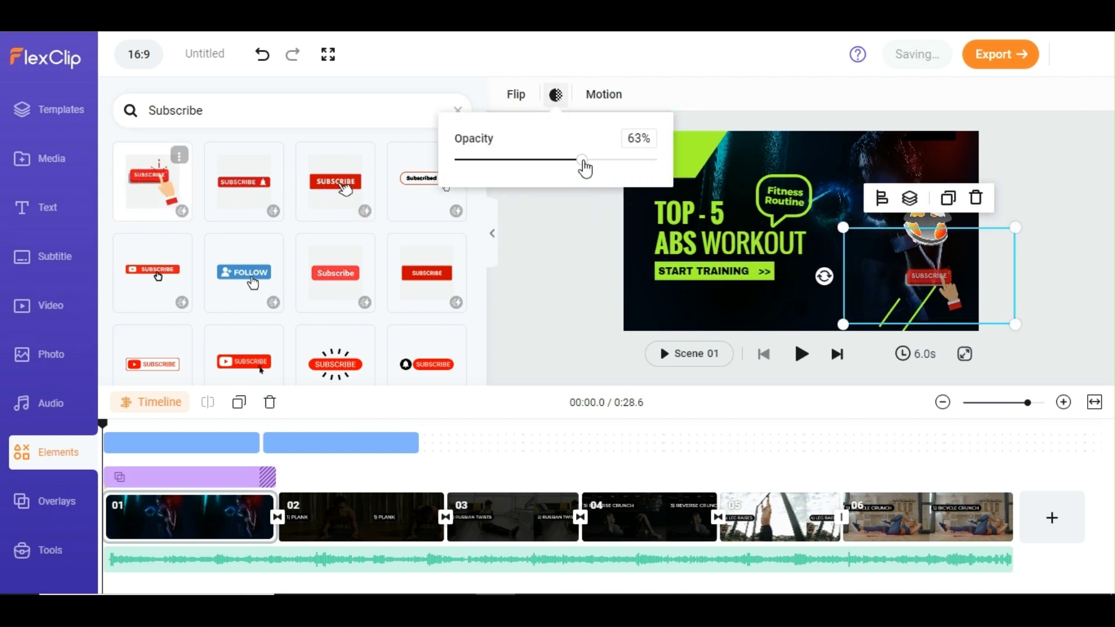
click(1055, 288)
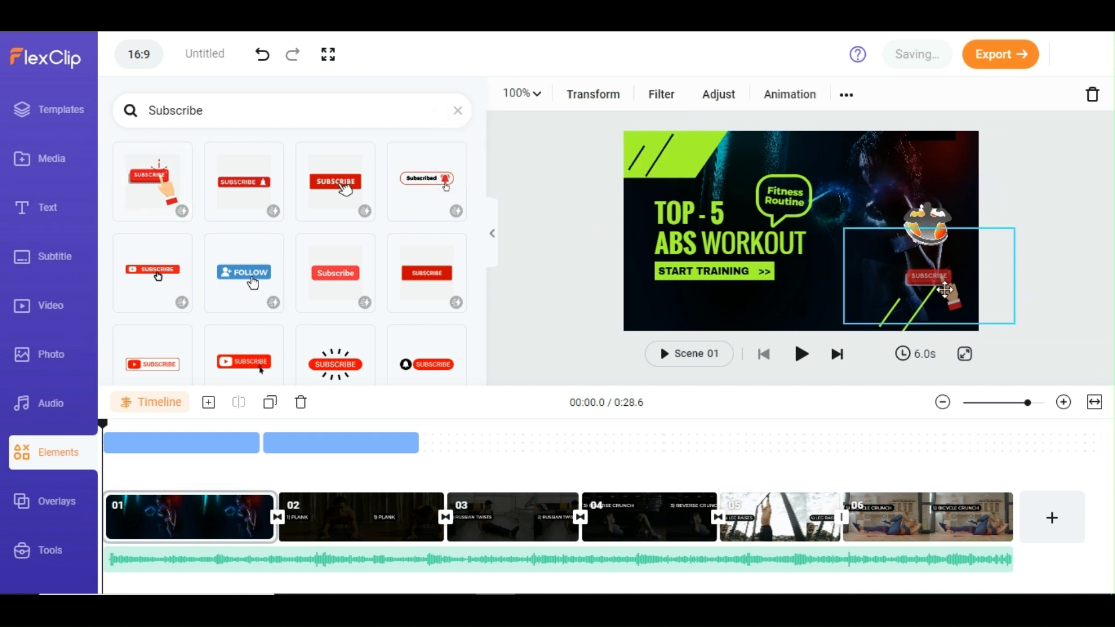
drag(943, 289, 916, 289)
click(1062, 301)
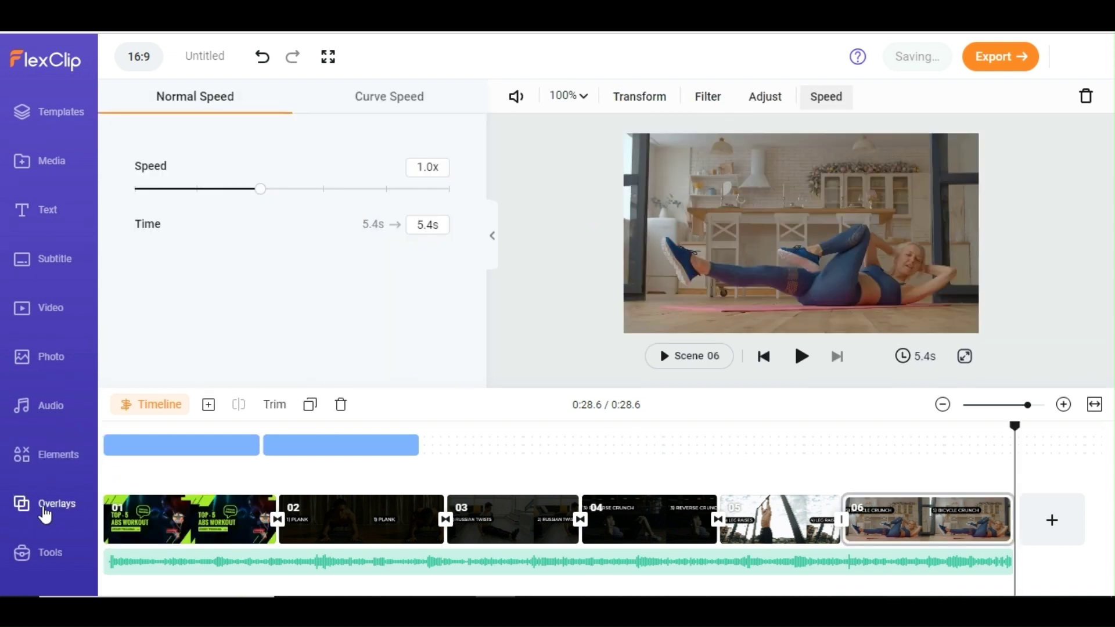
Add scene 7 with the "Thanks for watching!" page of the Fitness Youtube Intro And Outro template and preview it.
click(58, 465)
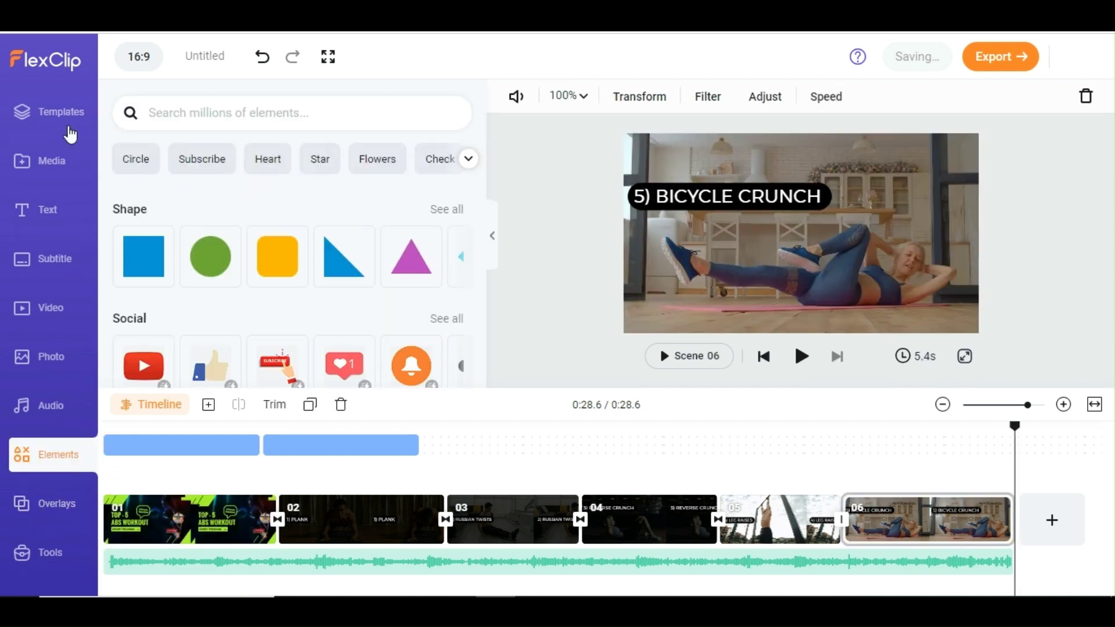
click(168, 440)
click(51, 117)
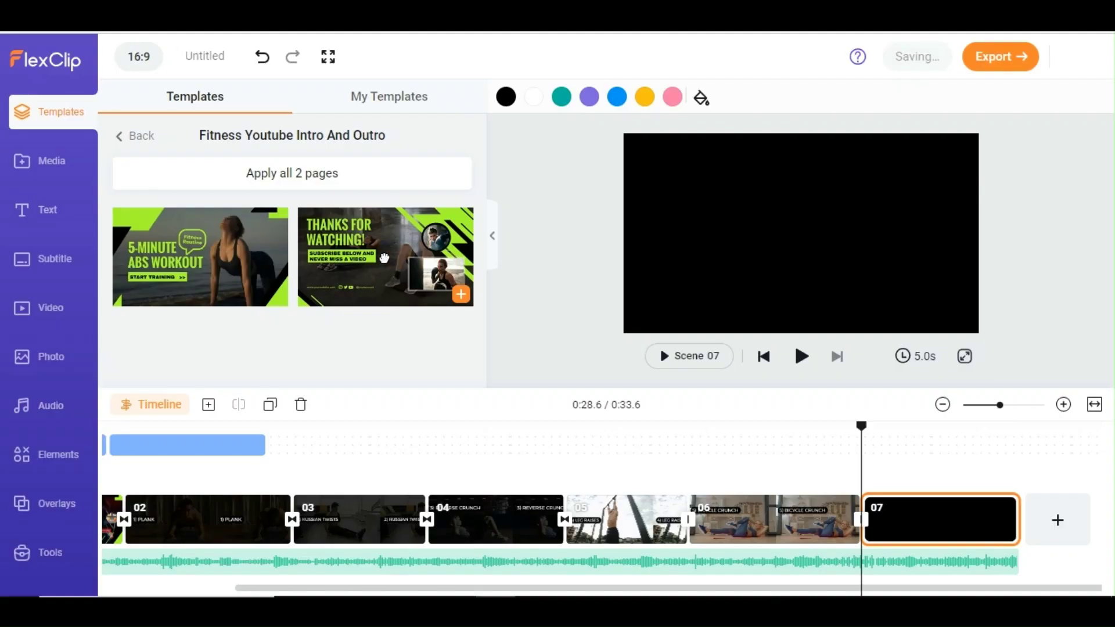
click(384, 258)
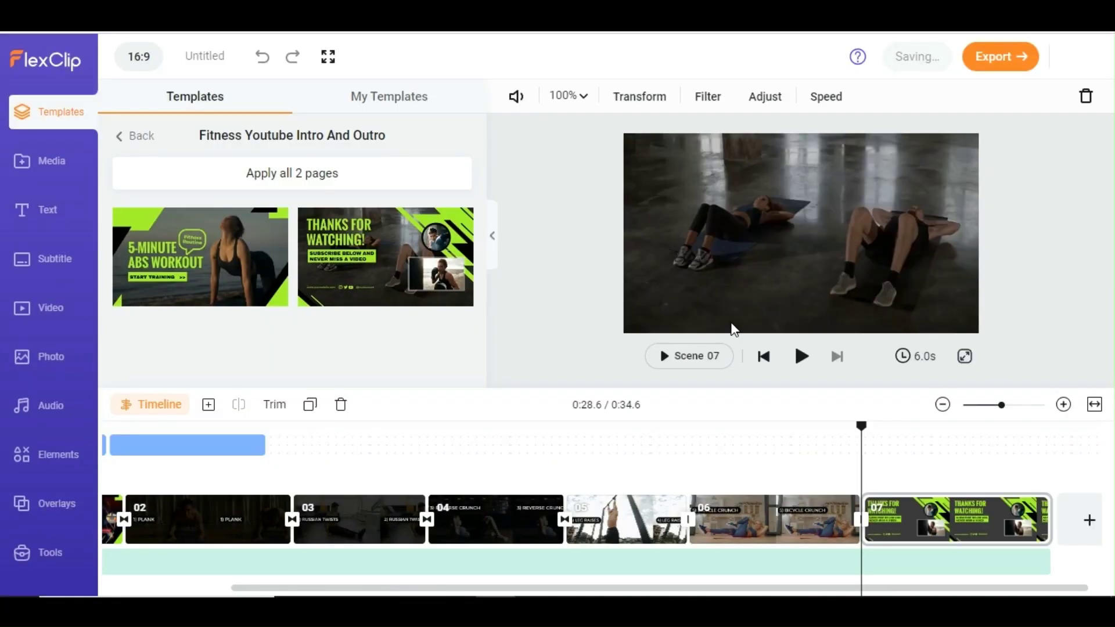
click(801, 356)
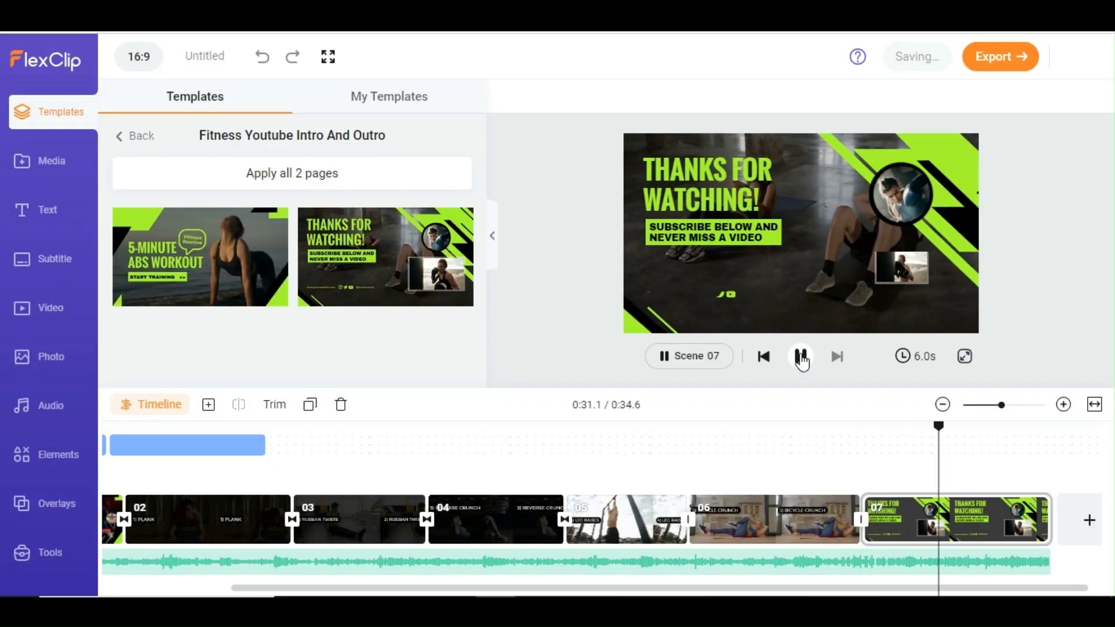
click(801, 356)
Look through the filter, adjustment, transform and normal speed options of scene 7's background clip.
click(707, 96)
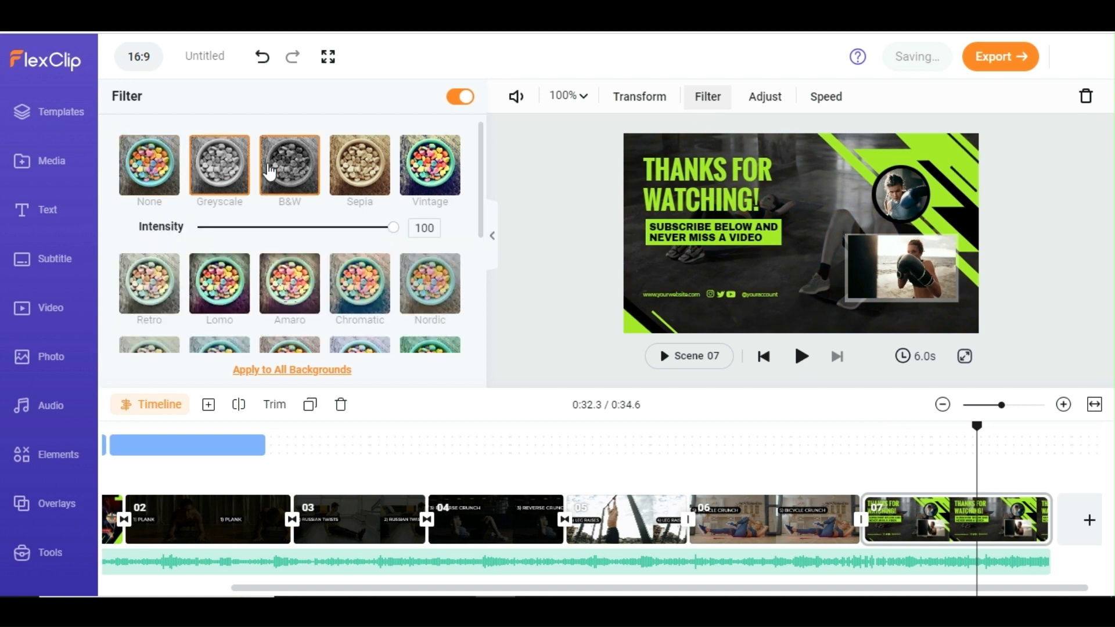
click(764, 98)
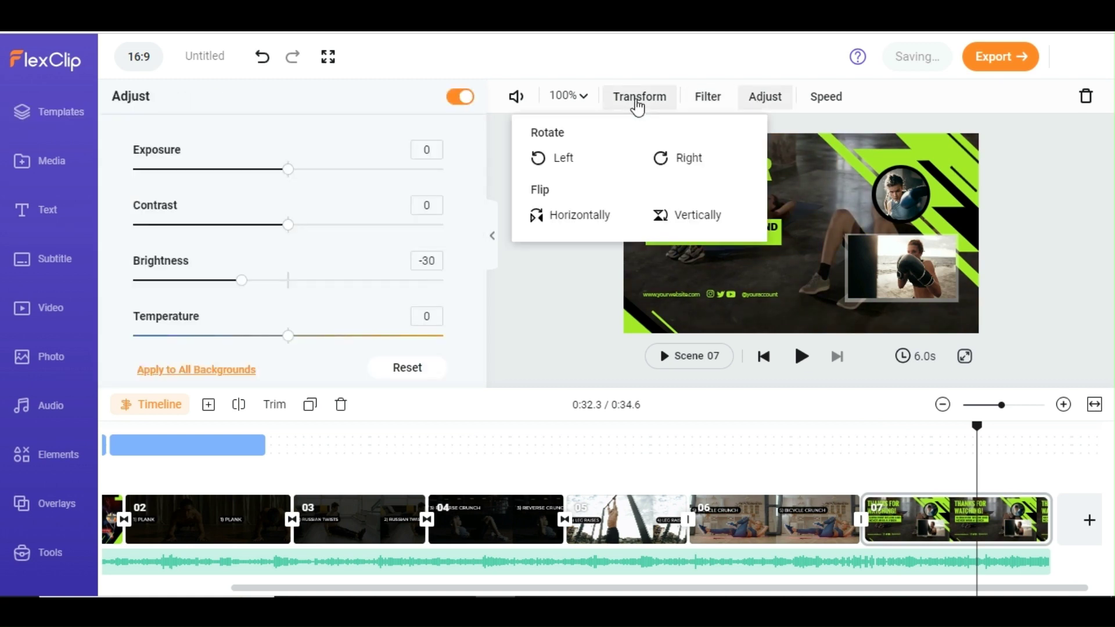
click(825, 97)
drag(243, 189, 259, 189)
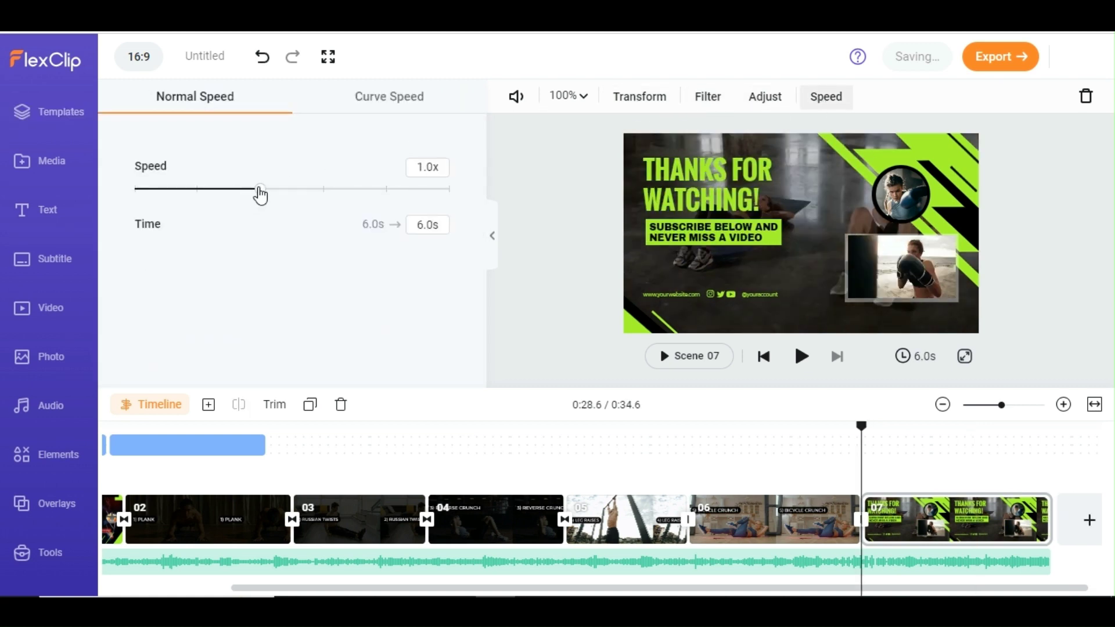
Try the Montage speed curve on scene 7's background clip and apply the Hero Time curve instead.
click(367, 107)
click(297, 181)
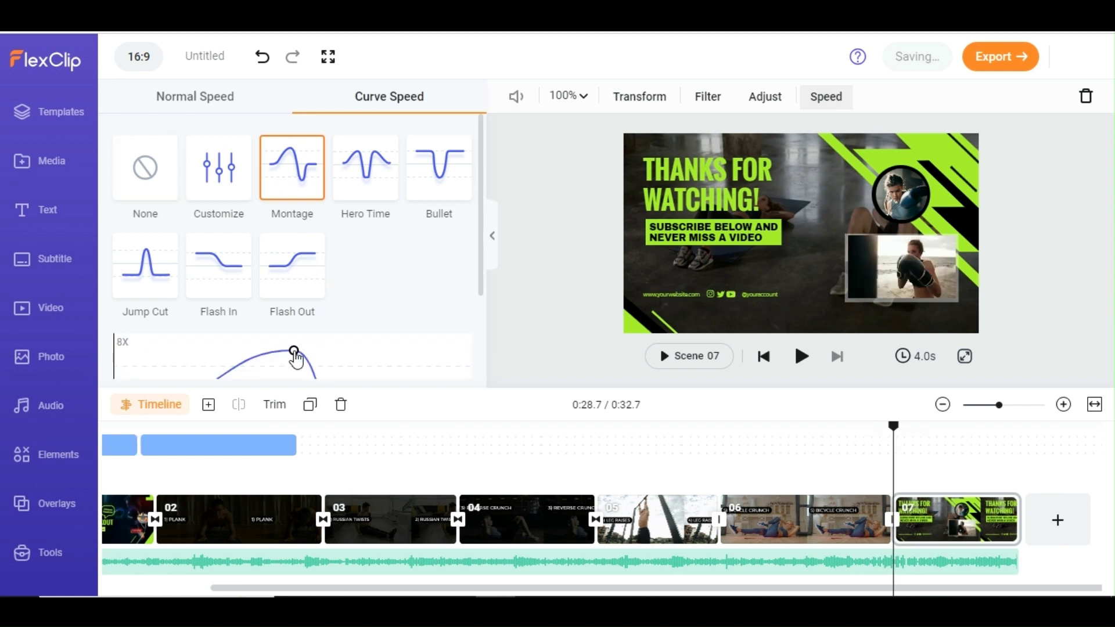
click(366, 168)
Open Text to Speech for scene 7's closing text with English (United States) as the language.
click(716, 193)
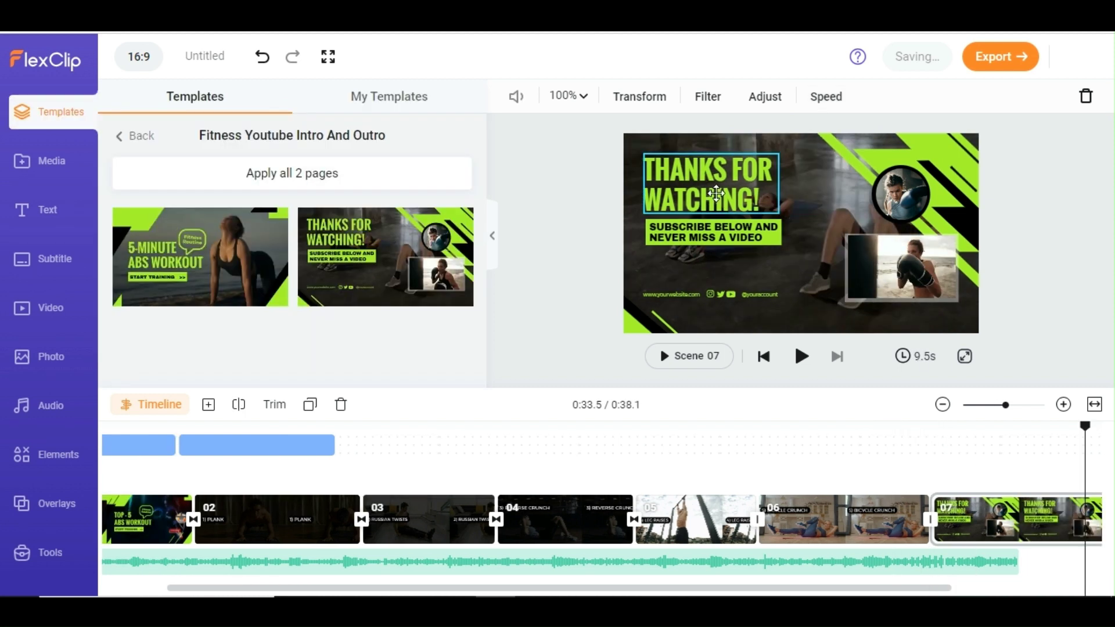
click(717, 194)
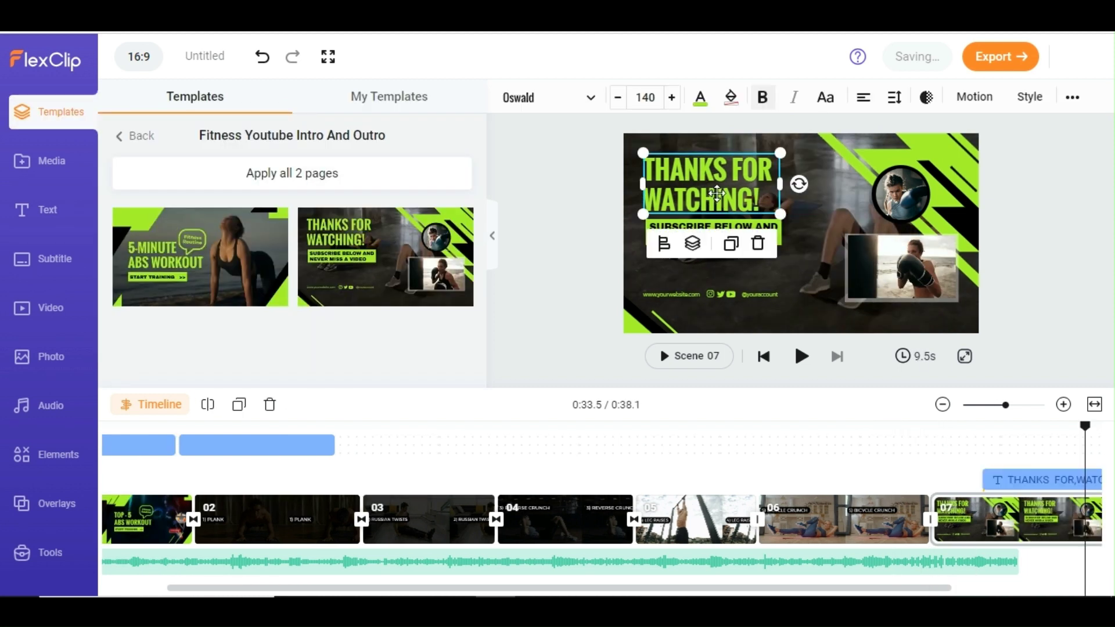
click(1077, 102)
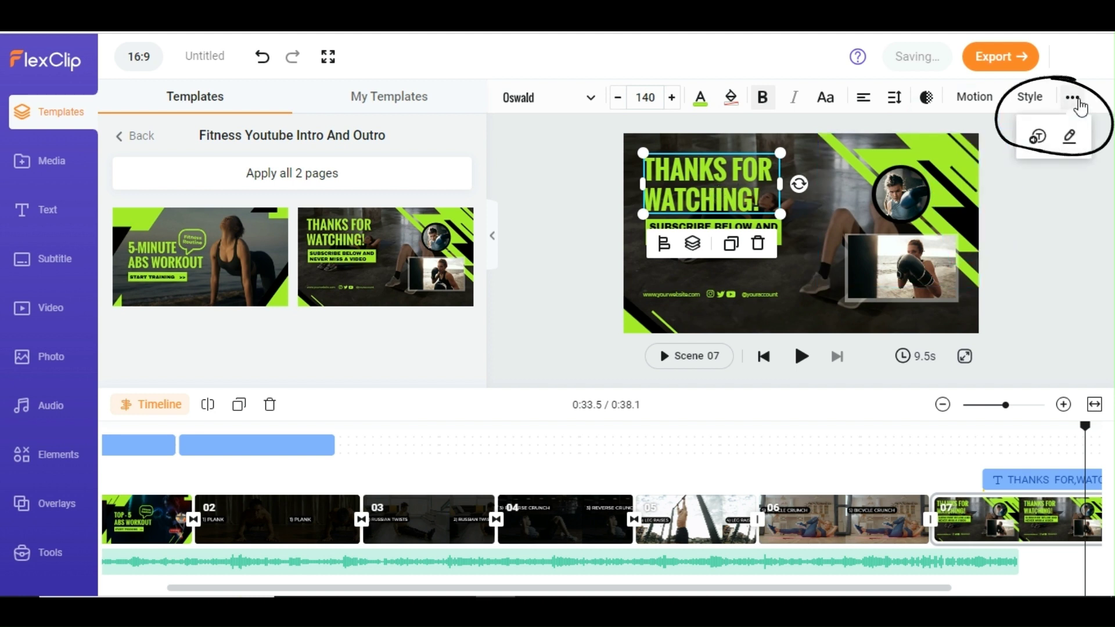
click(1039, 138)
click(443, 180)
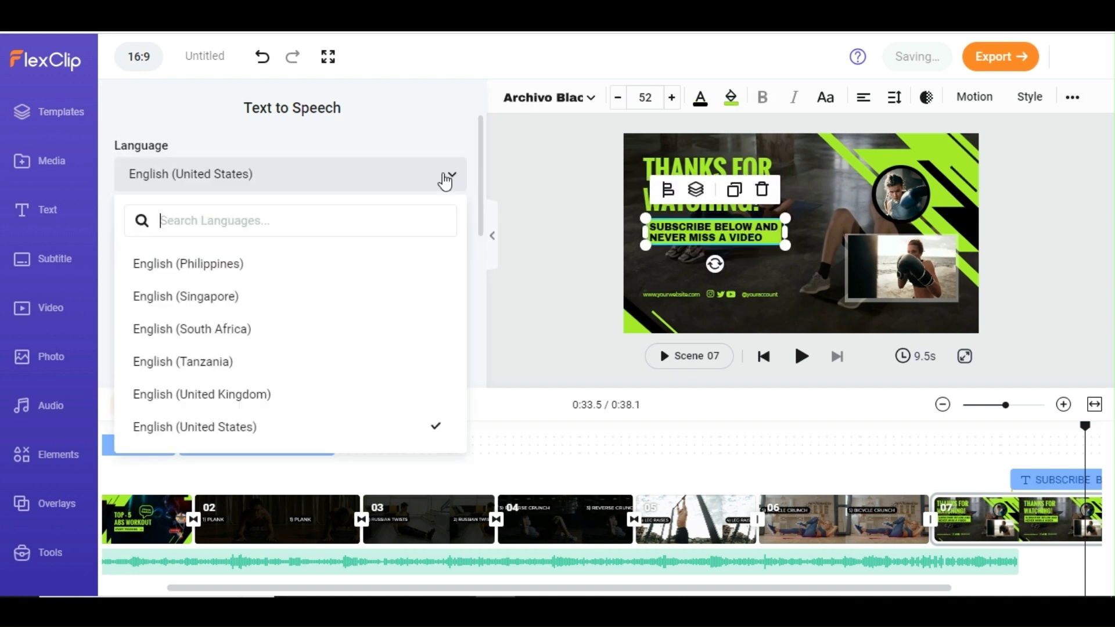
click(443, 179)
Generate speech for "SUBSCRIBE BELOW AND NEVER MISS A VIDEO" with the Guy voice in Newscast style.
scroll(286, 177, down, 2)
click(266, 162)
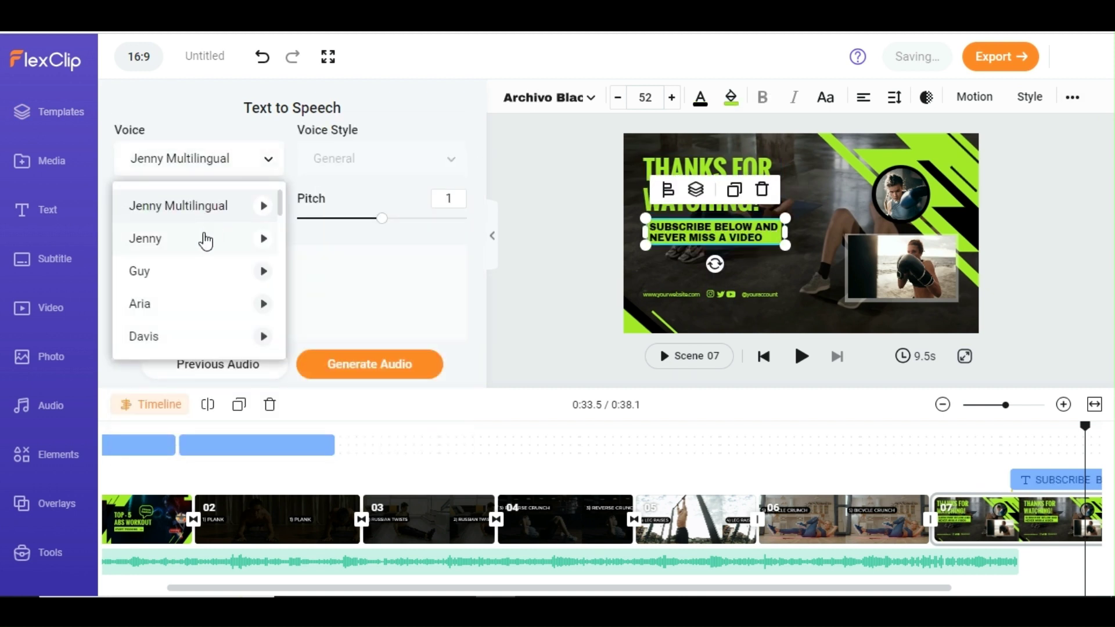
click(183, 273)
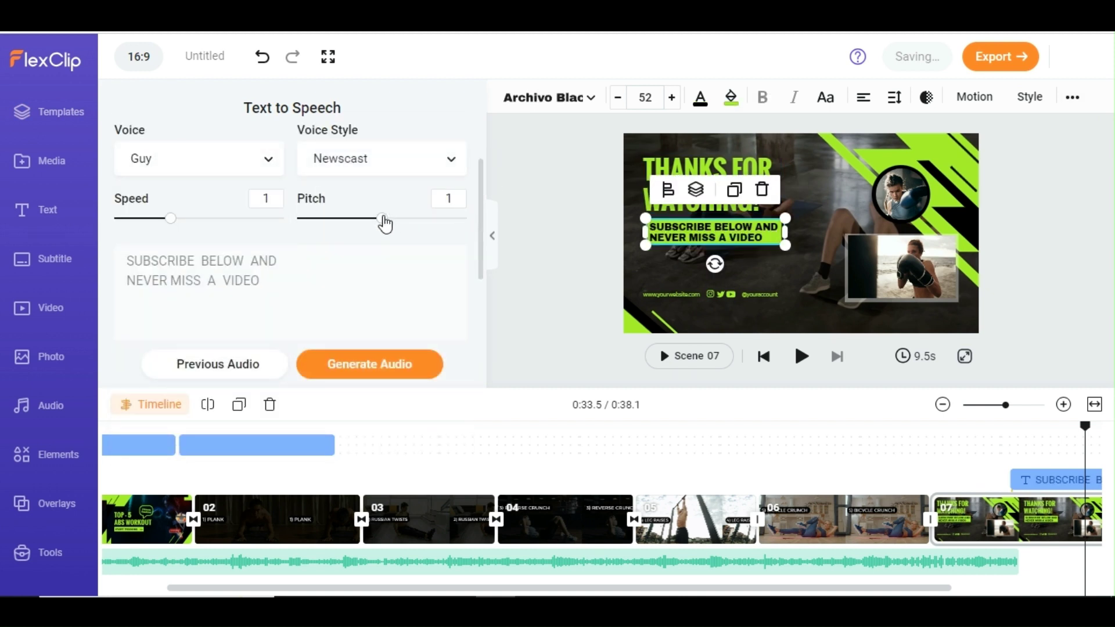
click(367, 366)
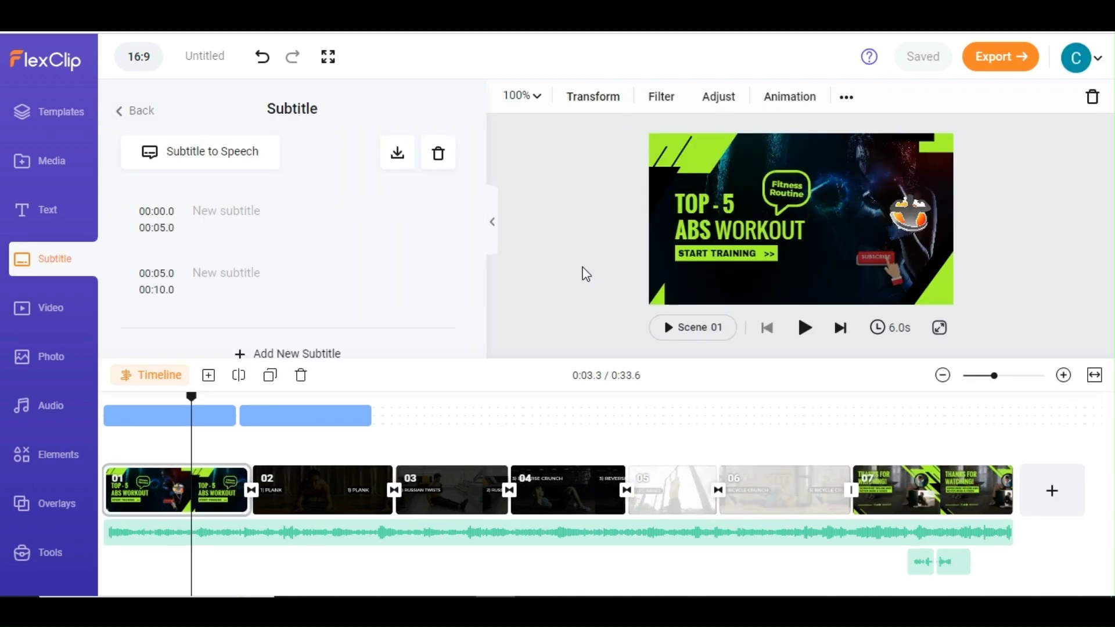
Export the finished project as a 1080p high-quality video.
click(1006, 60)
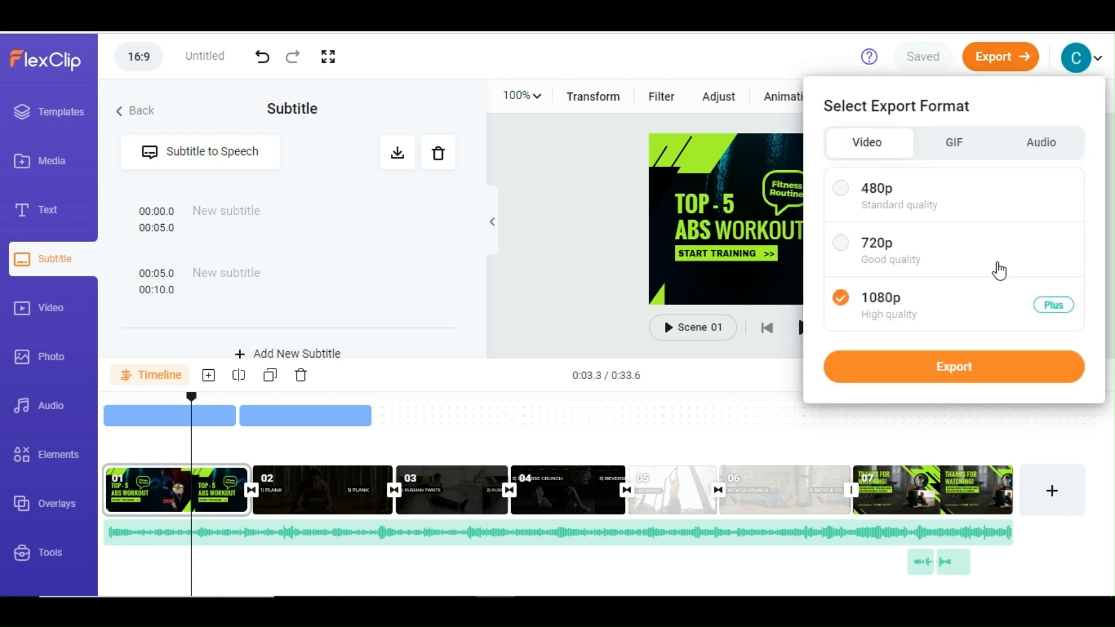
click(983, 377)
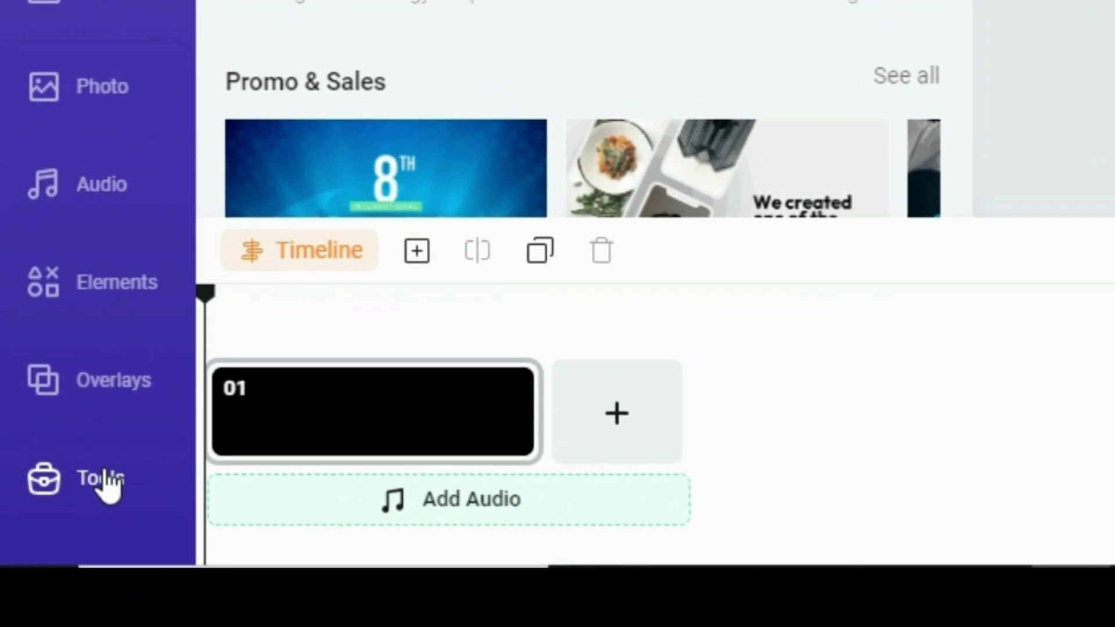
Generate a Short AI video script from the prompt "Give top 5 abs workout".
click(52, 554)
scroll(479, 253, down, 2)
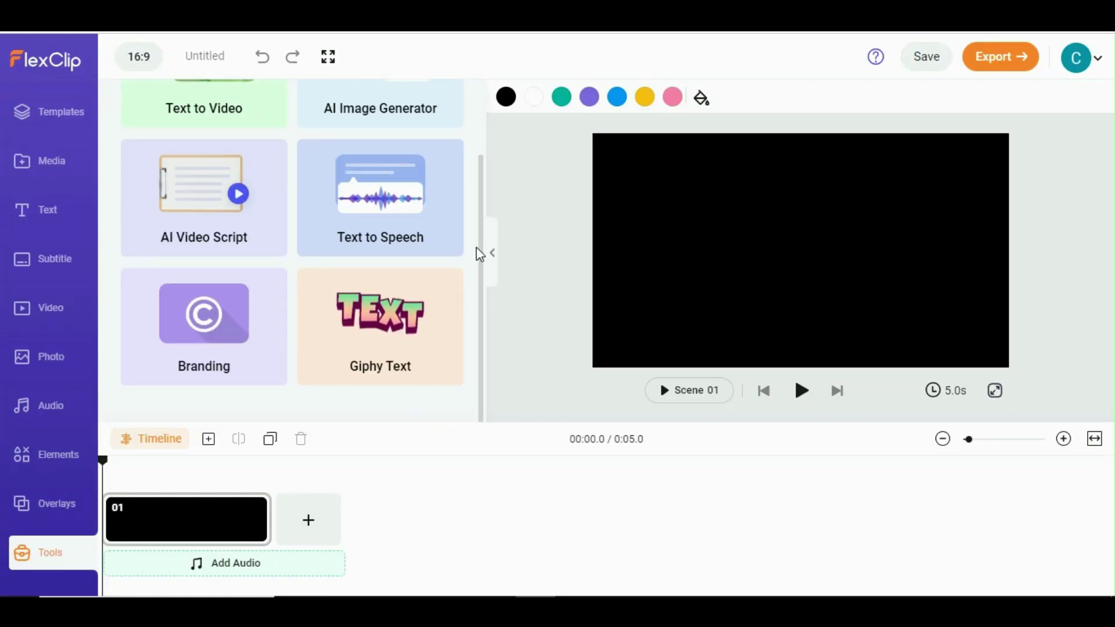
scroll(479, 253, up, 2)
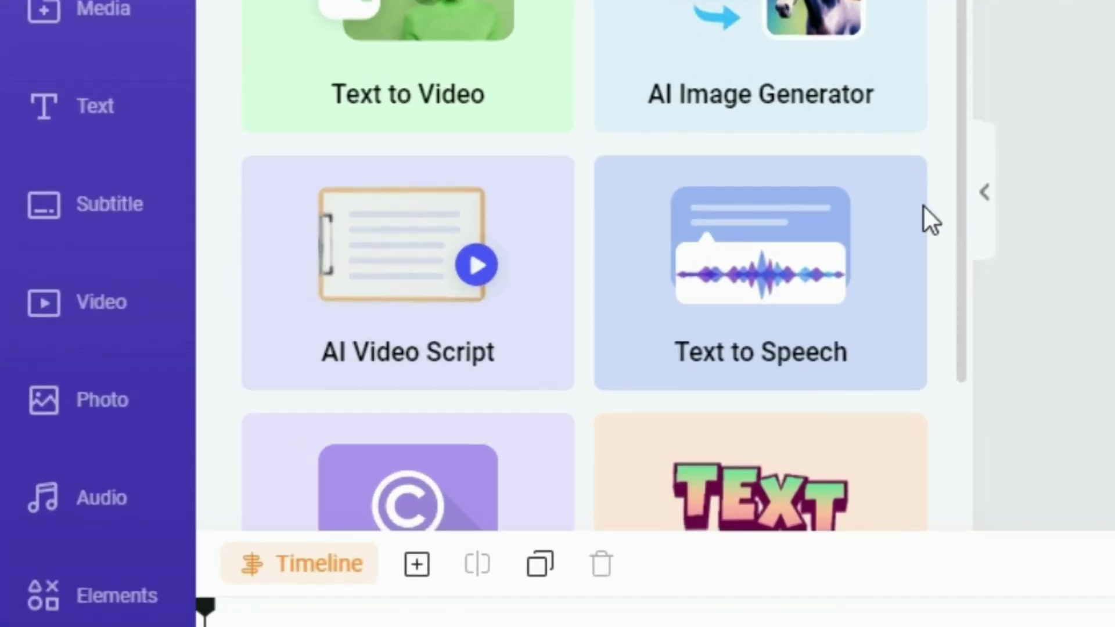
click(224, 288)
text(Give top 5 abs workout)
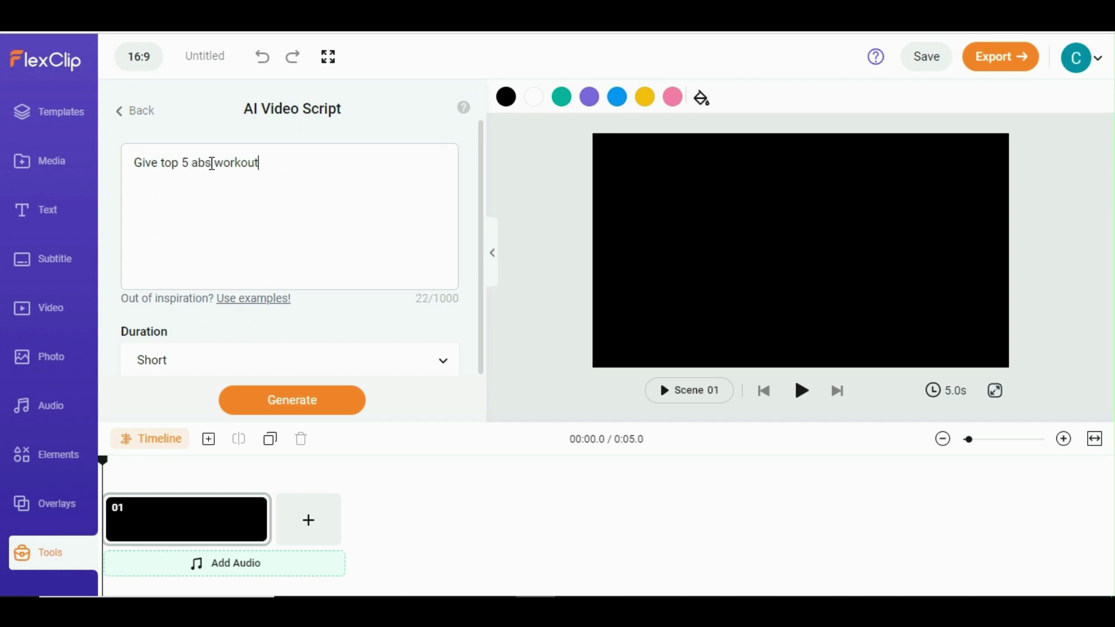
click(438, 360)
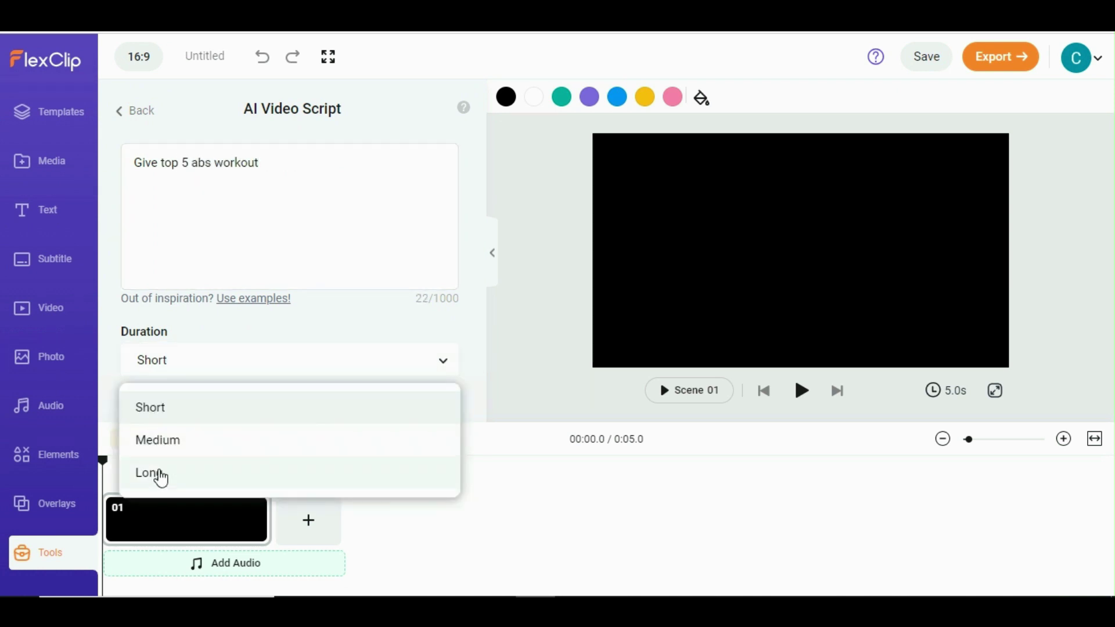
click(153, 408)
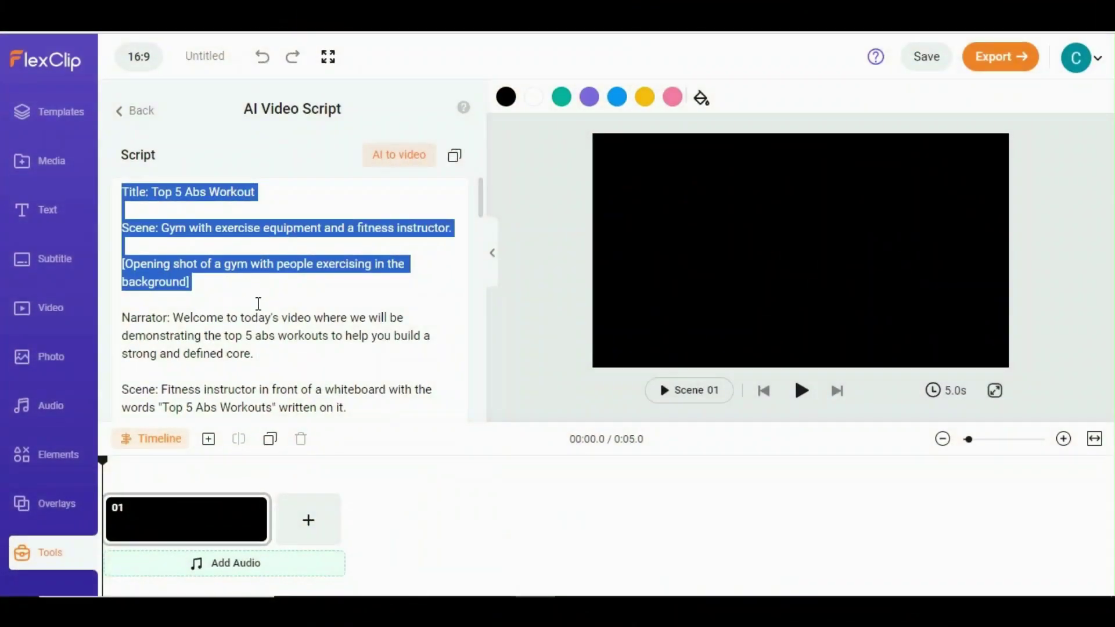
Copy the whole generated script and paste it into the Text to Video tool.
drag(256, 303, 441, 390)
click(134, 111)
click(135, 110)
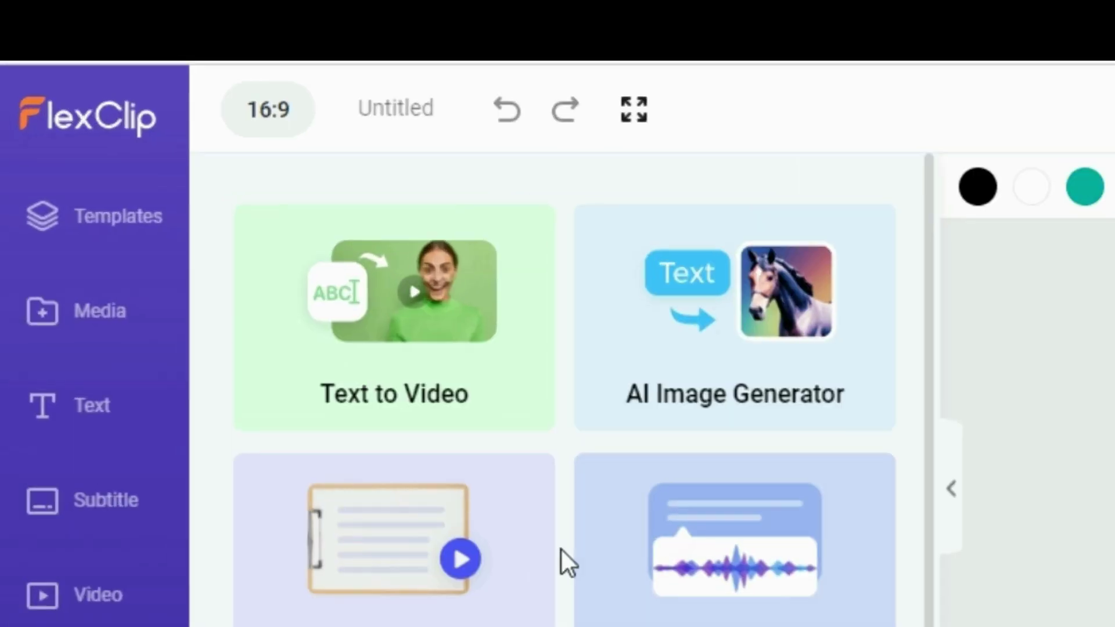
click(226, 174)
click(238, 170)
key(ctrl+v)
scroll(340, 205, up, 15)
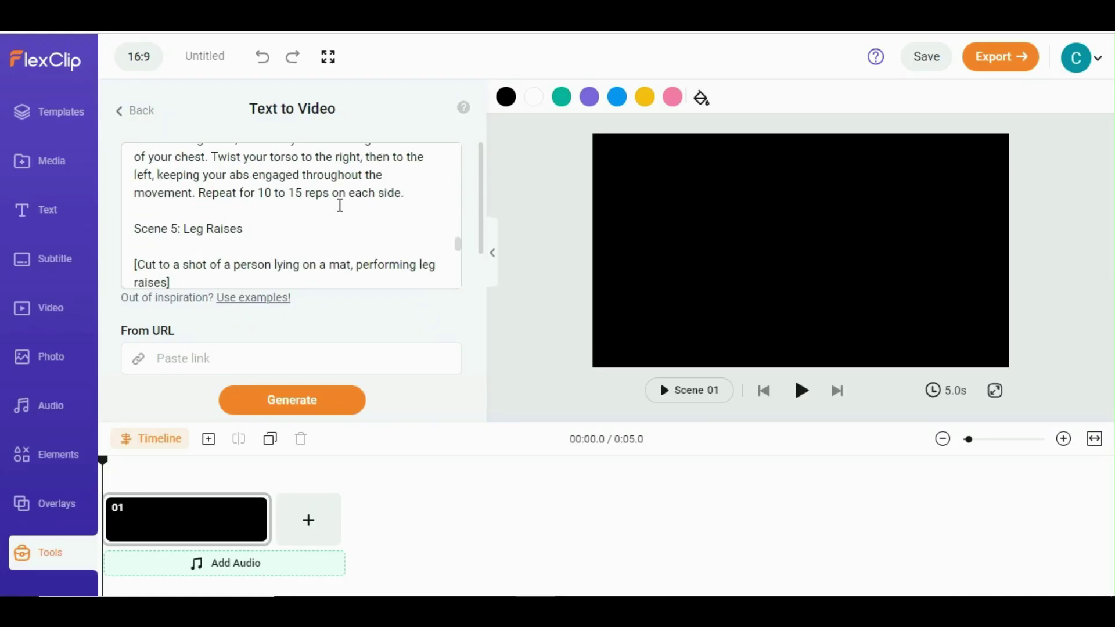
Generate a video from the pasted Top 5 Abs Workout script and play it back.
click(300, 356)
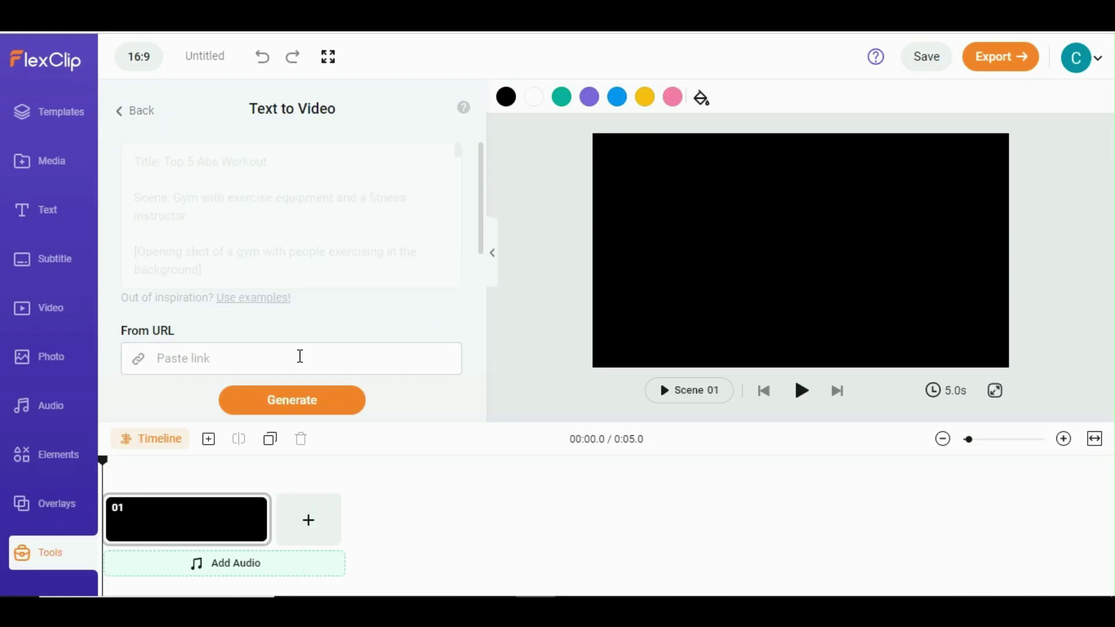
click(337, 236)
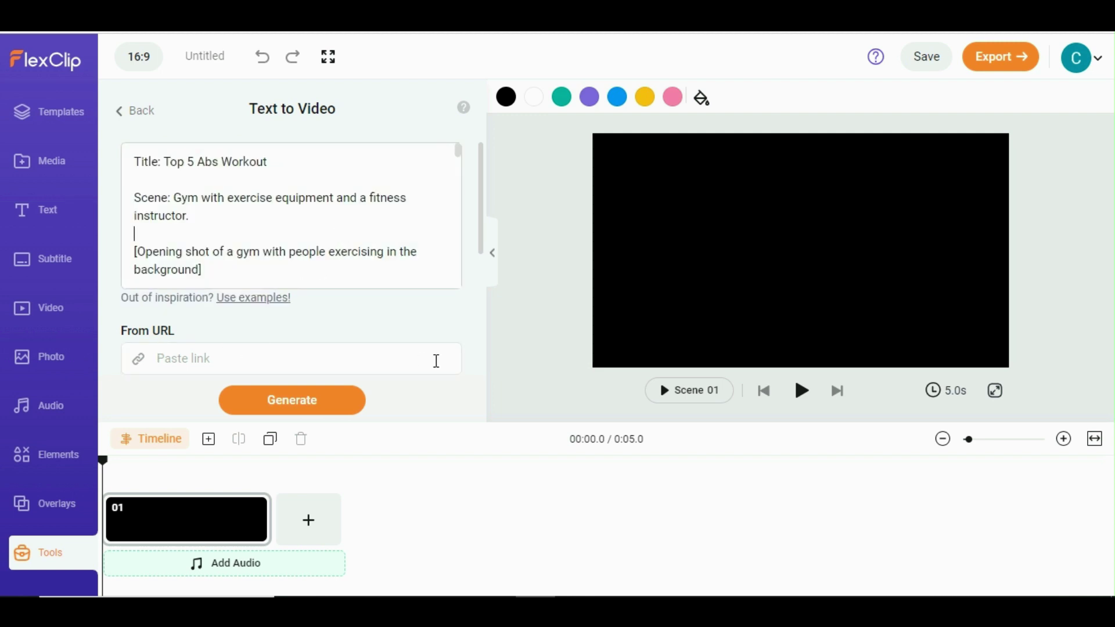
click(331, 406)
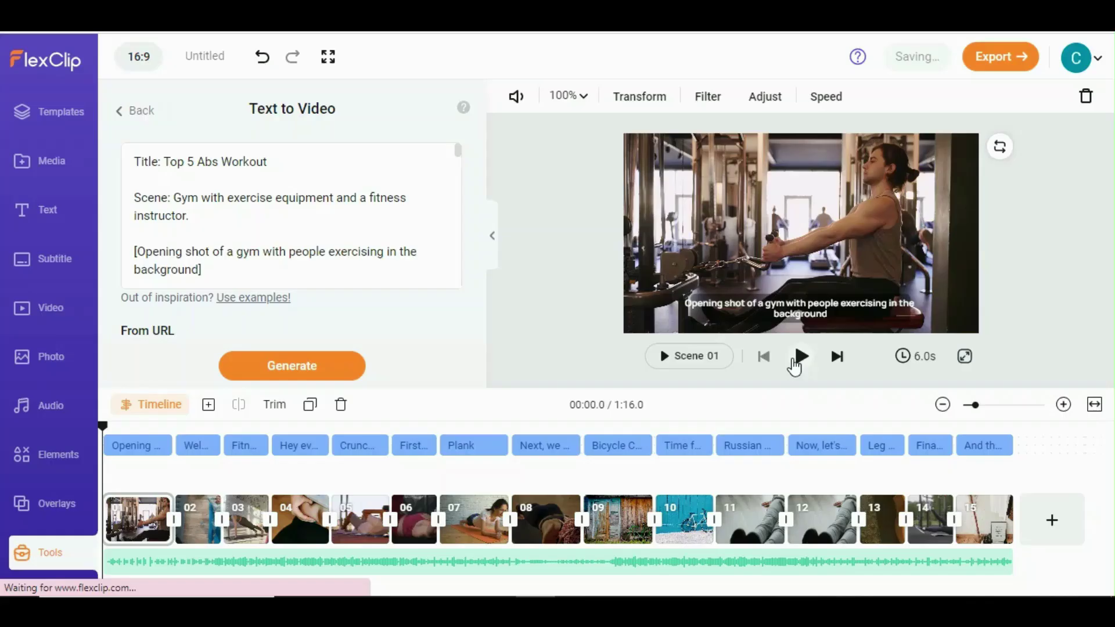
click(798, 360)
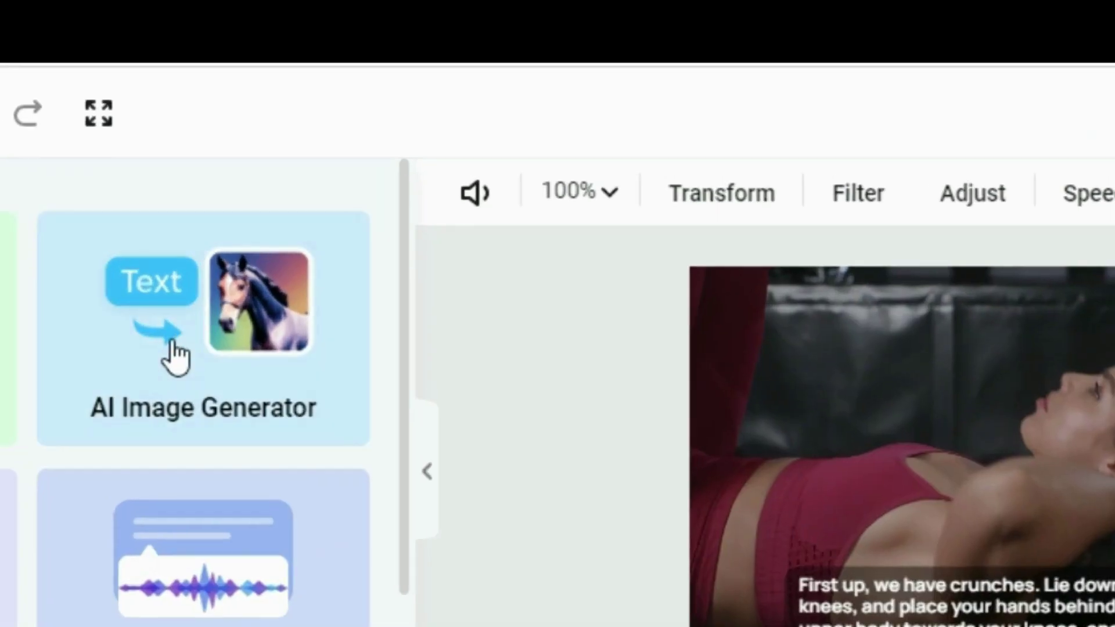
Generate AI images for "Plank workout" in Double Exposure style at 16:9 ratio, and regenerate them once.
click(173, 345)
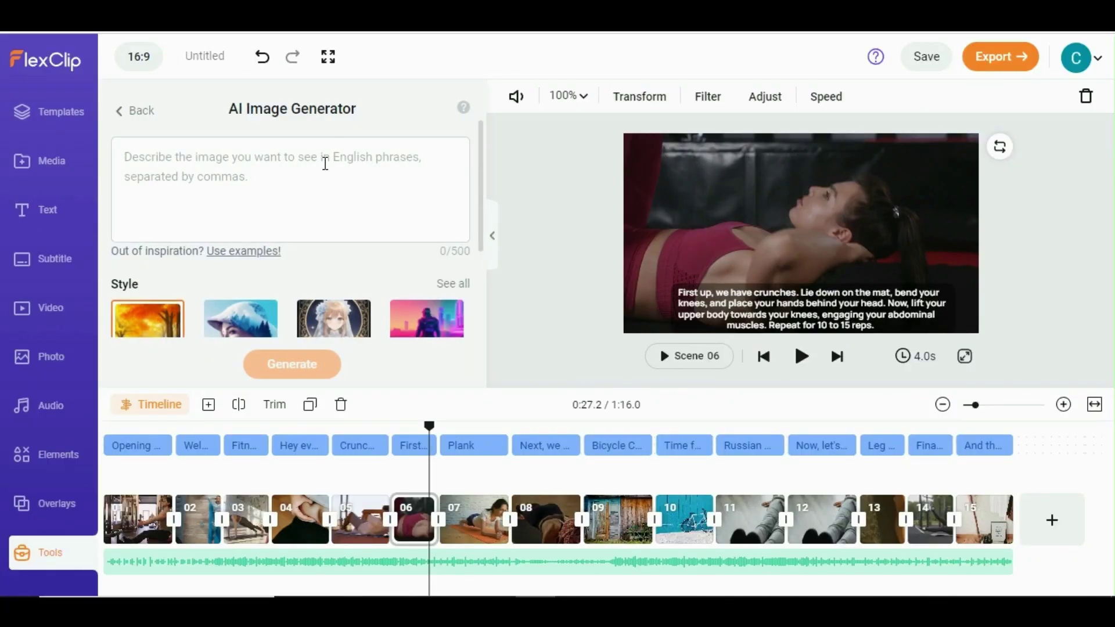
click(325, 163)
text(Plank workout)
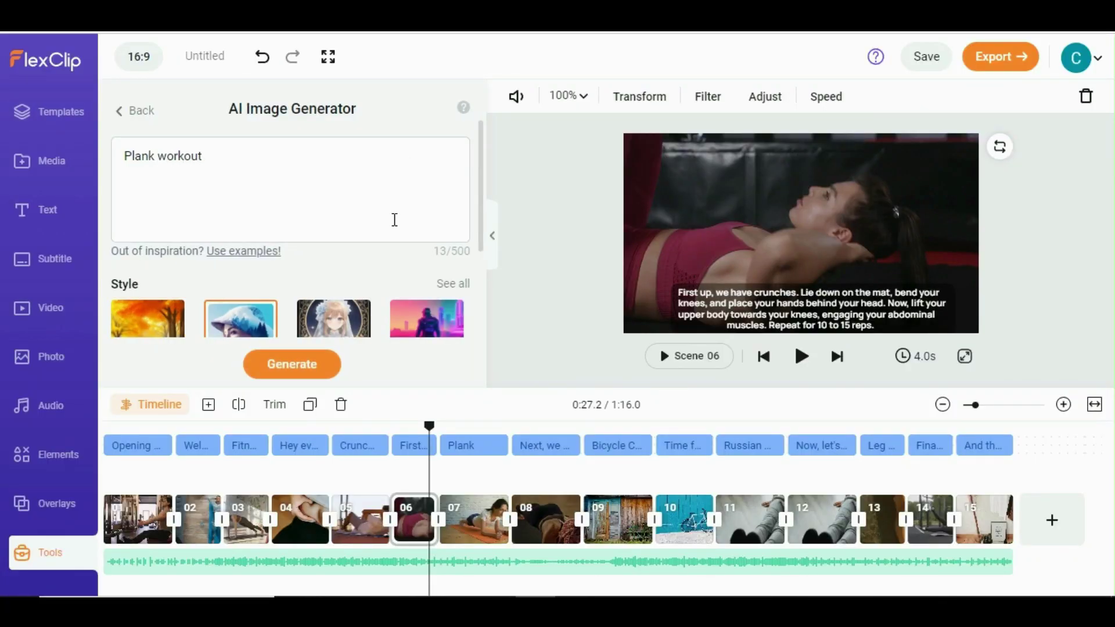
scroll(395, 219, down, 3)
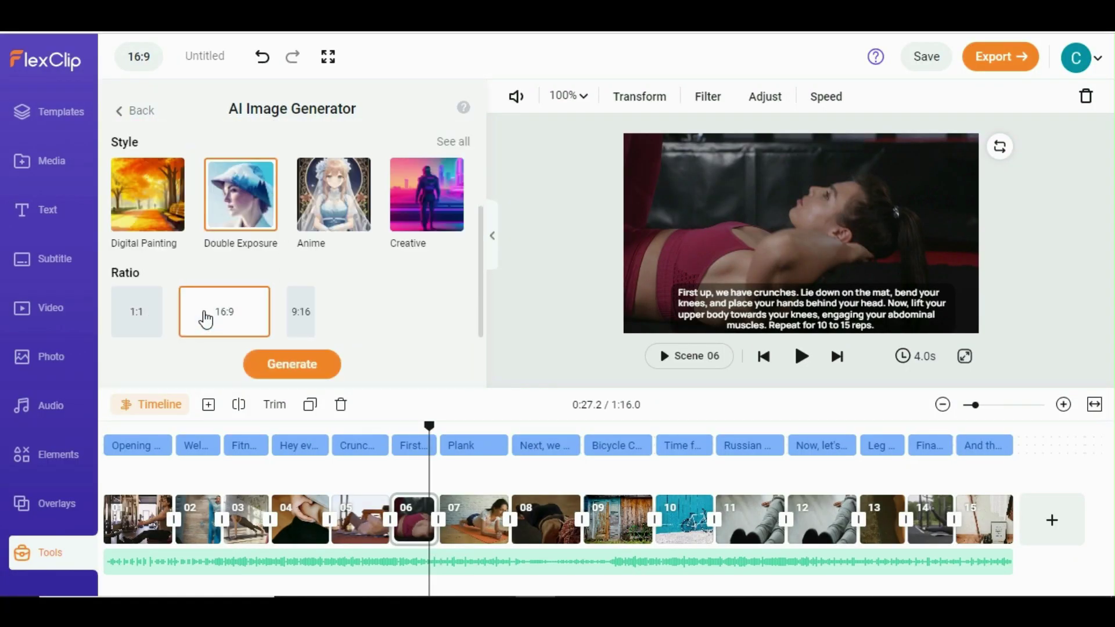
click(291, 364)
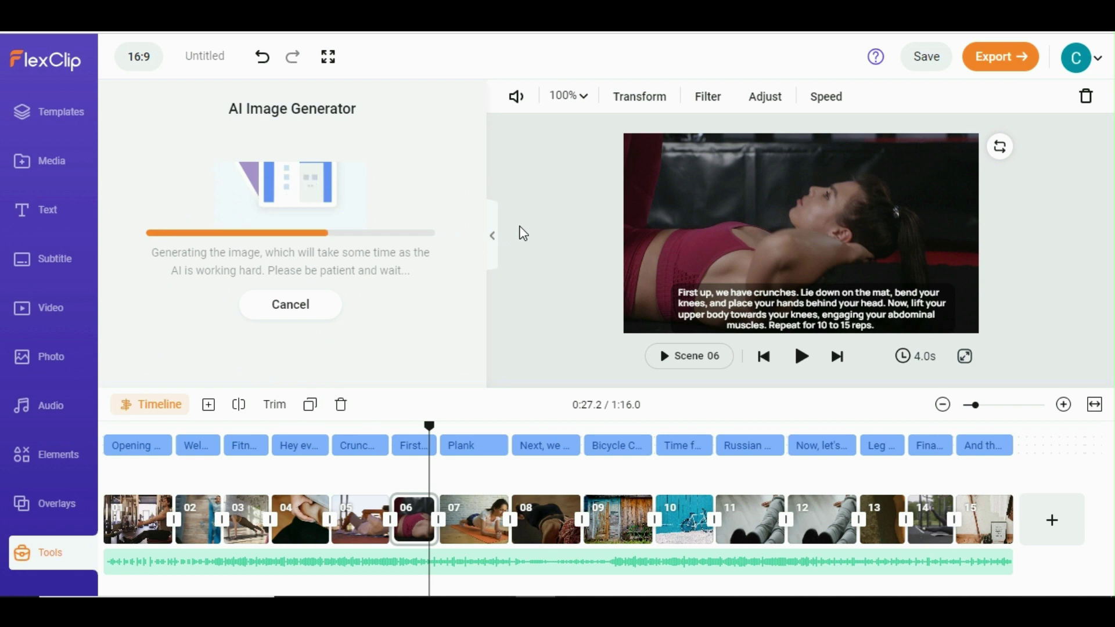
scroll(314, 271, down, 2)
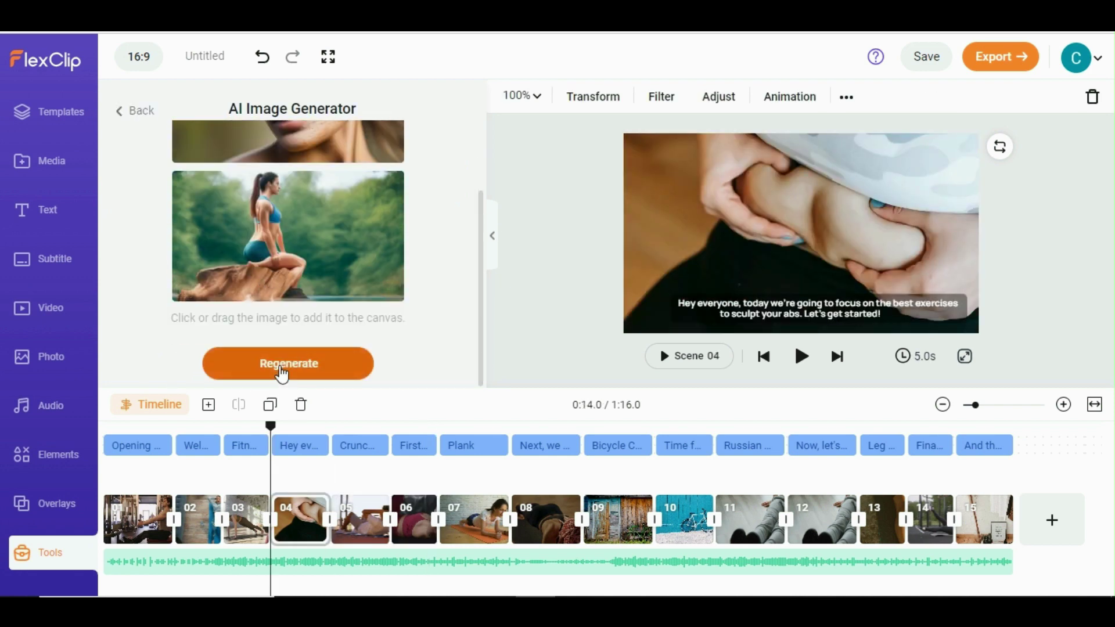
click(282, 374)
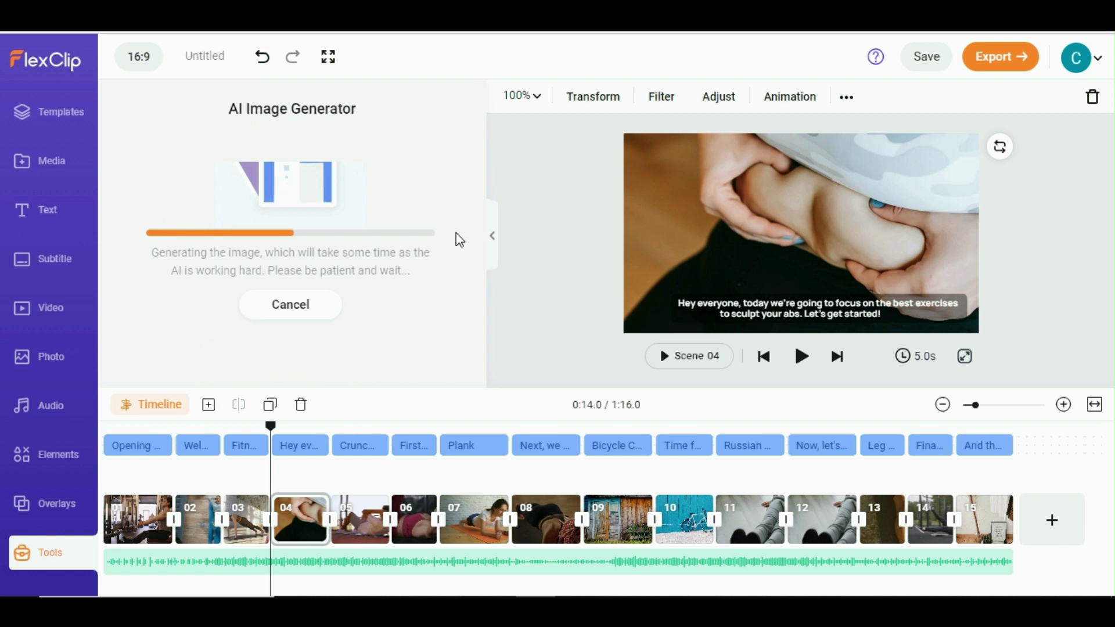
scroll(328, 204, up, 2)
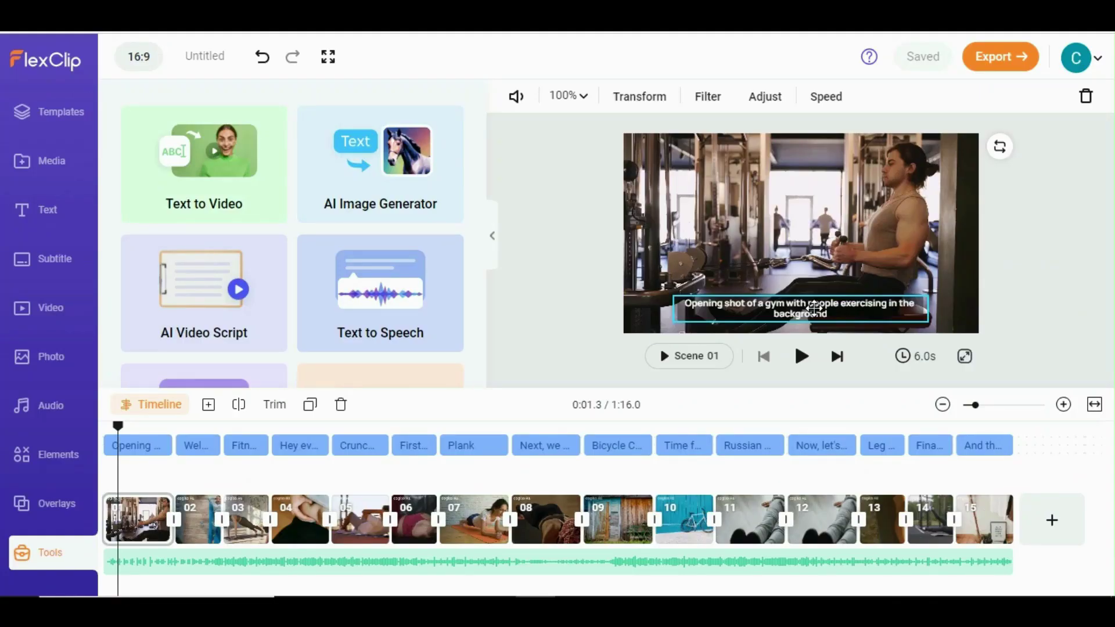
Copy scene 1's subtitle "Opening shot of a gym with people exercising in the background" and open Text to Speech.
click(512, 302)
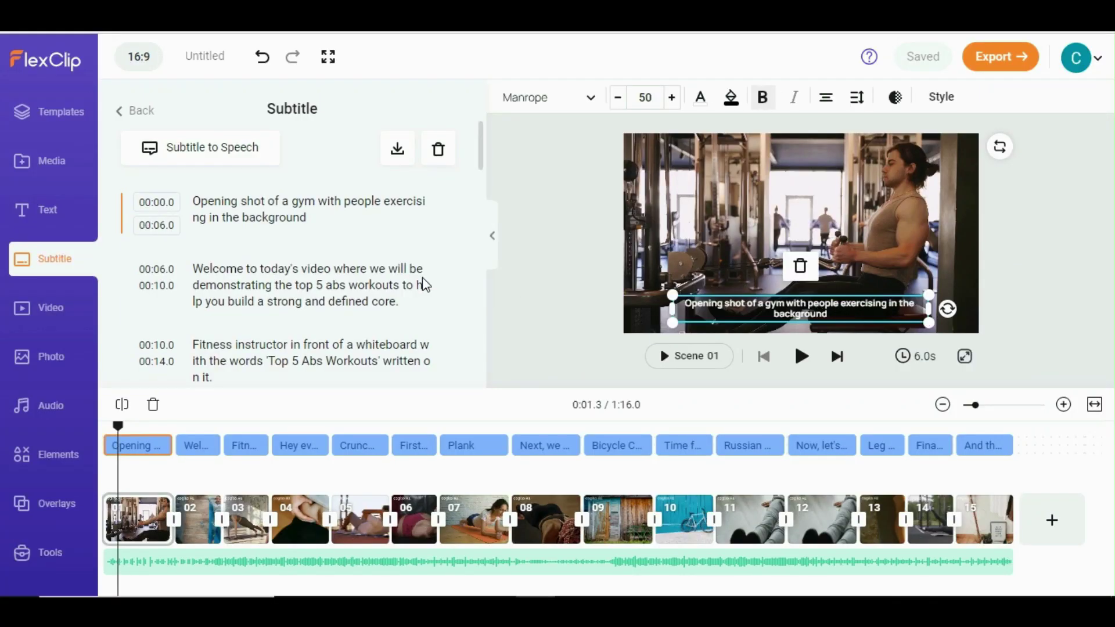
drag(194, 201, 326, 216)
key(super+c)
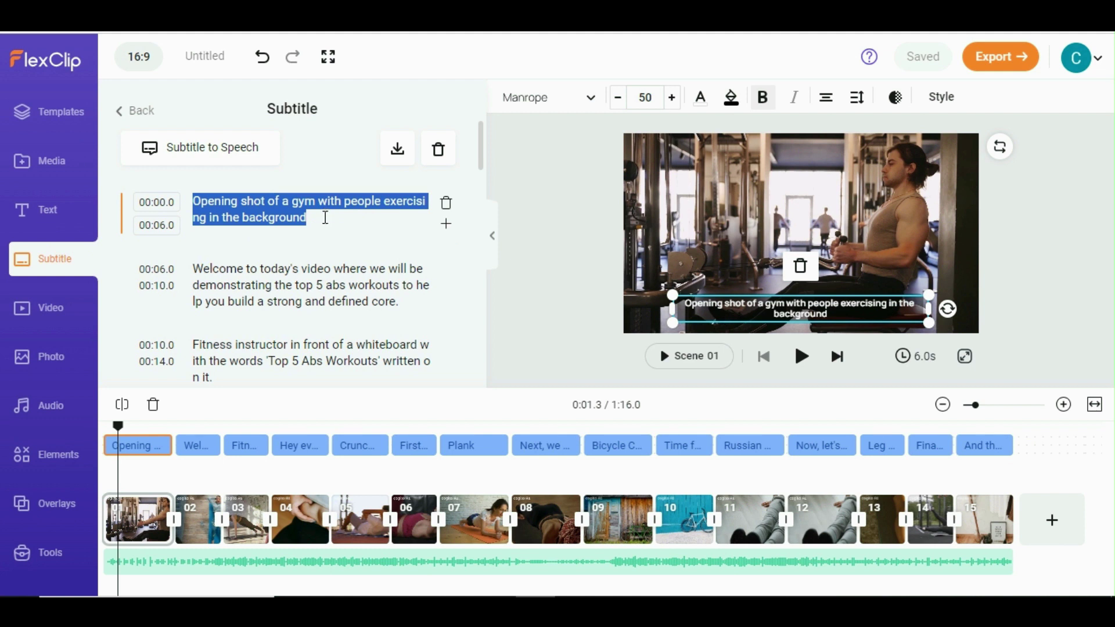
click(40, 553)
click(360, 290)
Paste the copied subtitle as speech text, using English (United States), the Jenny Multilingual voice, speed 1 and pitch 1.
click(453, 174)
click(453, 174)
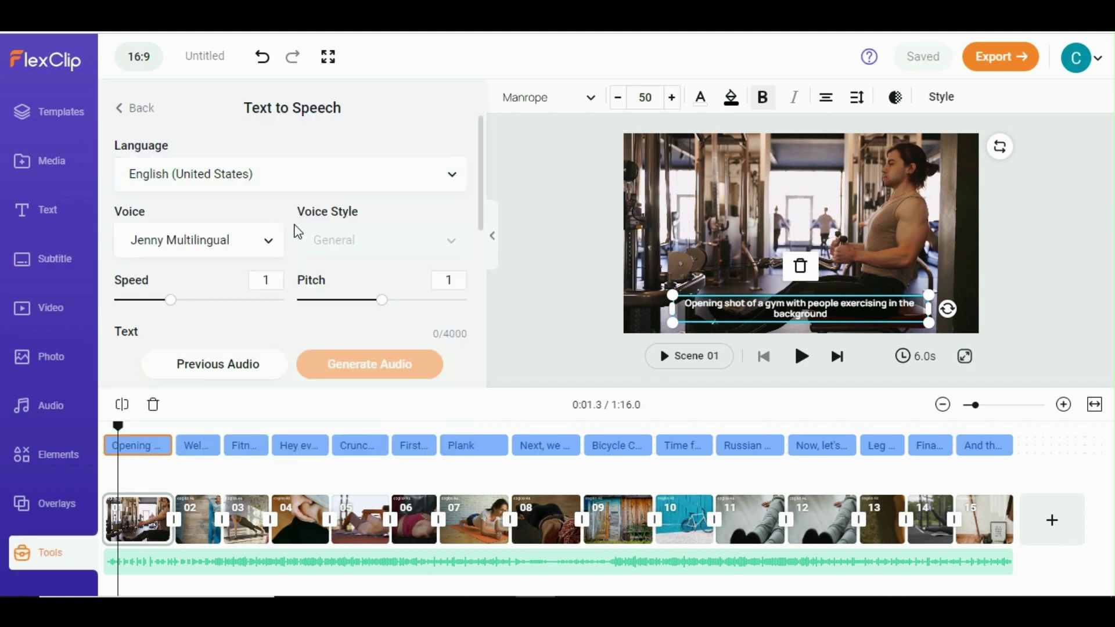
click(267, 240)
click(267, 240)
scroll(322, 232, down, 2)
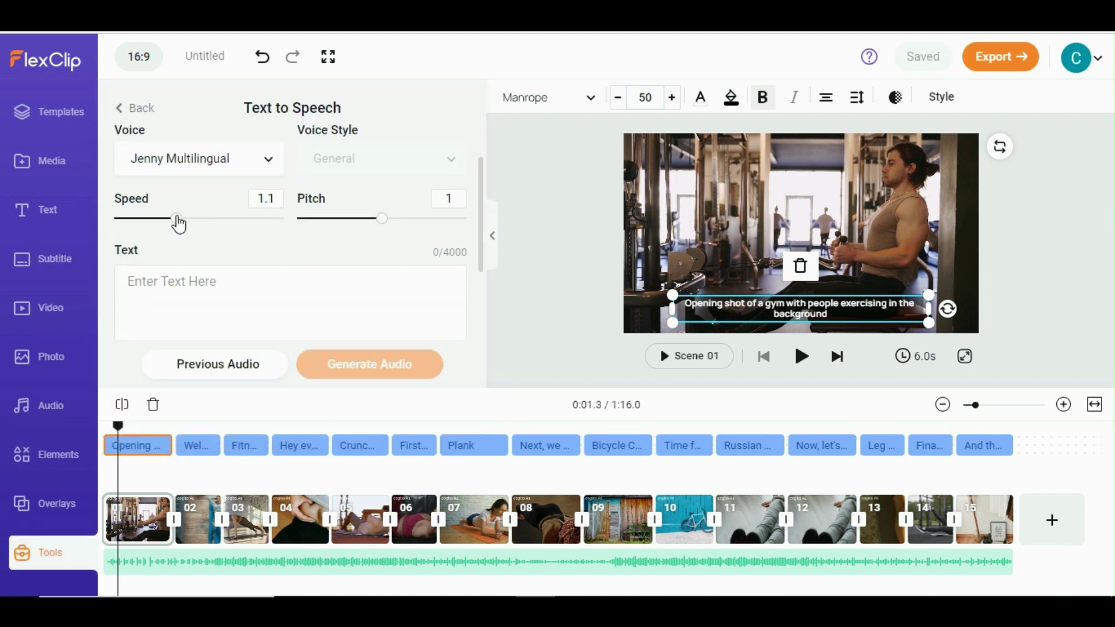
drag(389, 222, 381, 222)
scroll(293, 218, down, 2)
right_click(234, 210)
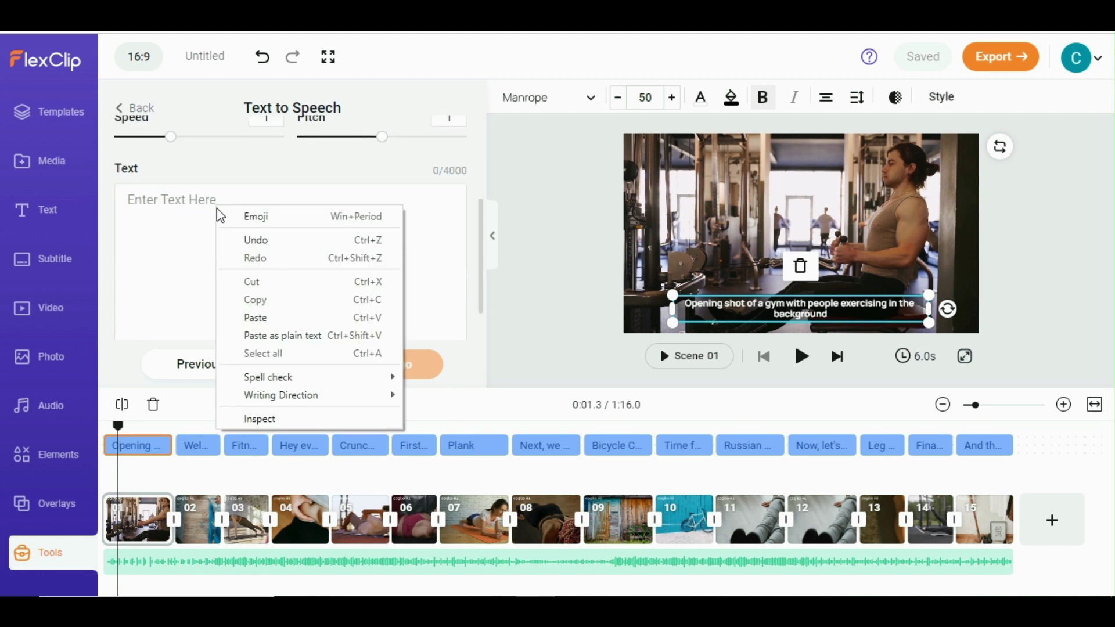
click(262, 318)
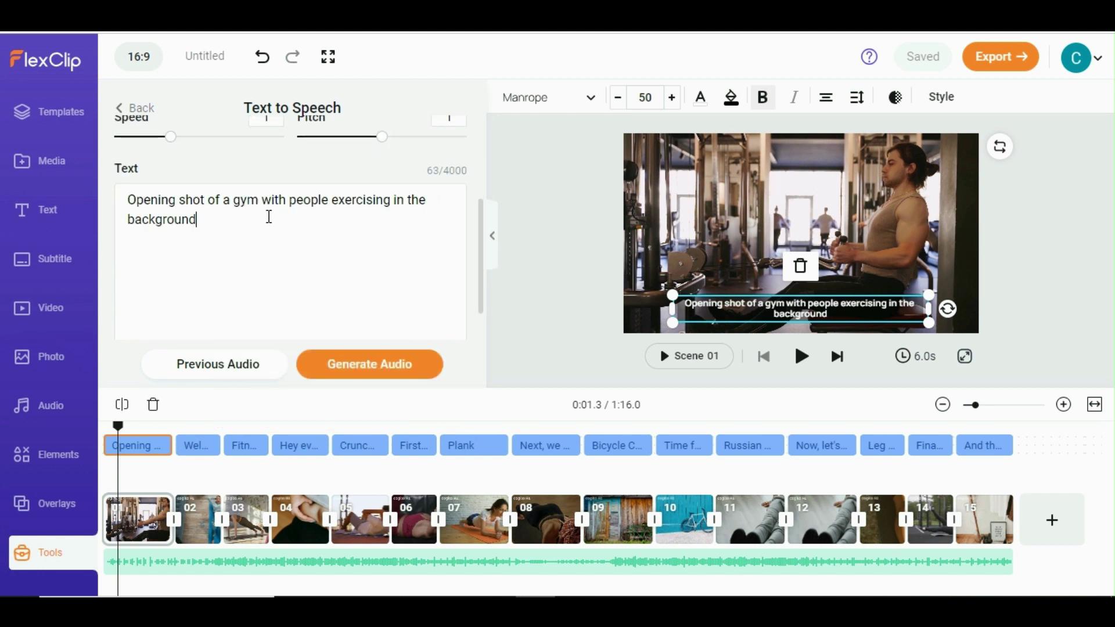
Generate the speech audio for scene 1's subtitle and add the saved clip to the timeline.
click(360, 366)
click(358, 367)
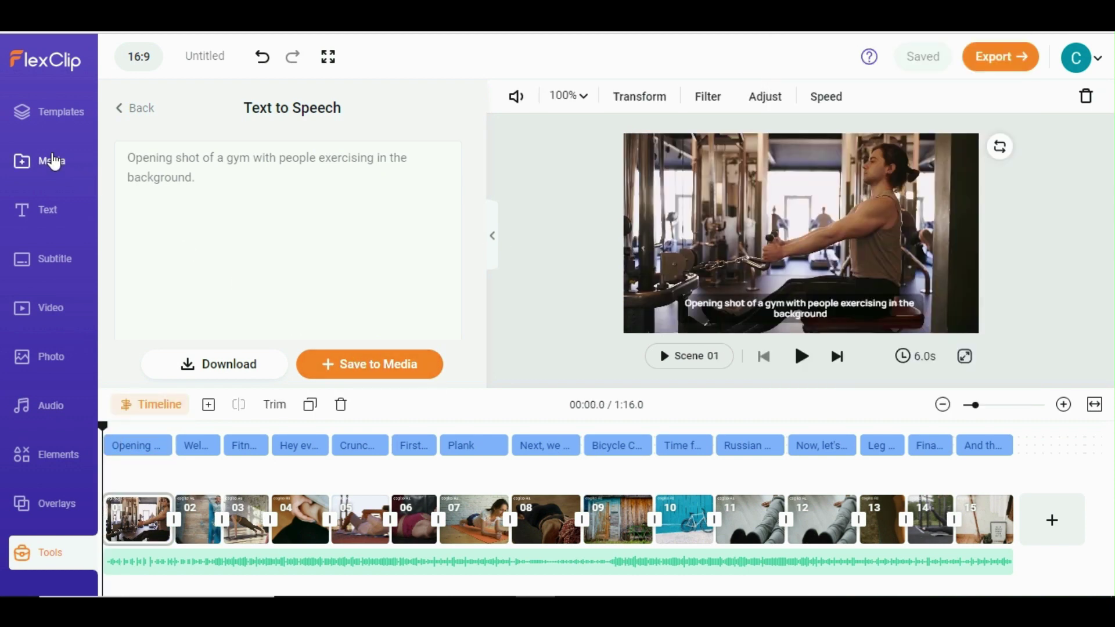
click(53, 162)
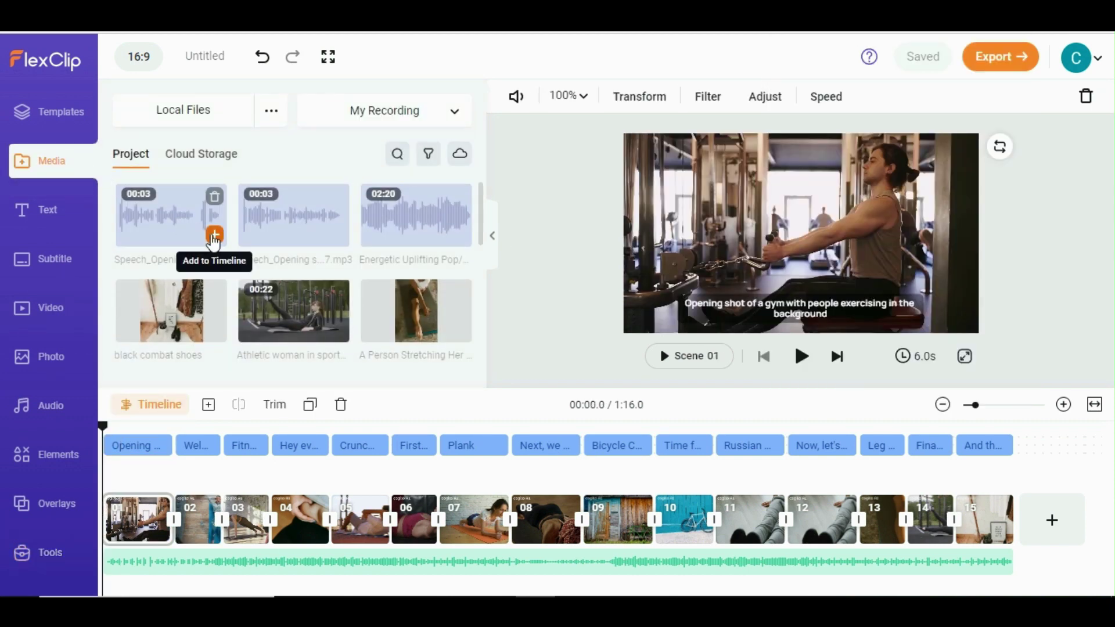
click(214, 235)
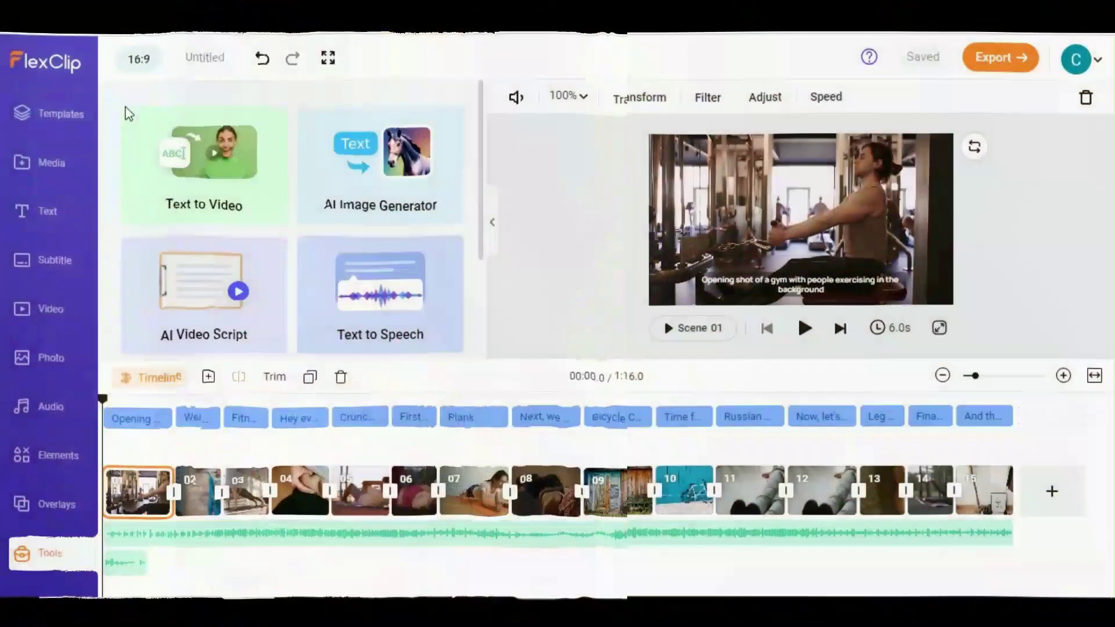
Add "Cogito AI" as branding text in Montserrat Alternates with size 77 and opacity 79.
scroll(289, 209, down, 3)
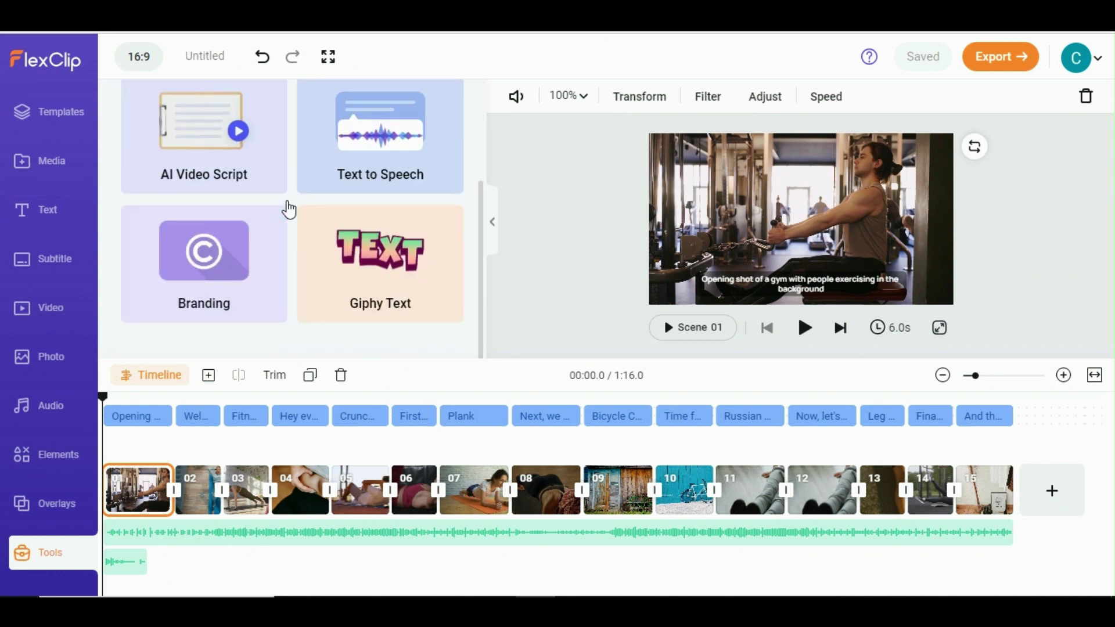
click(199, 242)
click(200, 182)
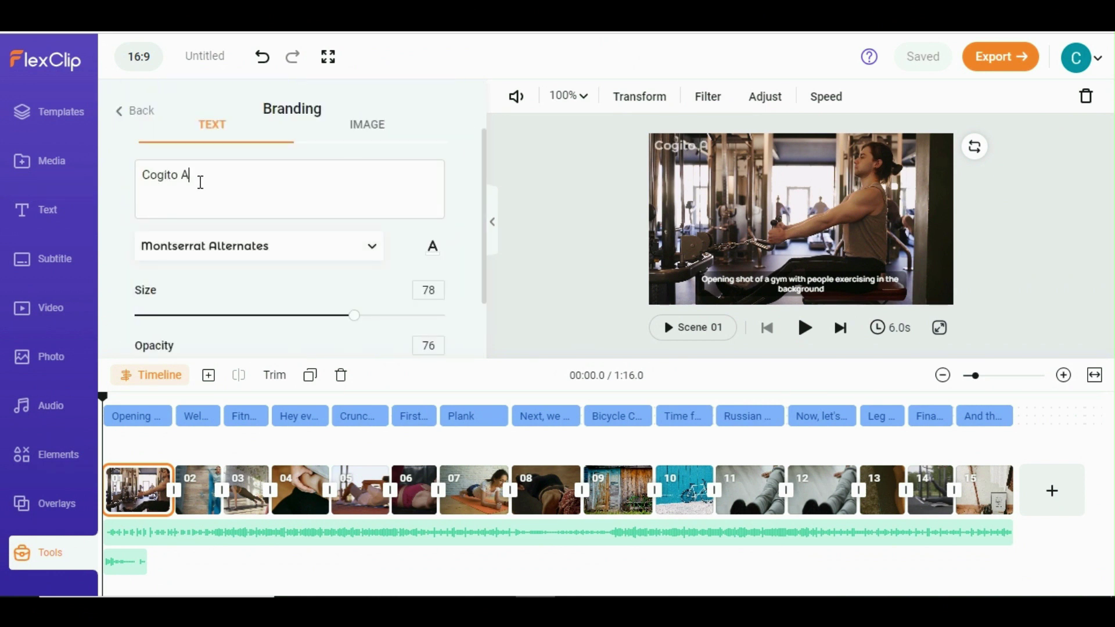
scroll(360, 302, down, 2)
drag(355, 316, 379, 289)
Try the branding text in the video's different corners and place it in the upper-left corner.
click(434, 319)
click(410, 343)
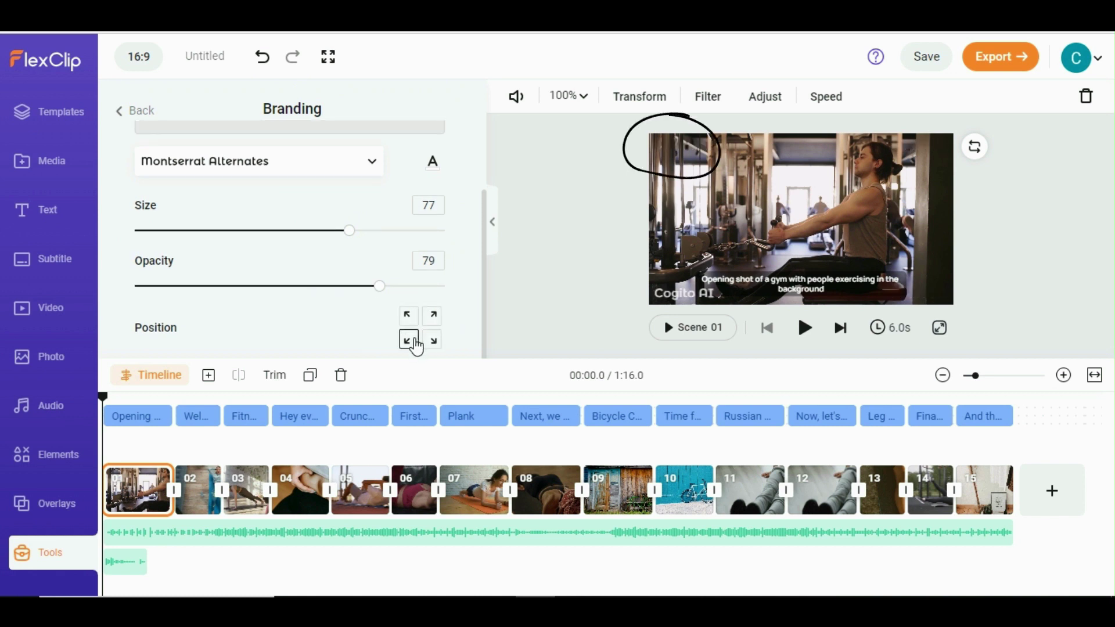
click(408, 316)
click(433, 340)
click(408, 316)
scroll(373, 322, up, 1)
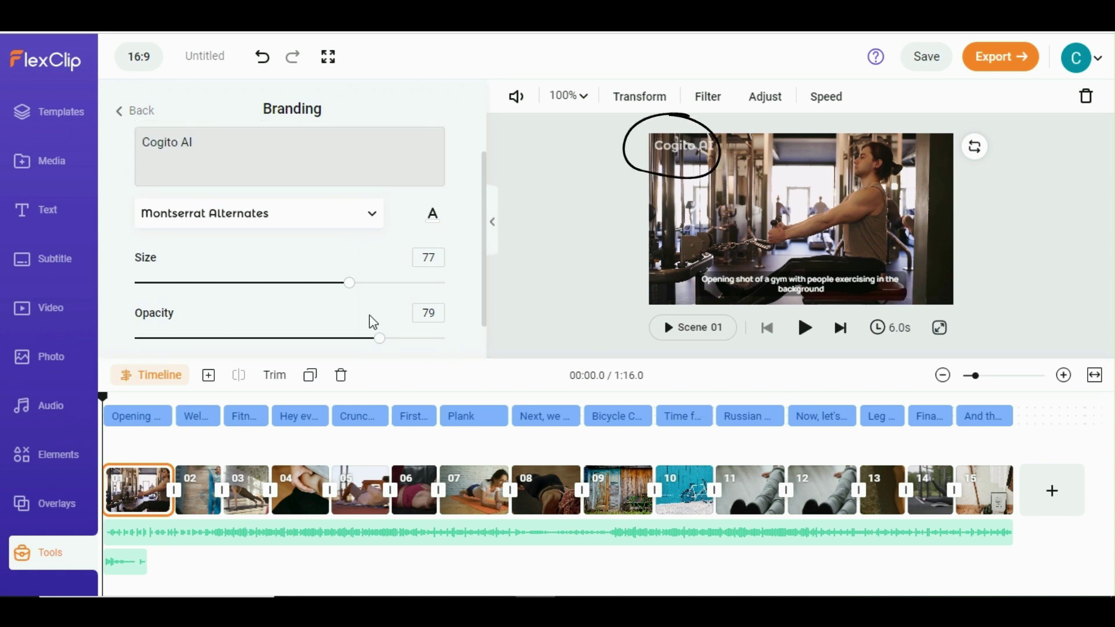
Upload the "Cogito AI logo" image as branding with size 100 and opacity 100, and try different corner positions.
scroll(373, 322, up, 1)
click(369, 140)
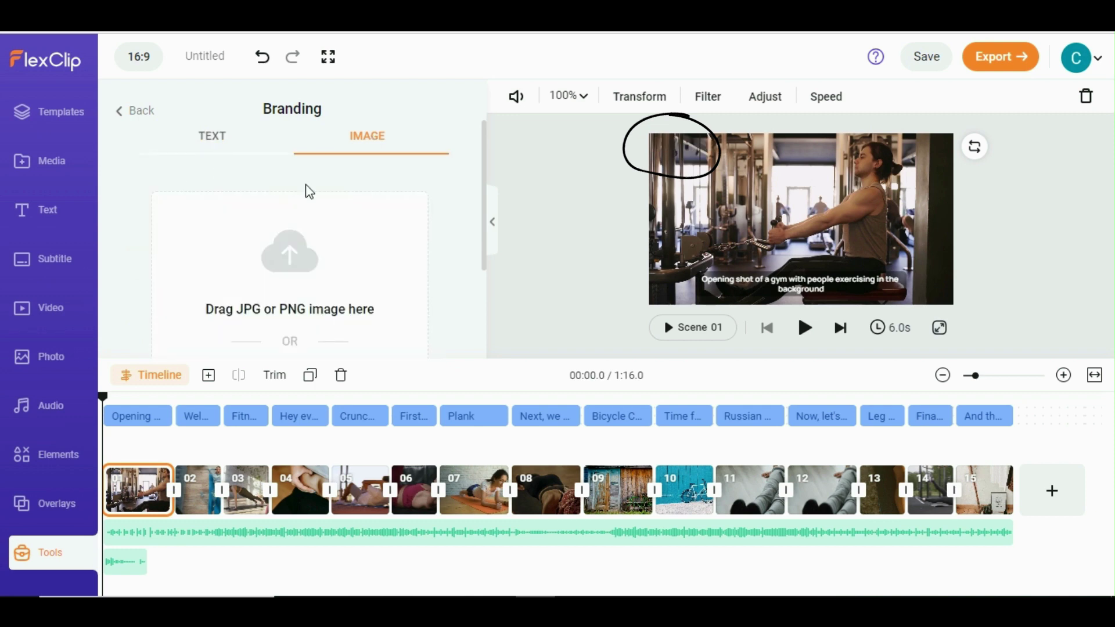
scroll(304, 245, down, 1)
click(291, 300)
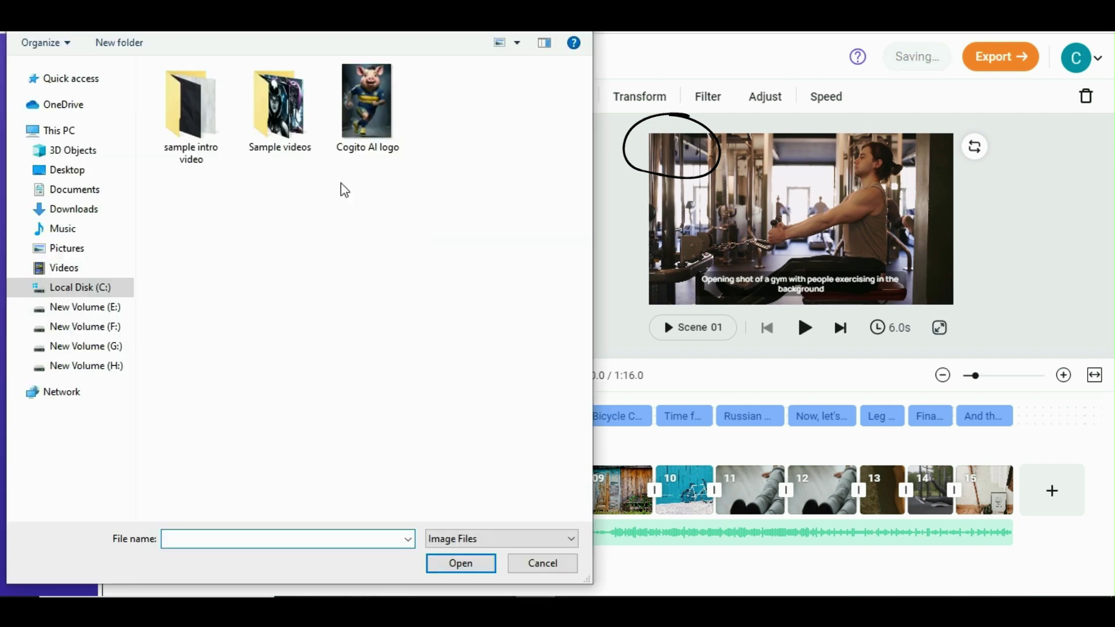
click(367, 110)
click(460, 562)
click(439, 318)
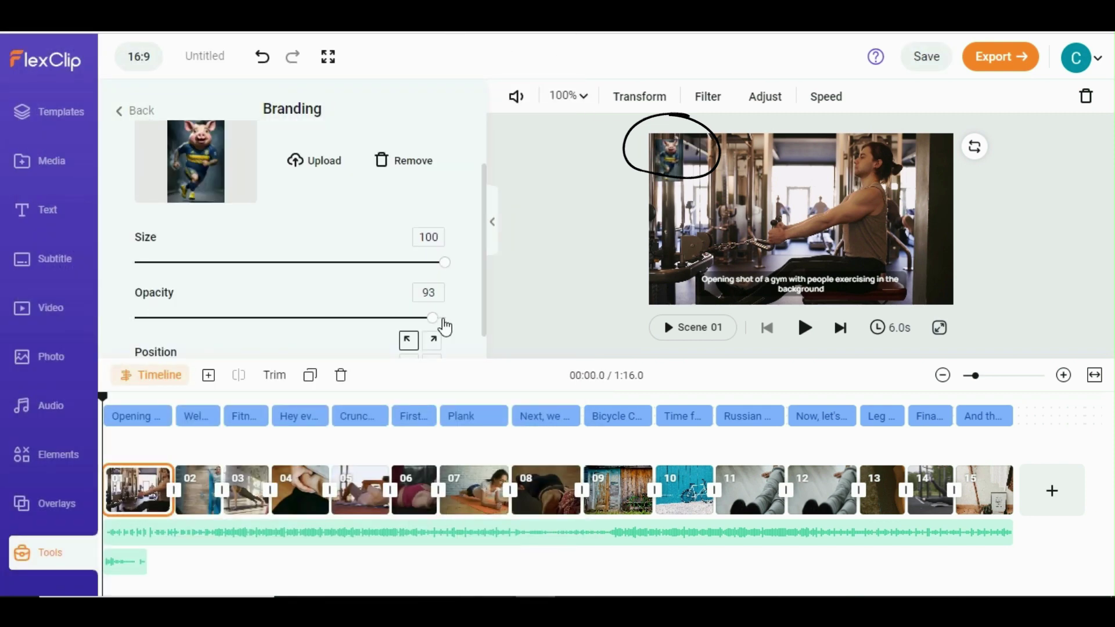
scroll(448, 325, down, 1)
click(433, 300)
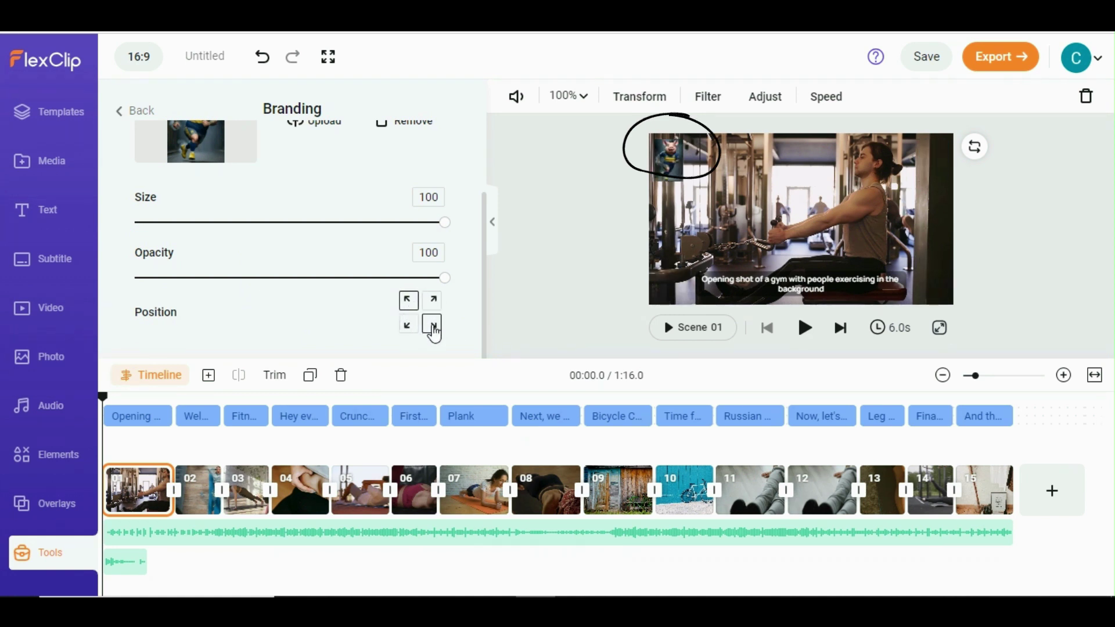
Create Giphy Text reading "Top 5 Abs workout" and add the green outlined style to scene 1.
scroll(377, 314, up, 2)
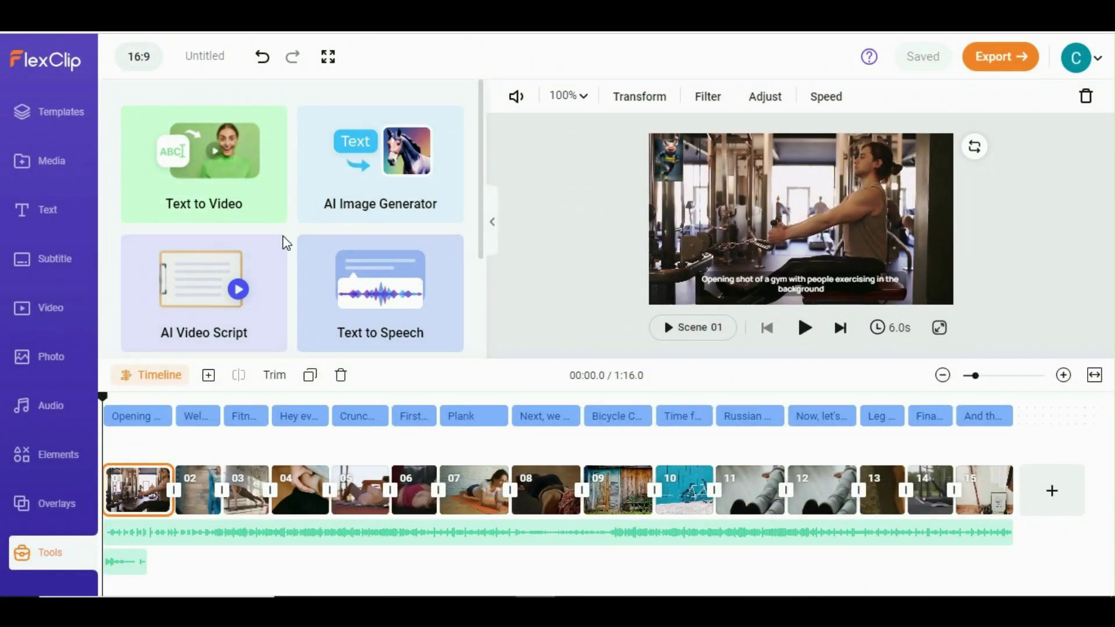
scroll(284, 244, down, 3)
click(333, 262)
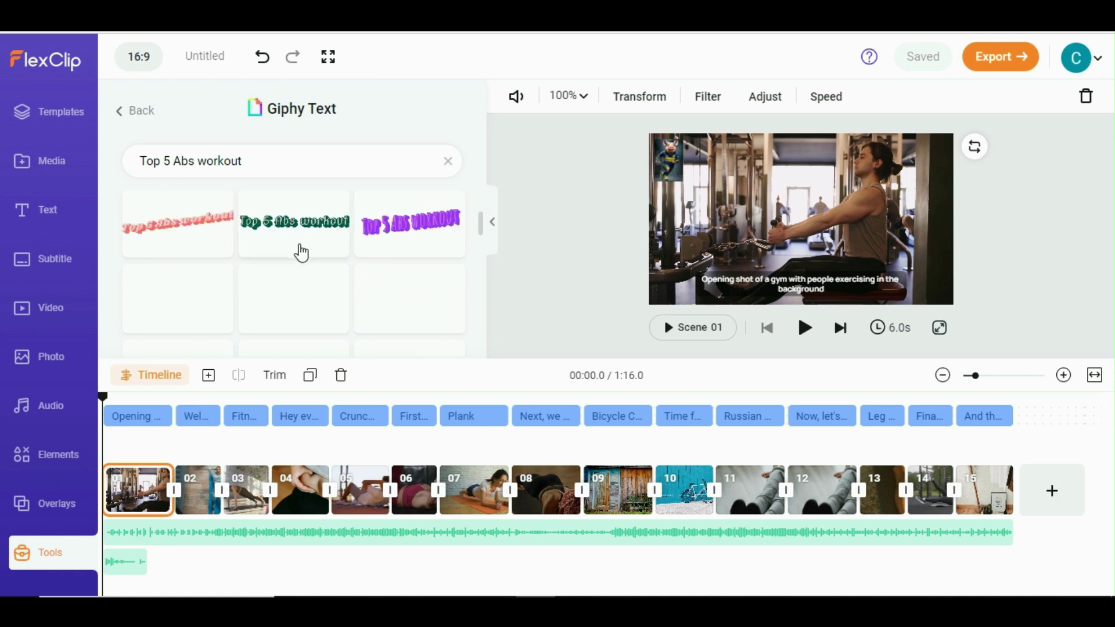
click(301, 252)
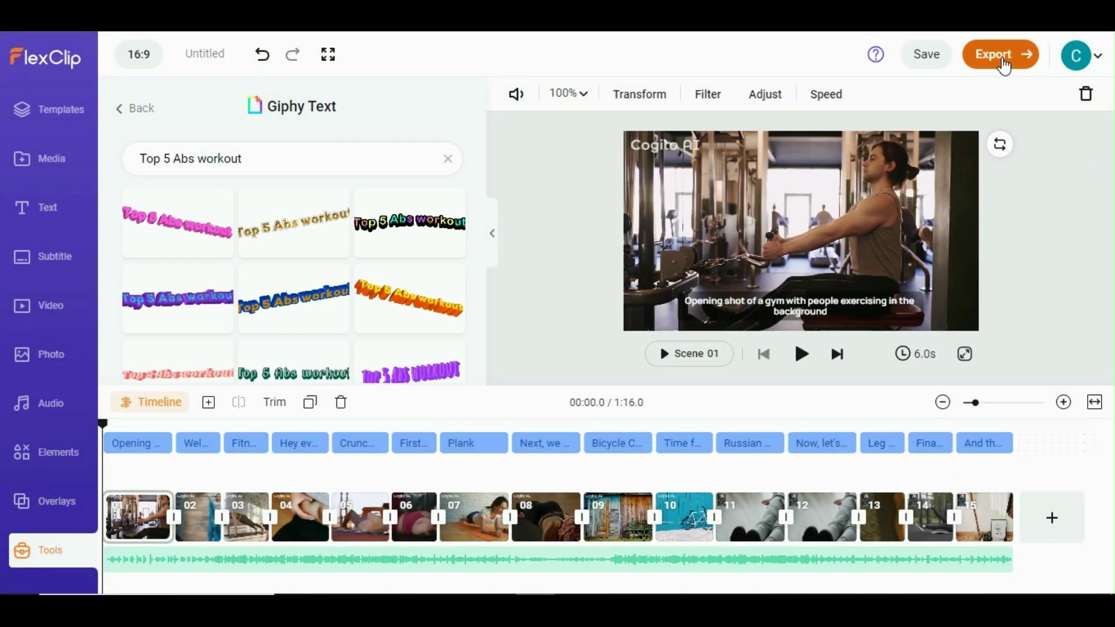
Export the generated abs workout project as a 1080p high-quality video.
click(1004, 65)
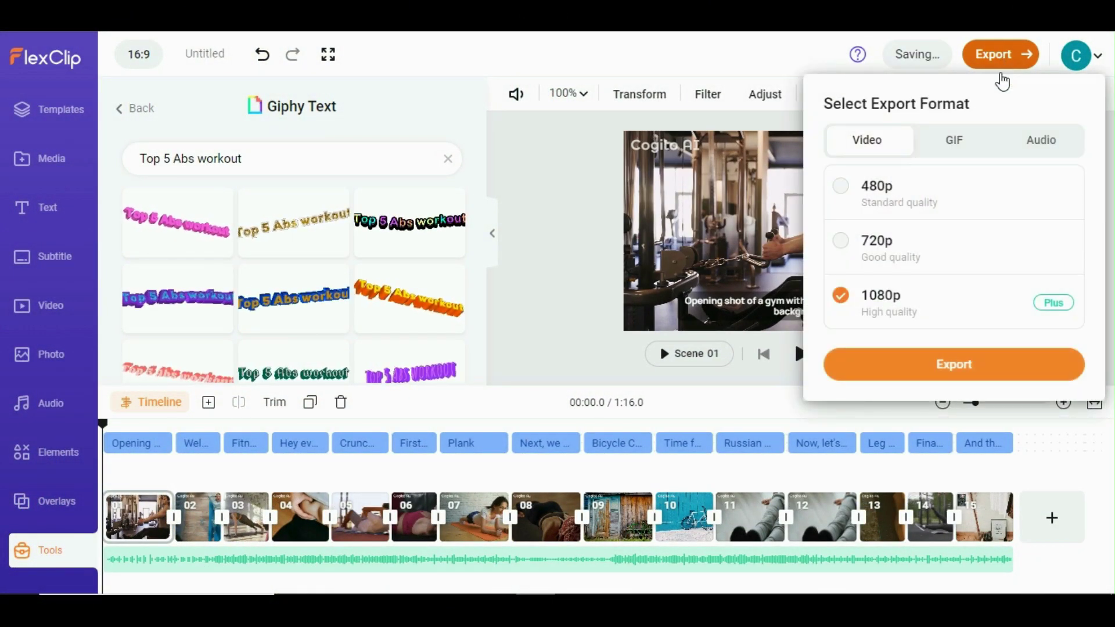
click(969, 366)
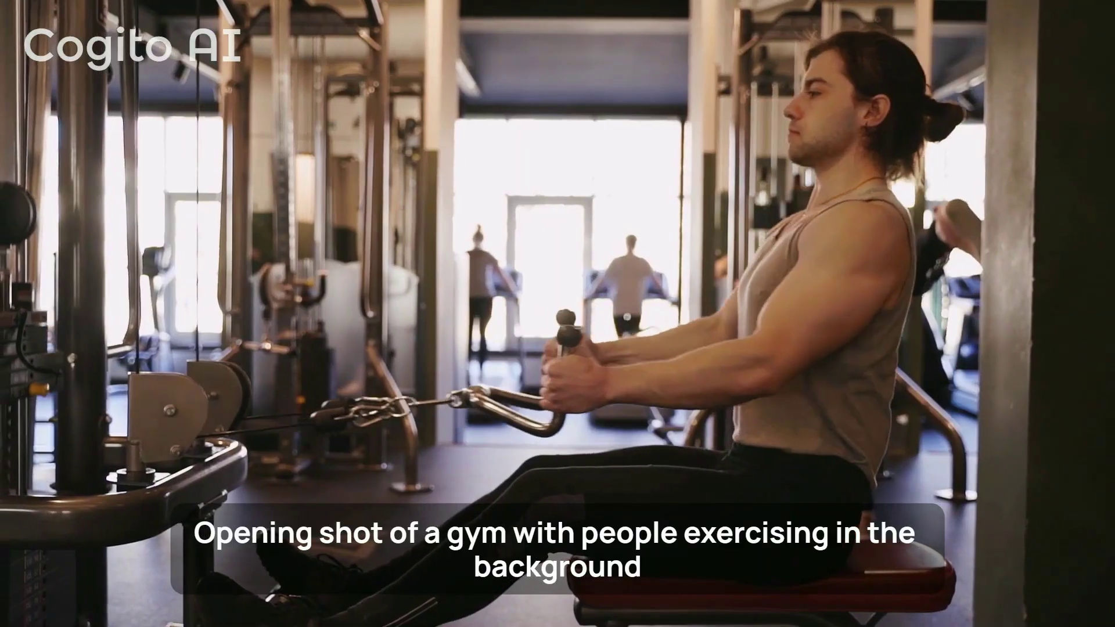